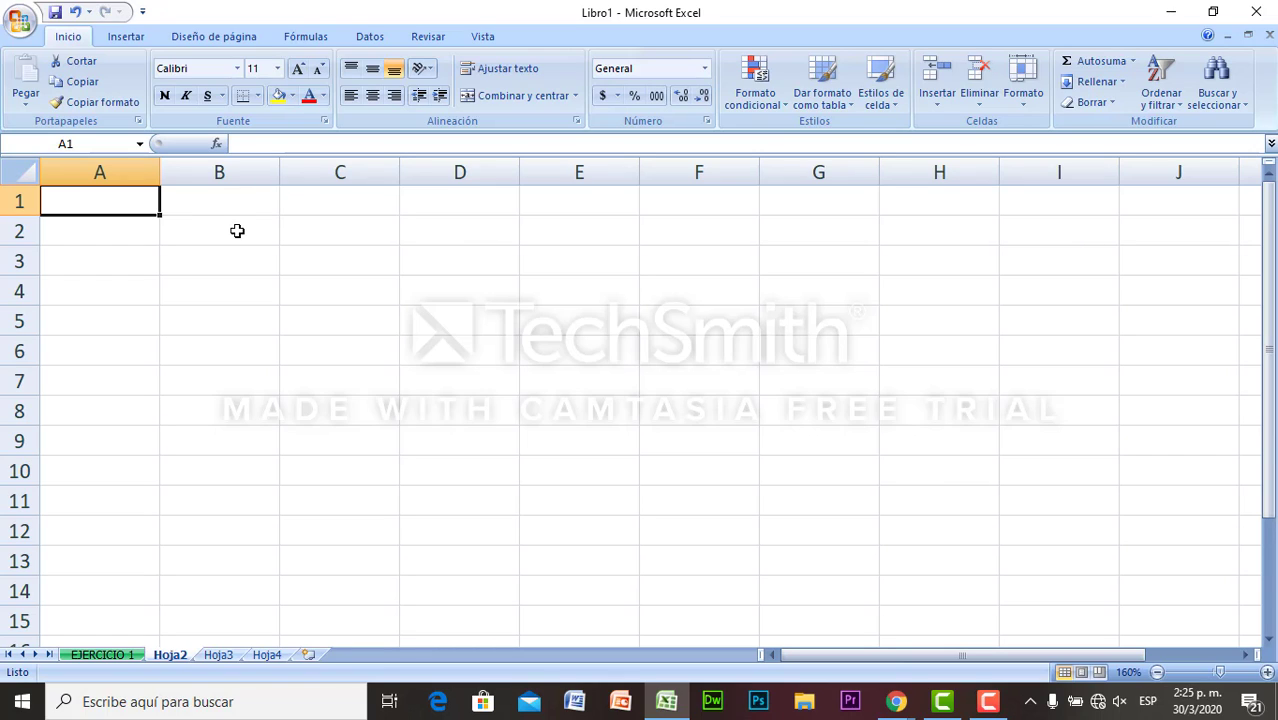
Enter 10 in cell B2, hola in B3 and the date 12/04/2020 in B4
left_click(239, 233)
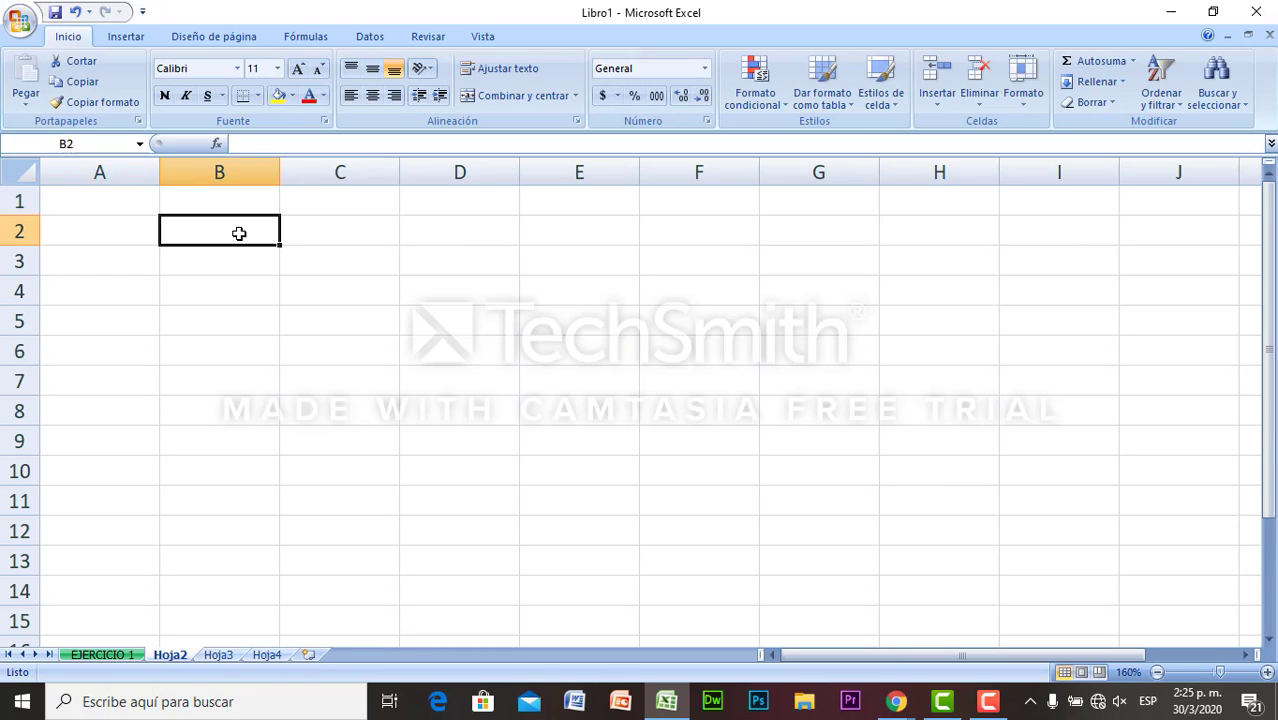
type("10")
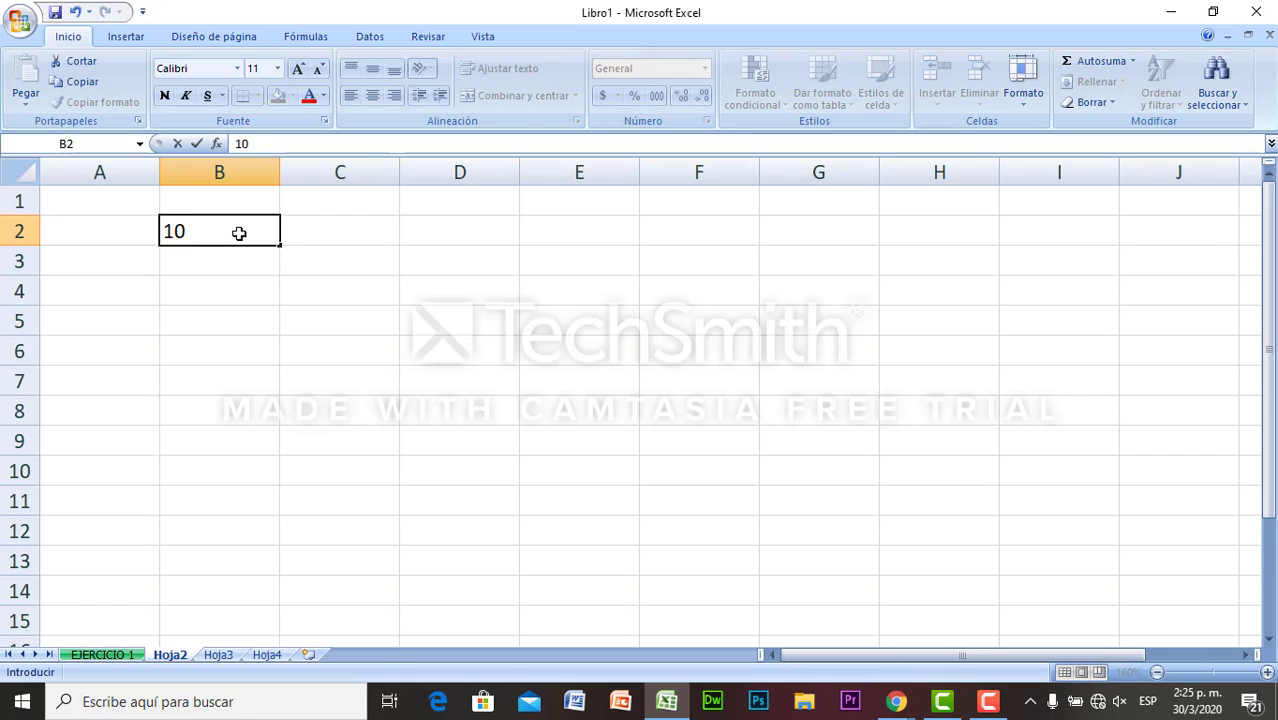
key("Return")
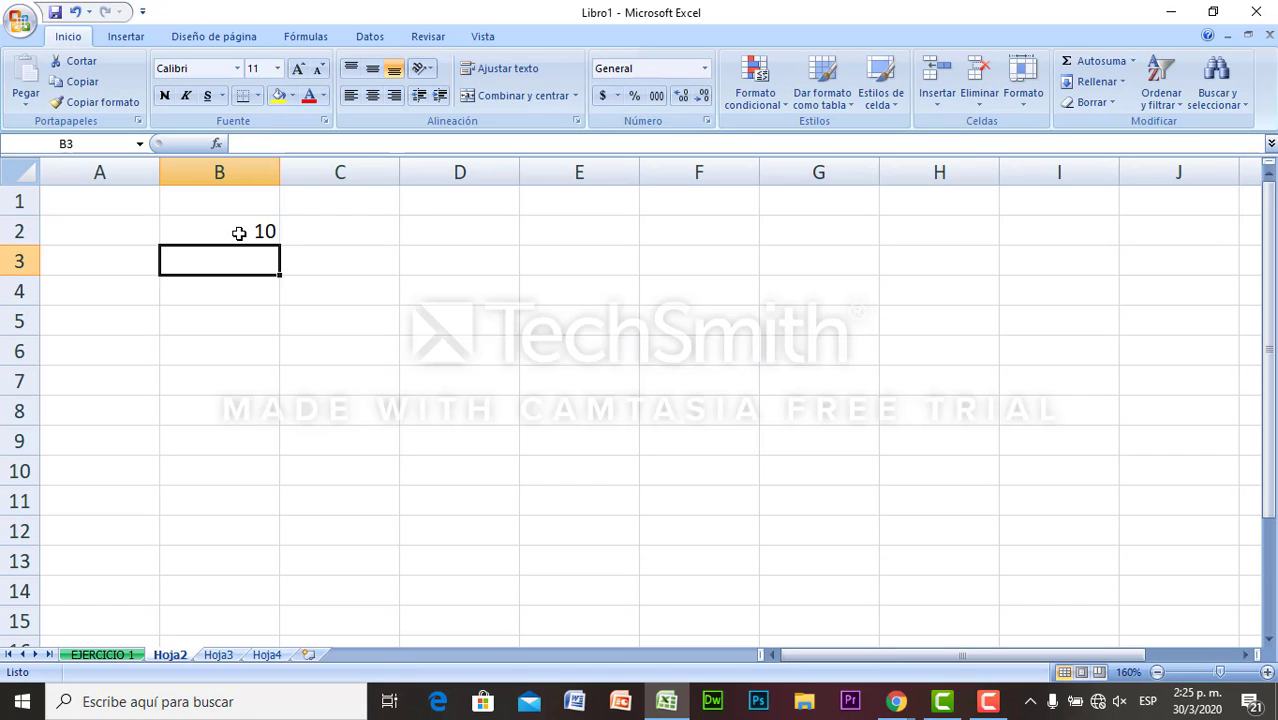
type("hola")
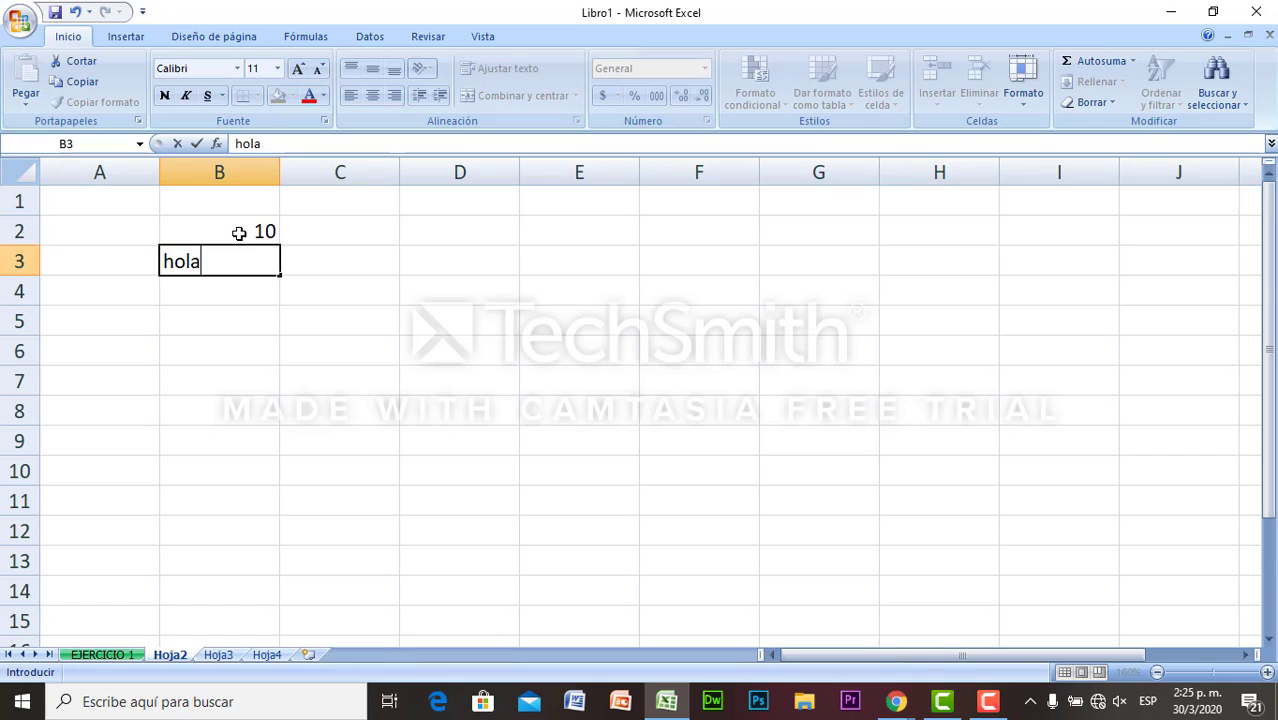
key("Return")
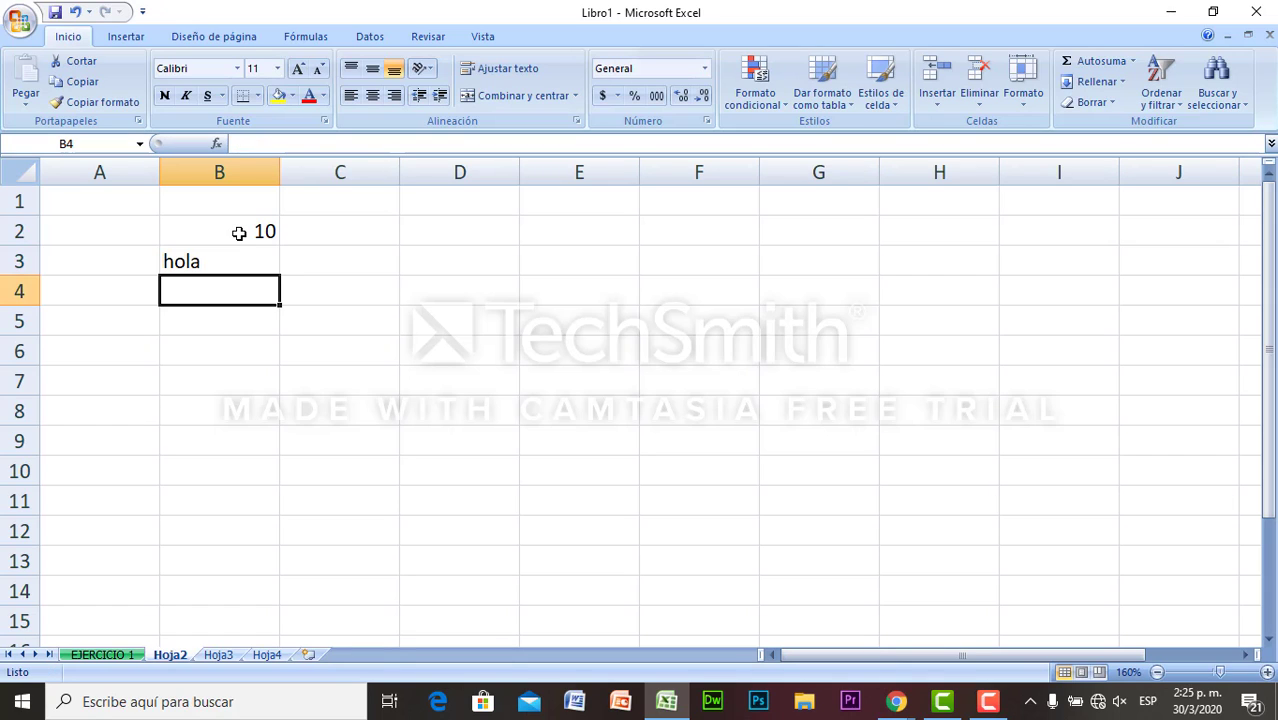
type("12")
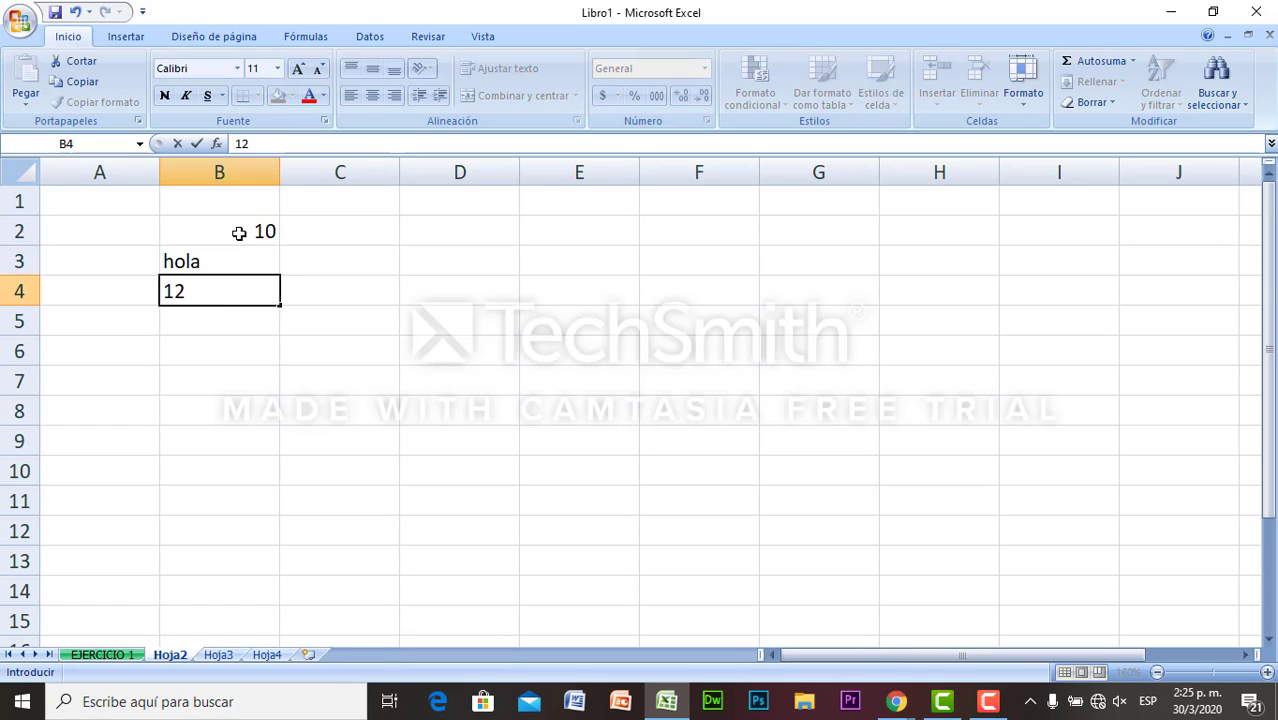
type("/04/2")
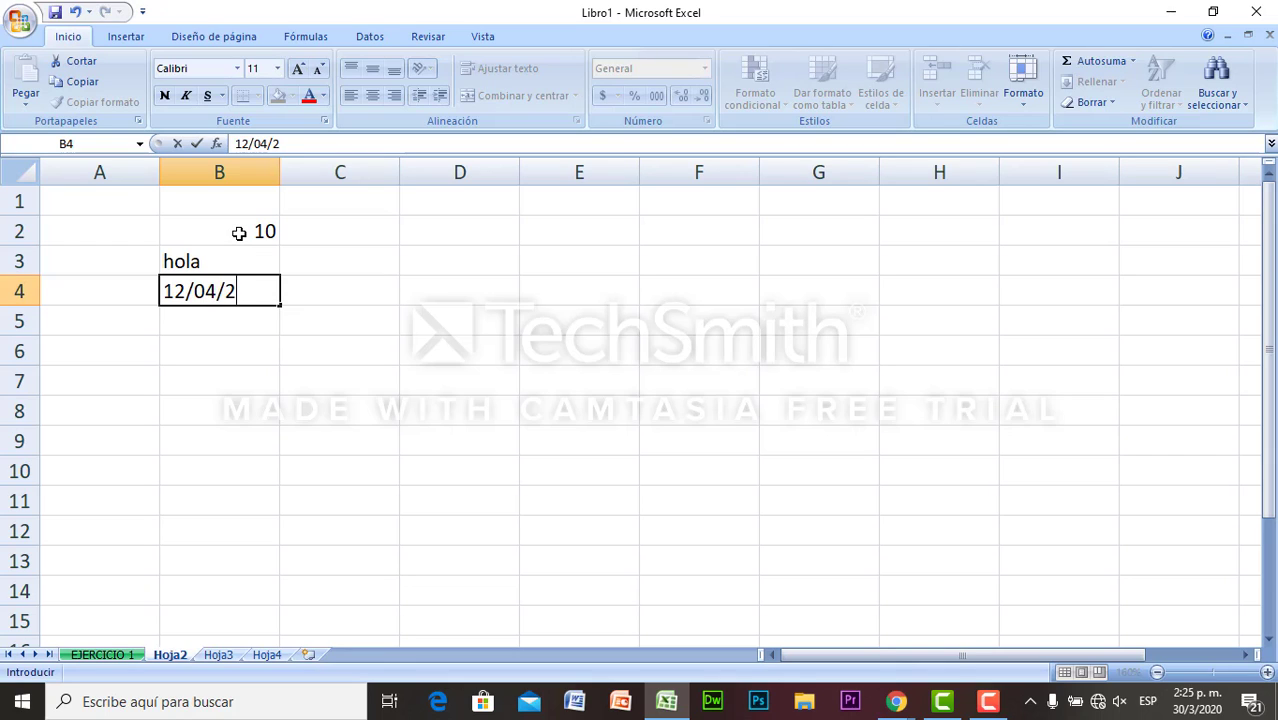
type("020")
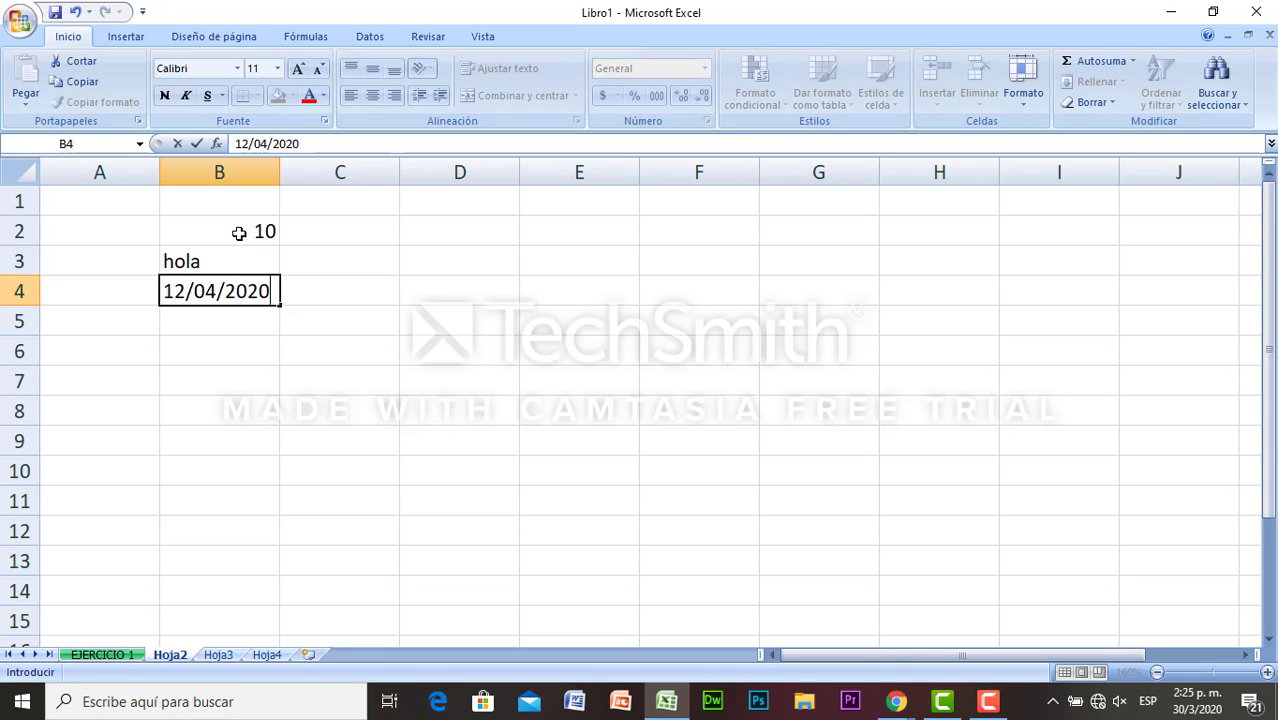
key("Return")
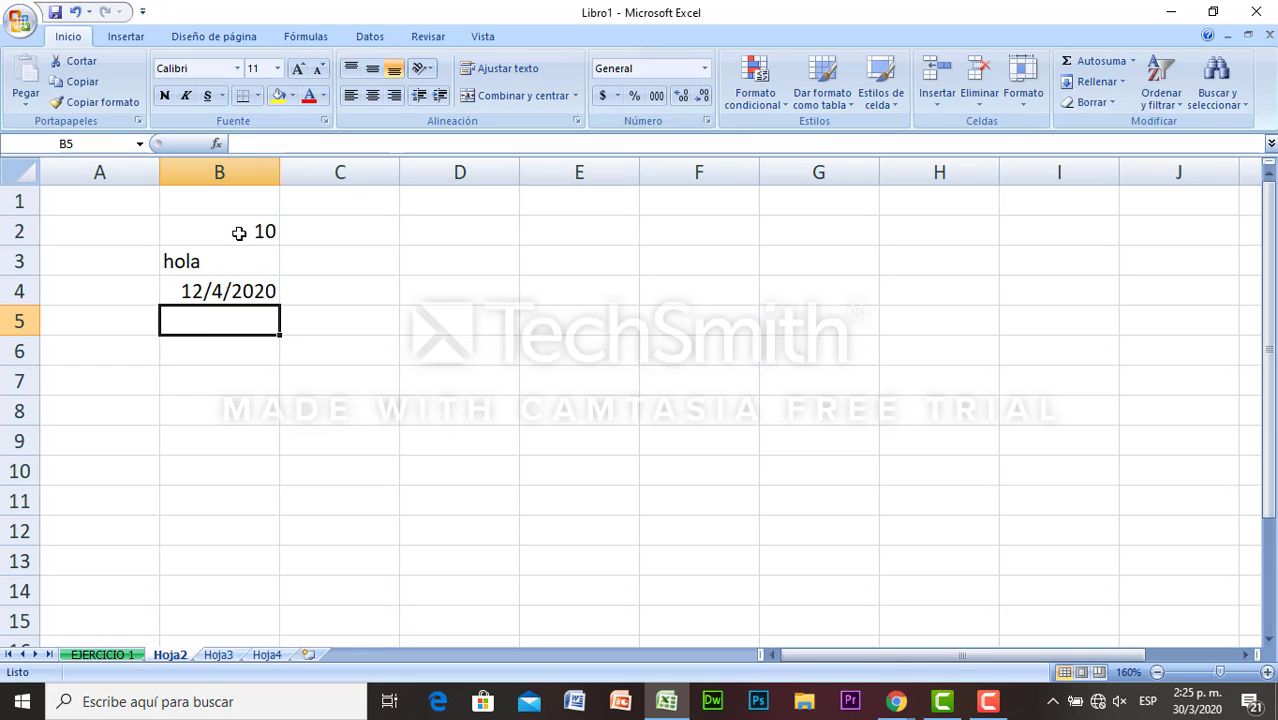
Clear the sample number, text and date from cells B2 to B4
left_click(239, 233)
left_click(234, 256)
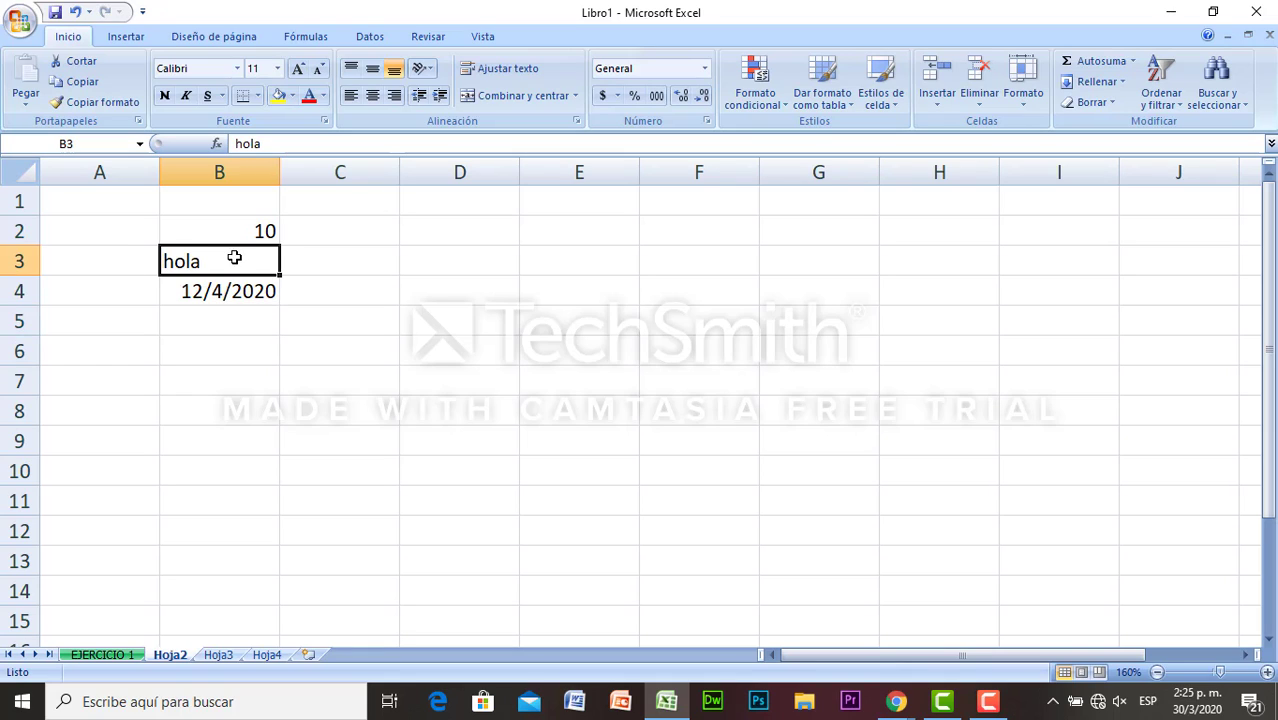
left_click(234, 291)
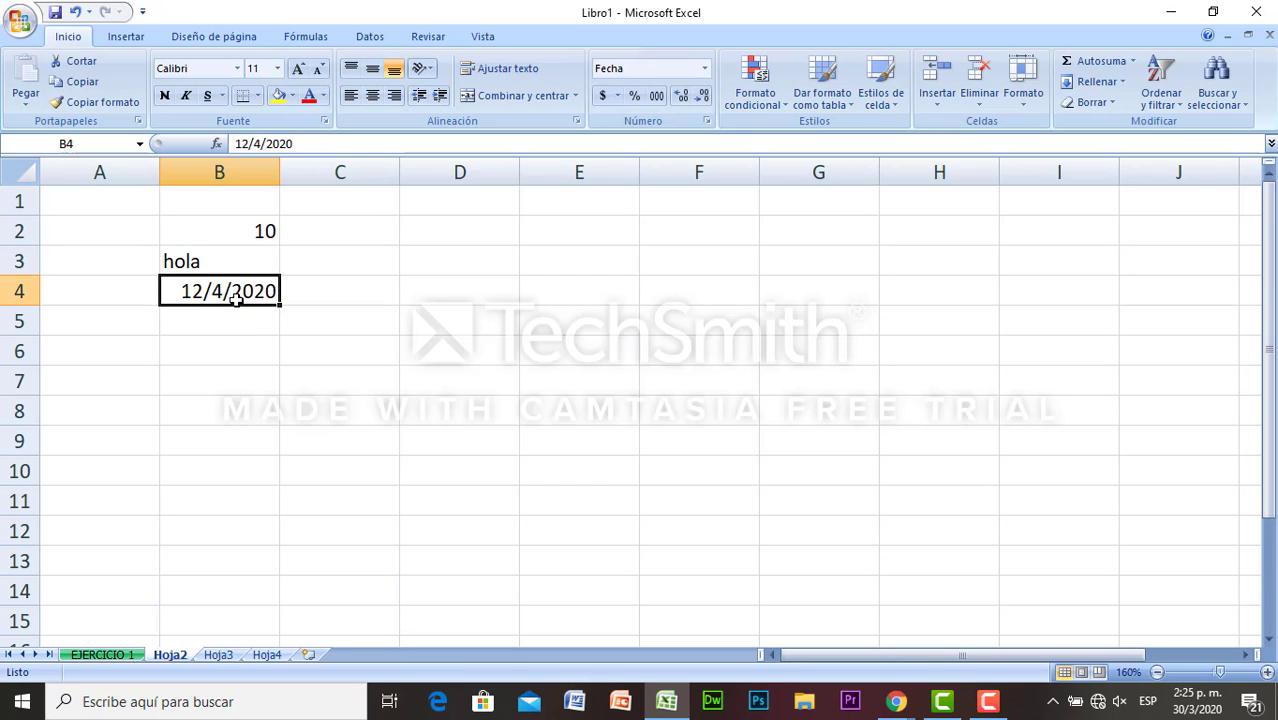
left_click(237, 319)
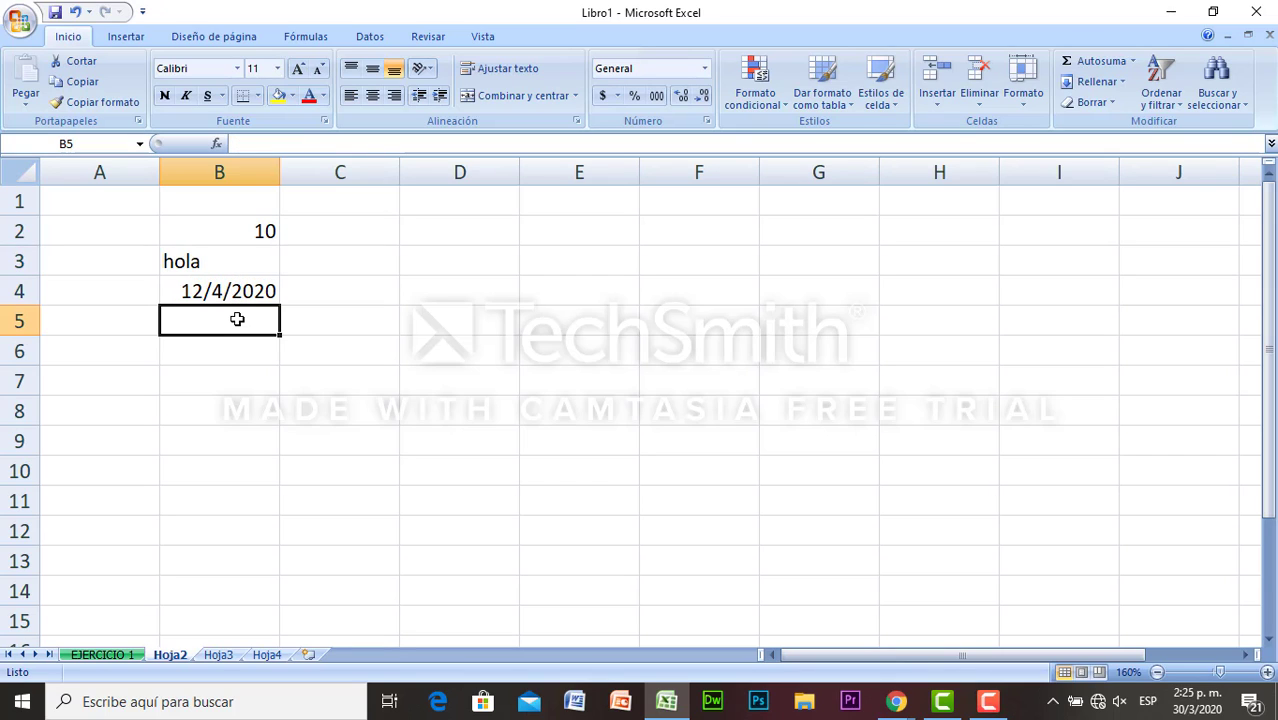
double_click(237, 319)
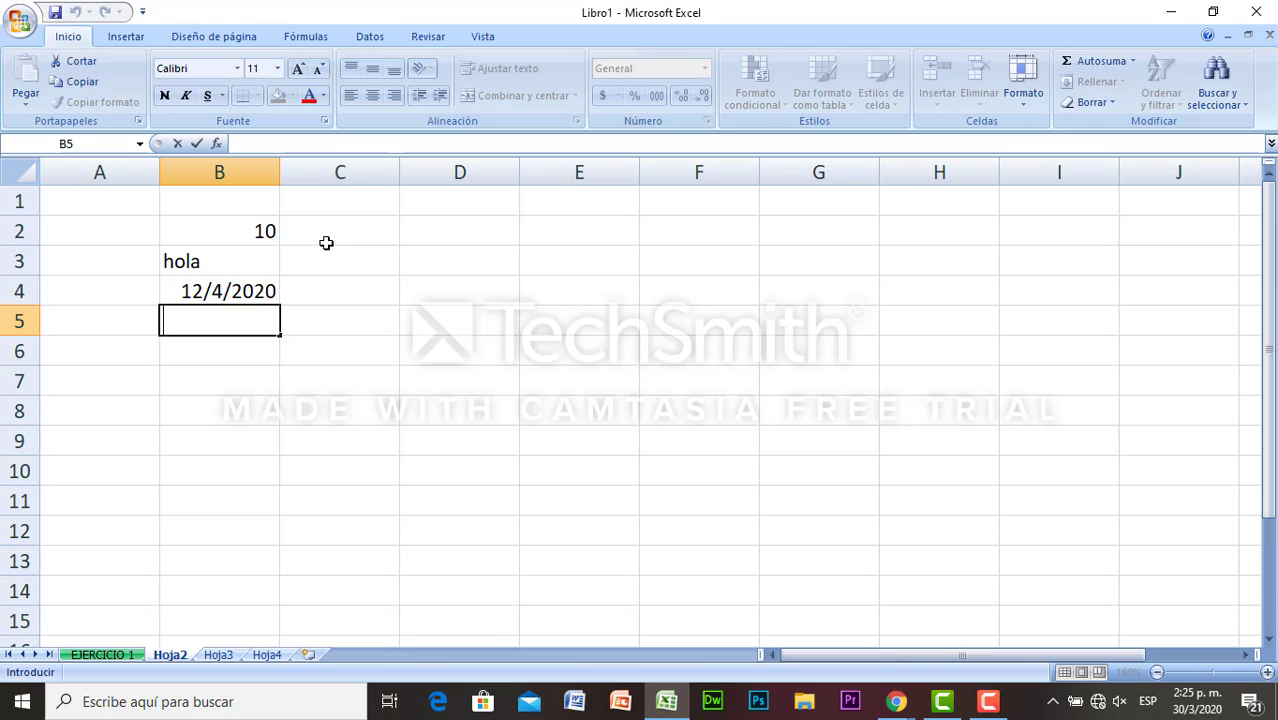
left_click_drag(245, 231, 246, 291)
key("Delete")
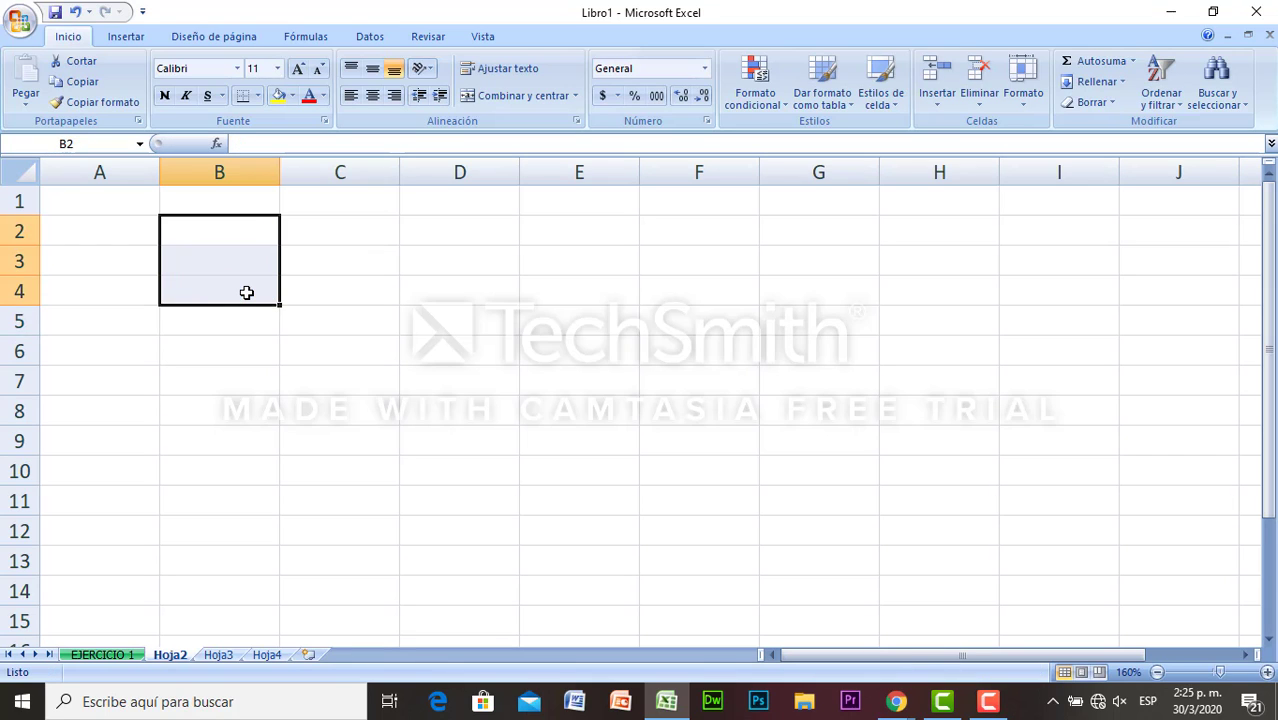
Enter the addition sign + in cell C2 and the subtraction sign - in C3
left_click(360, 240)
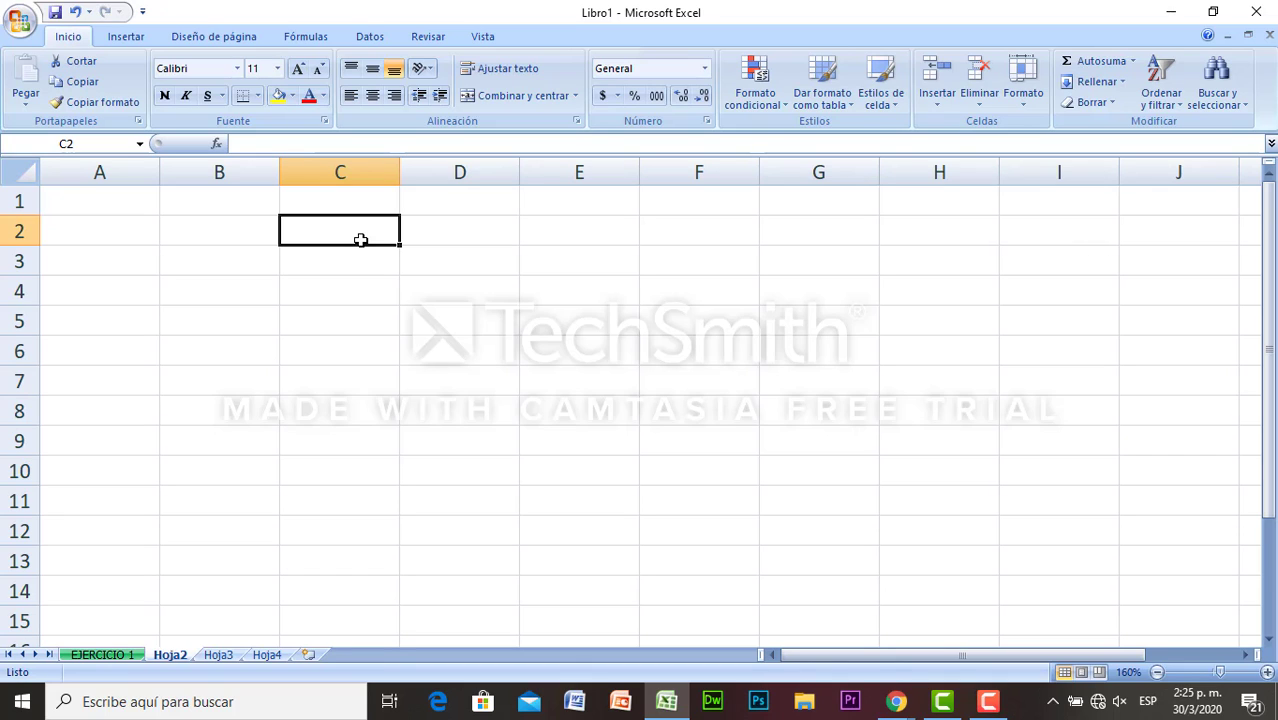
type("+")
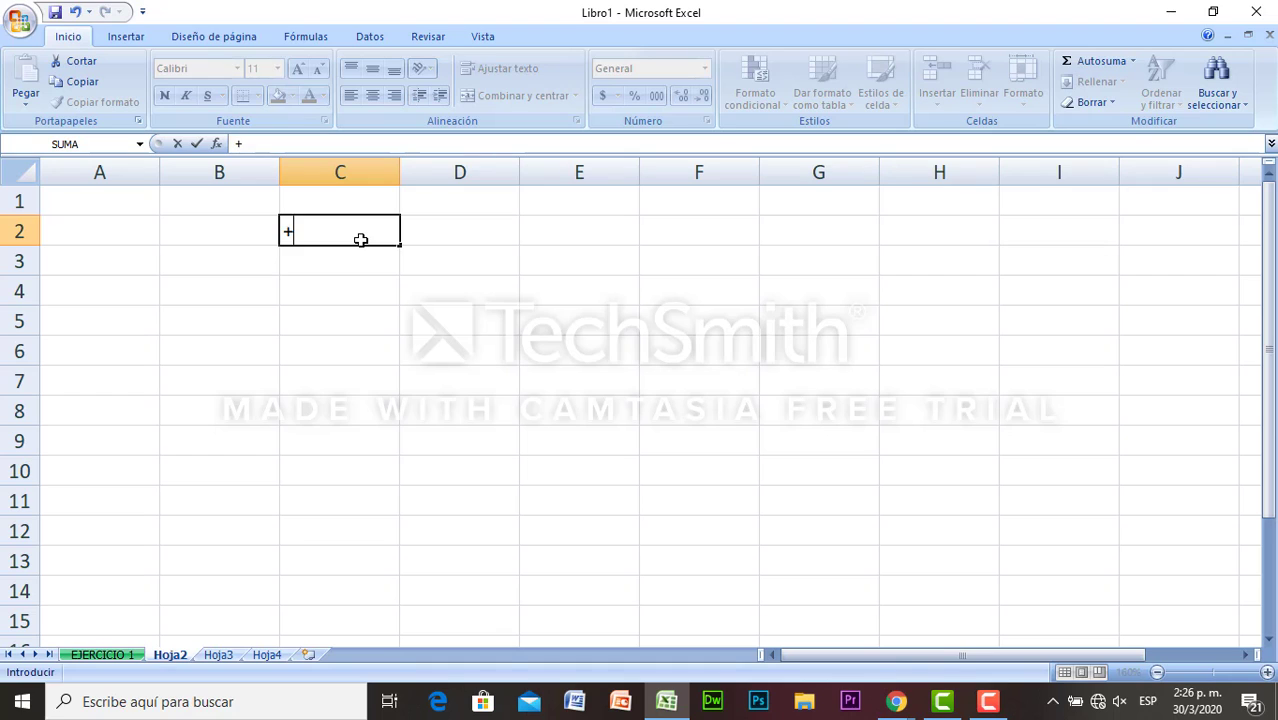
key("Return")
type("-")
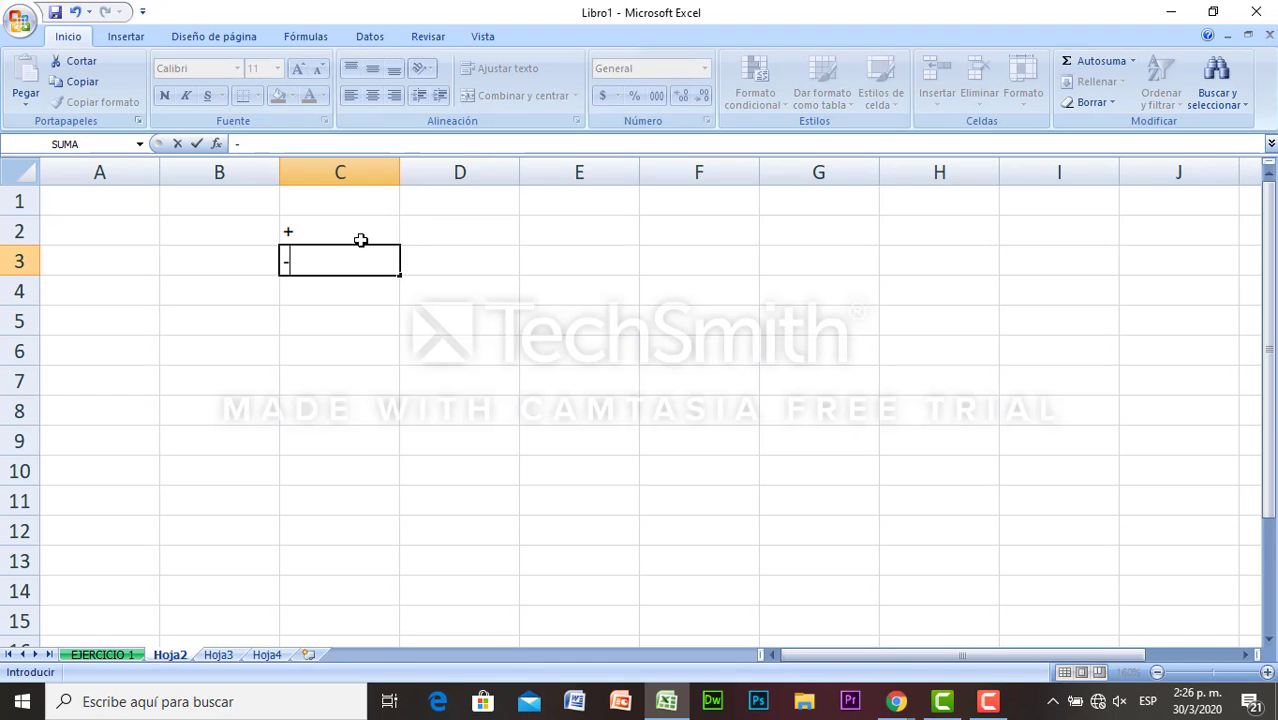
key("Return")
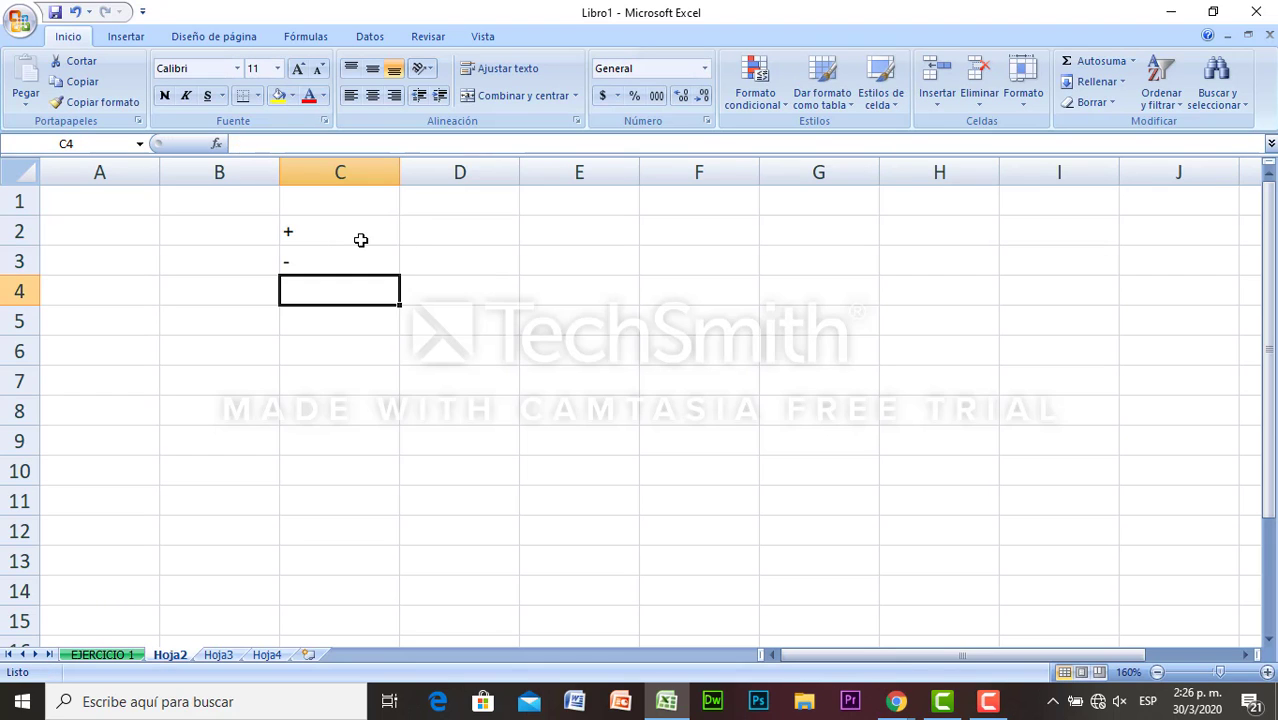
Enter 8/ in cell C4 and the multiplication sign * in C5
key("alt")
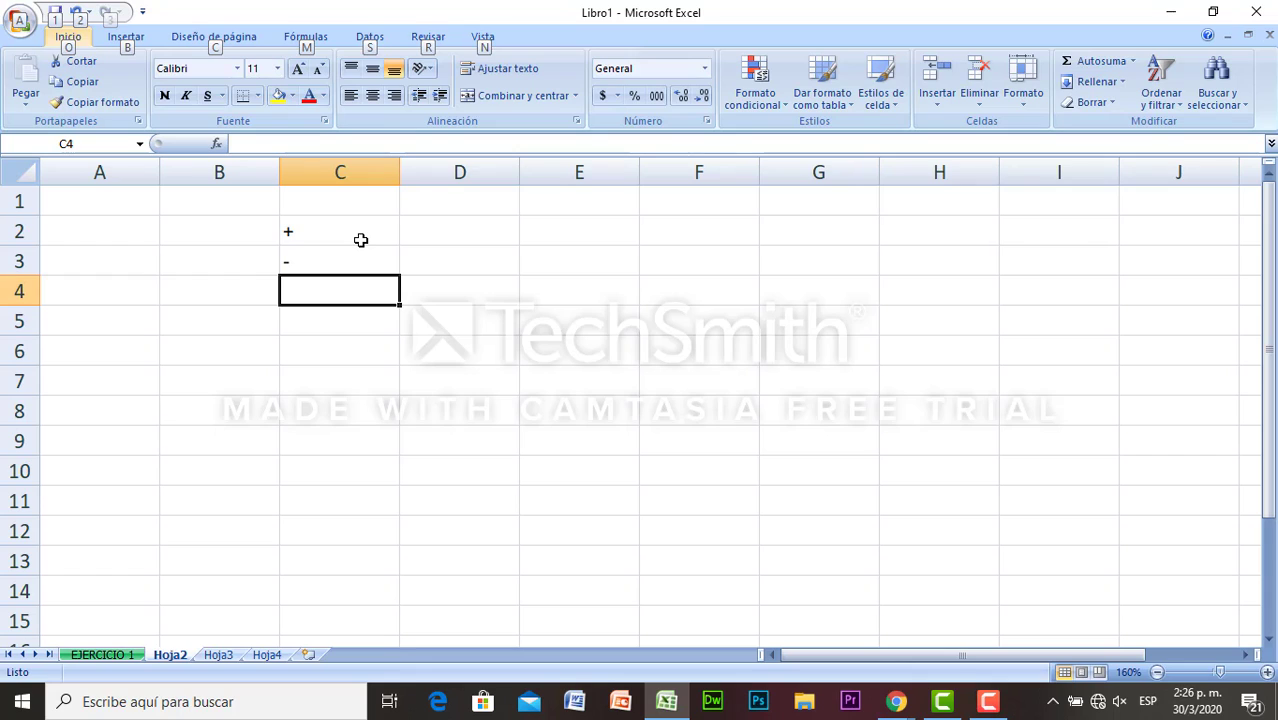
left_click(355, 287)
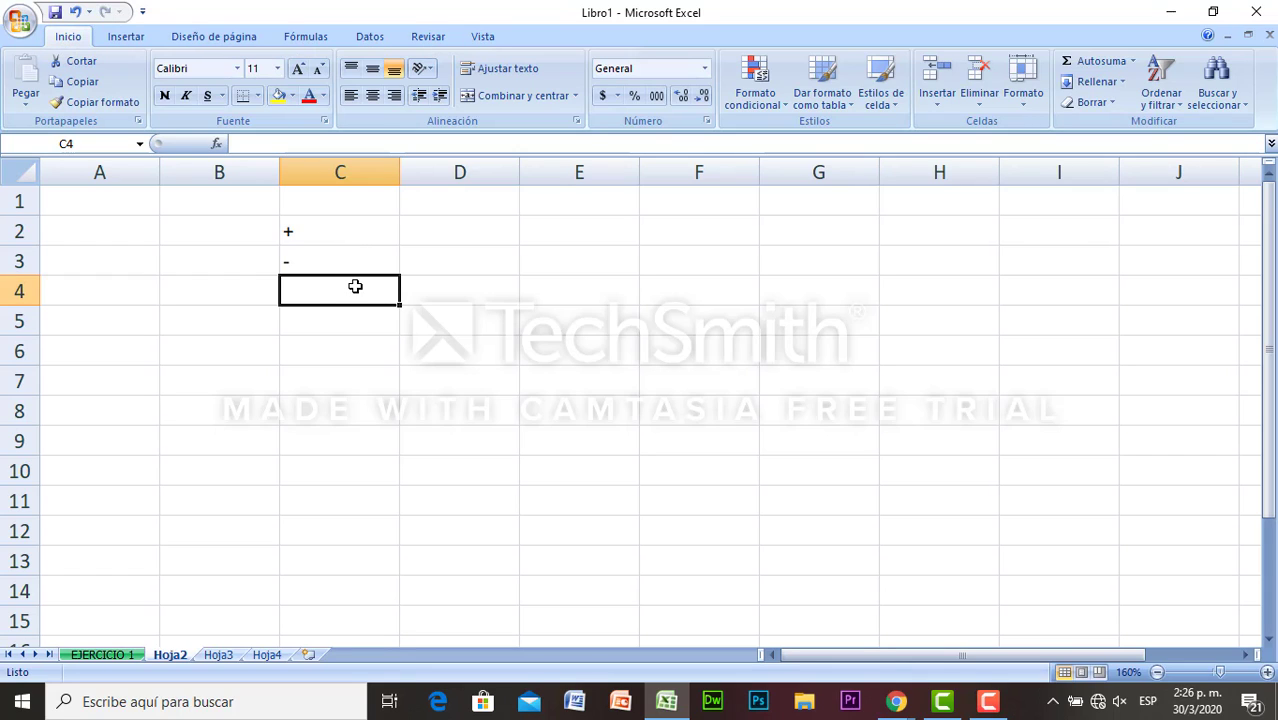
key("alt")
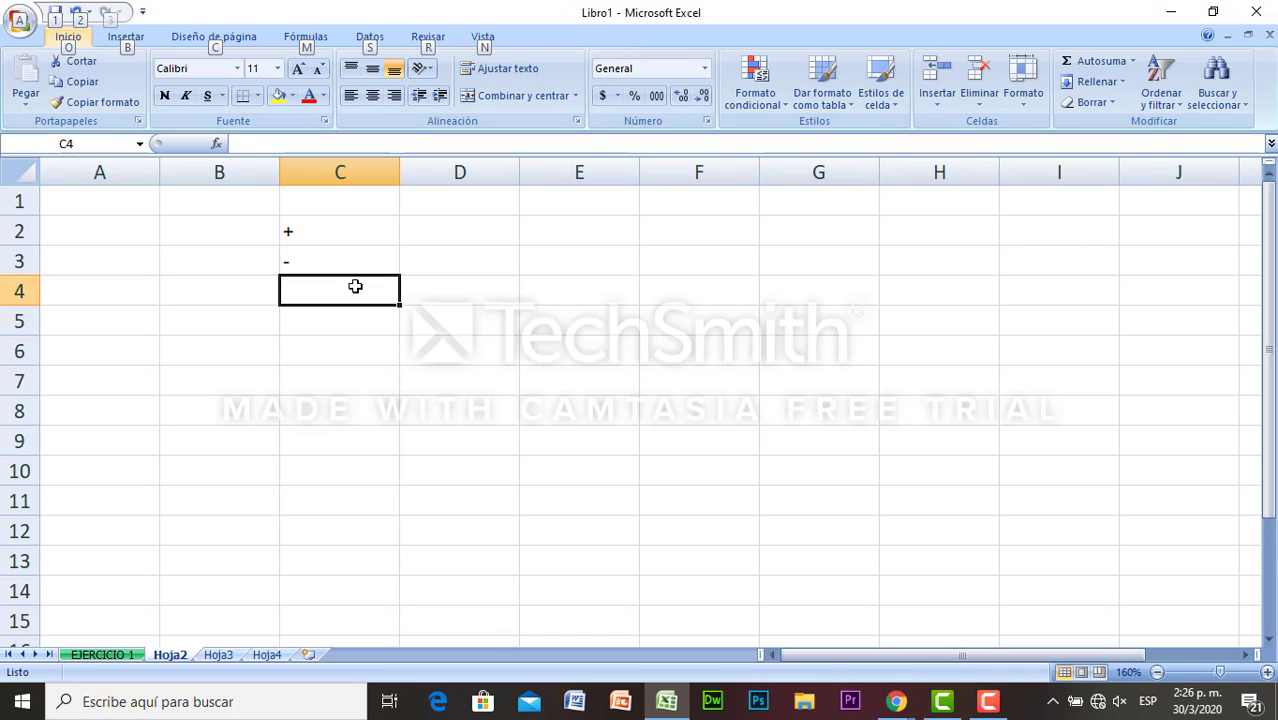
key("alt")
type("8")
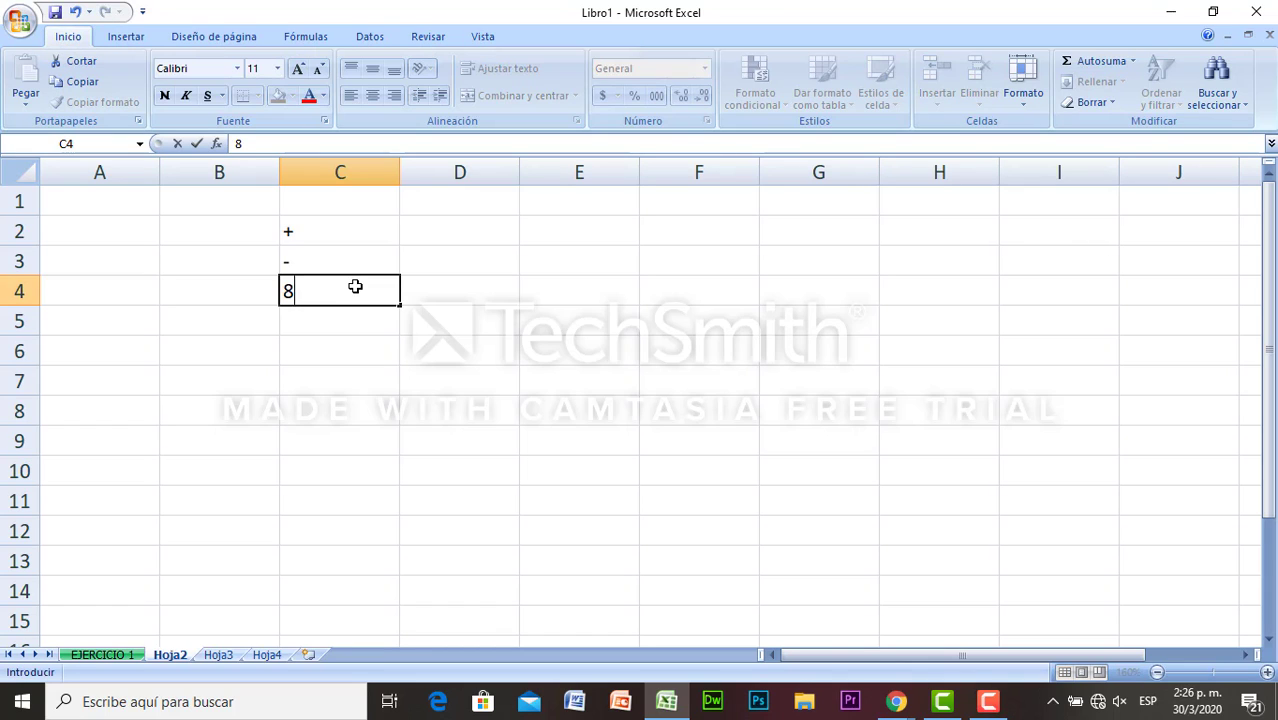
type("/")
key("Return")
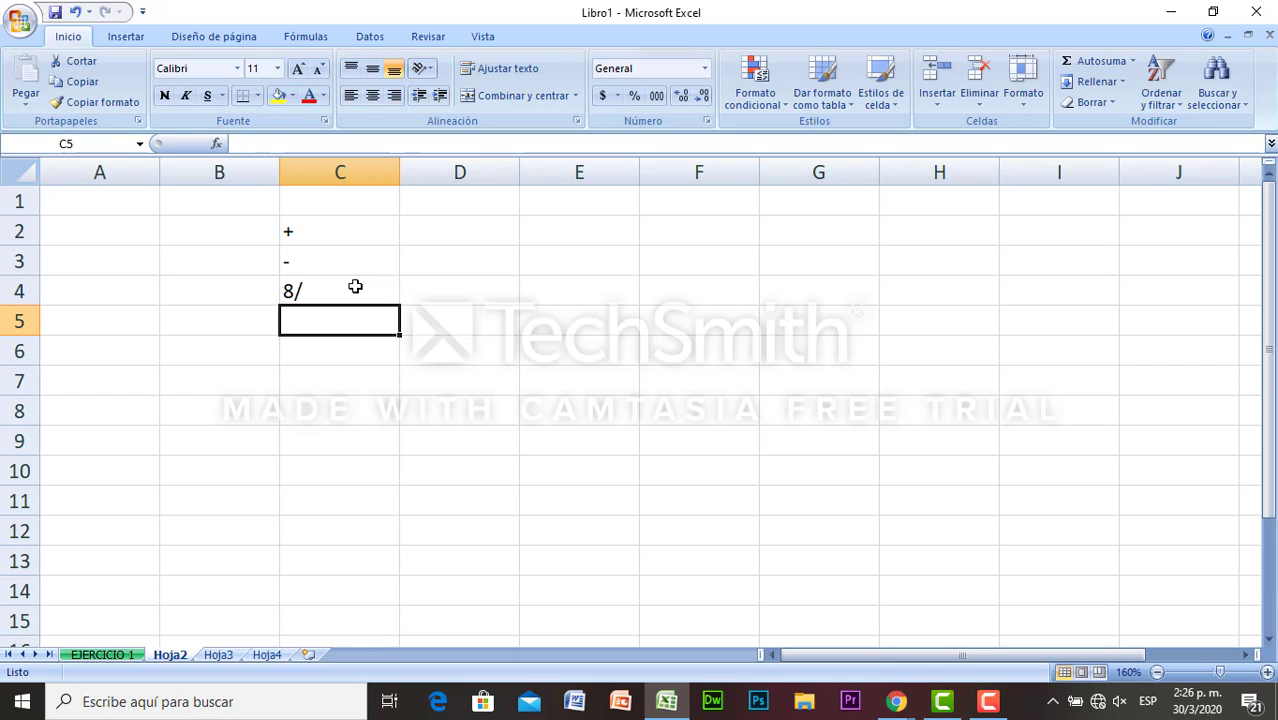
type("*")
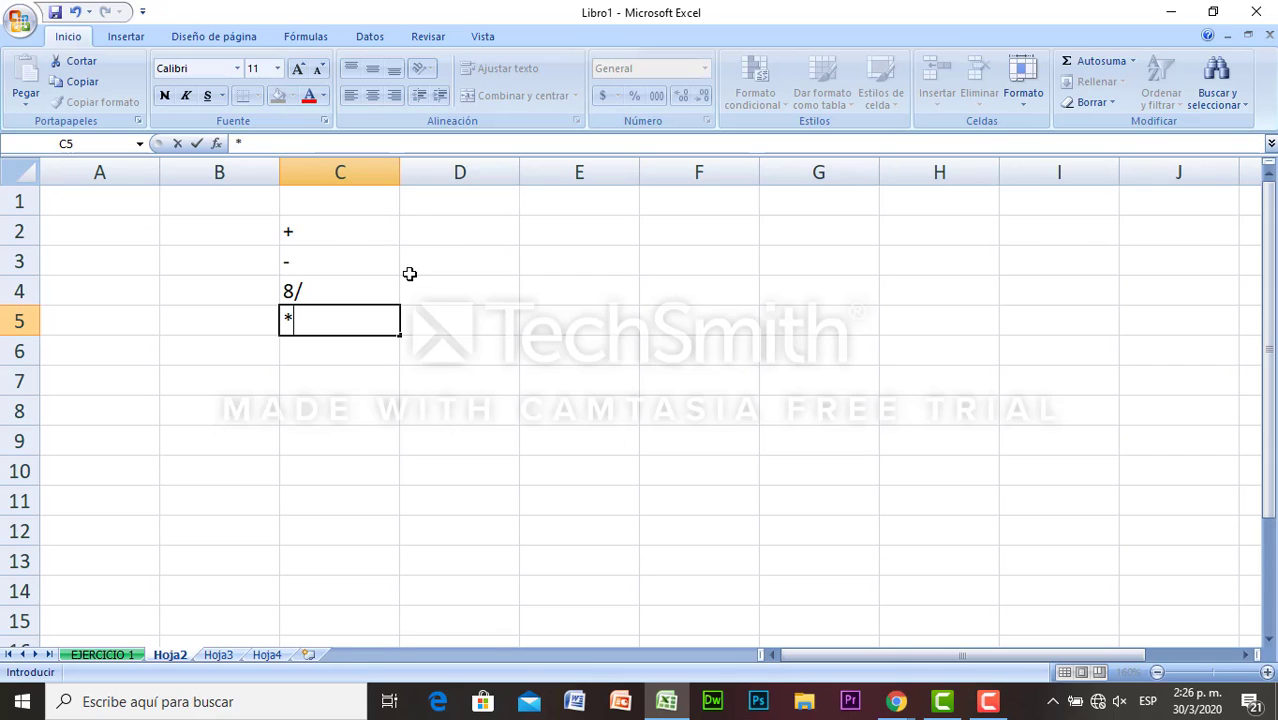
left_click(467, 236)
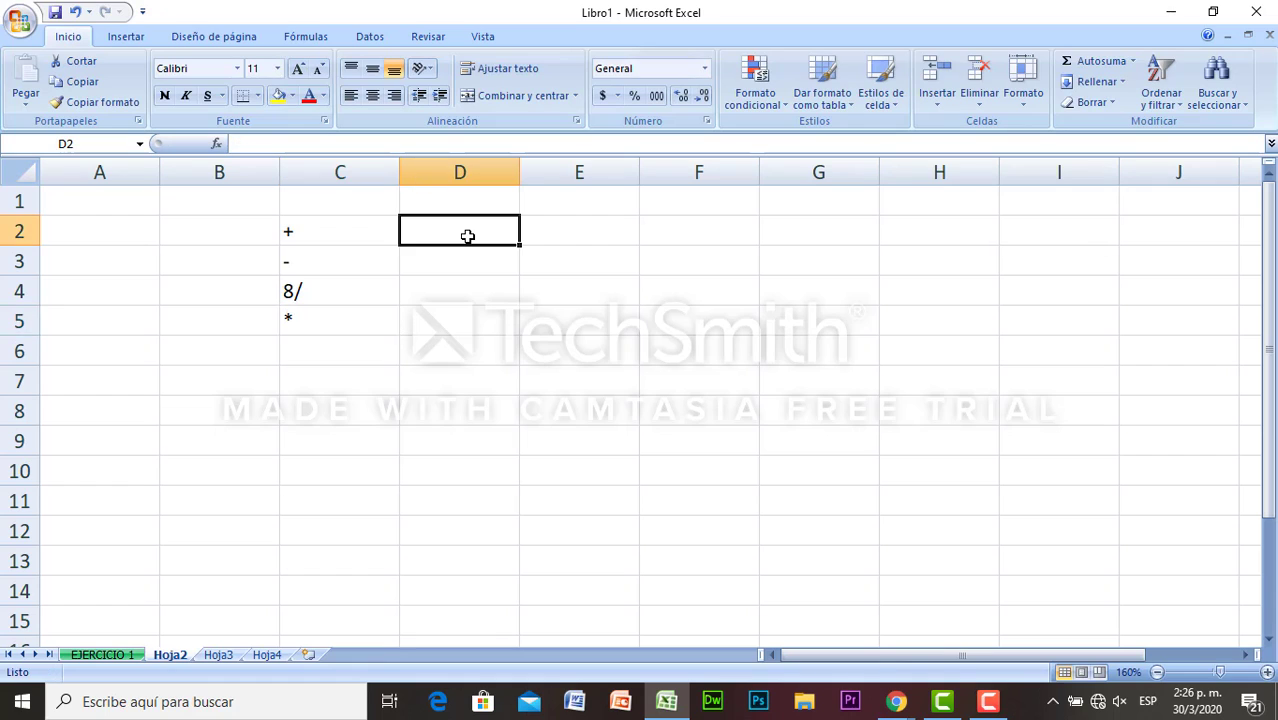
Clear the operator entries from cells C2, C3 and C4
left_click(365, 218)
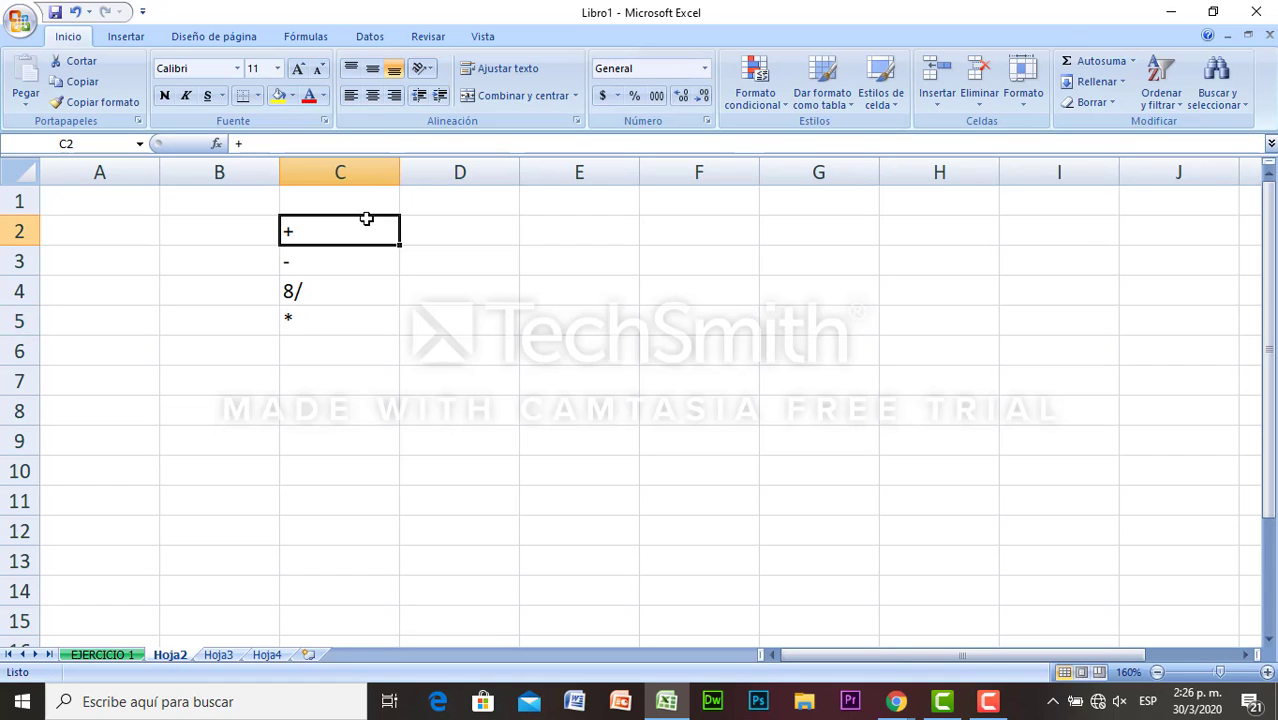
left_click(346, 265)
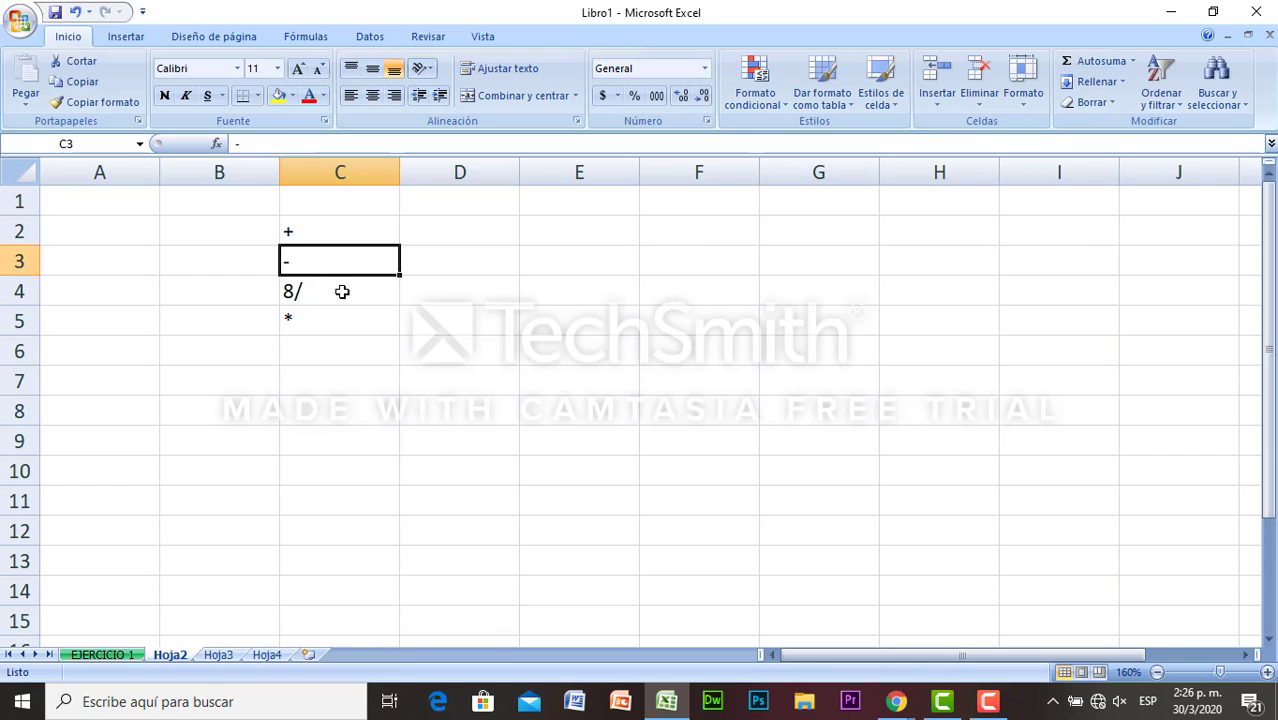
left_click(342, 291)
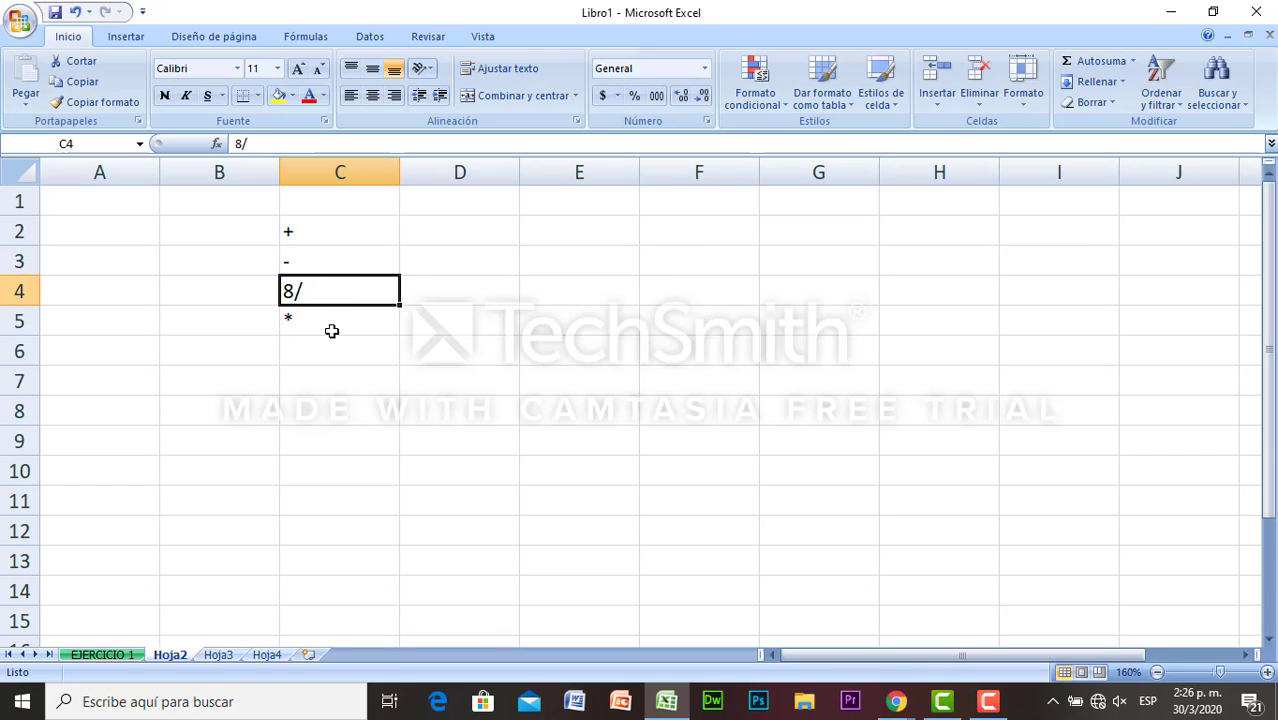
left_click(332, 331)
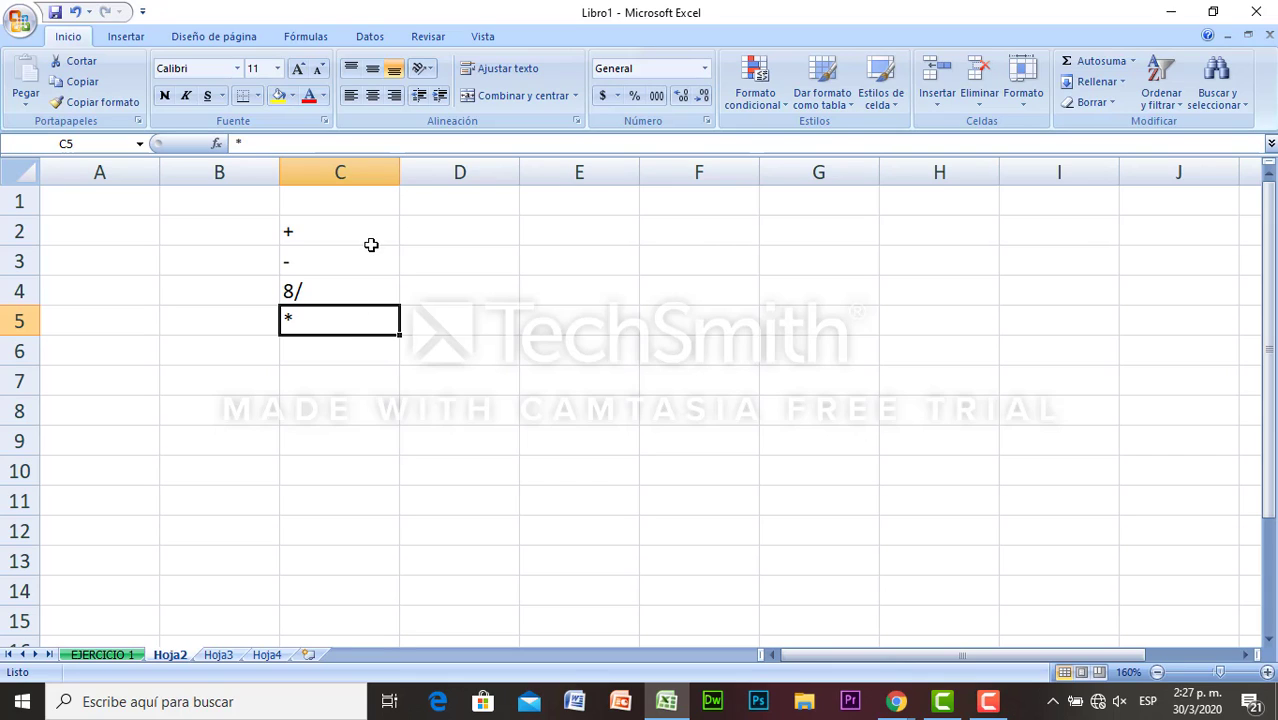
left_click(368, 236)
key("Delete")
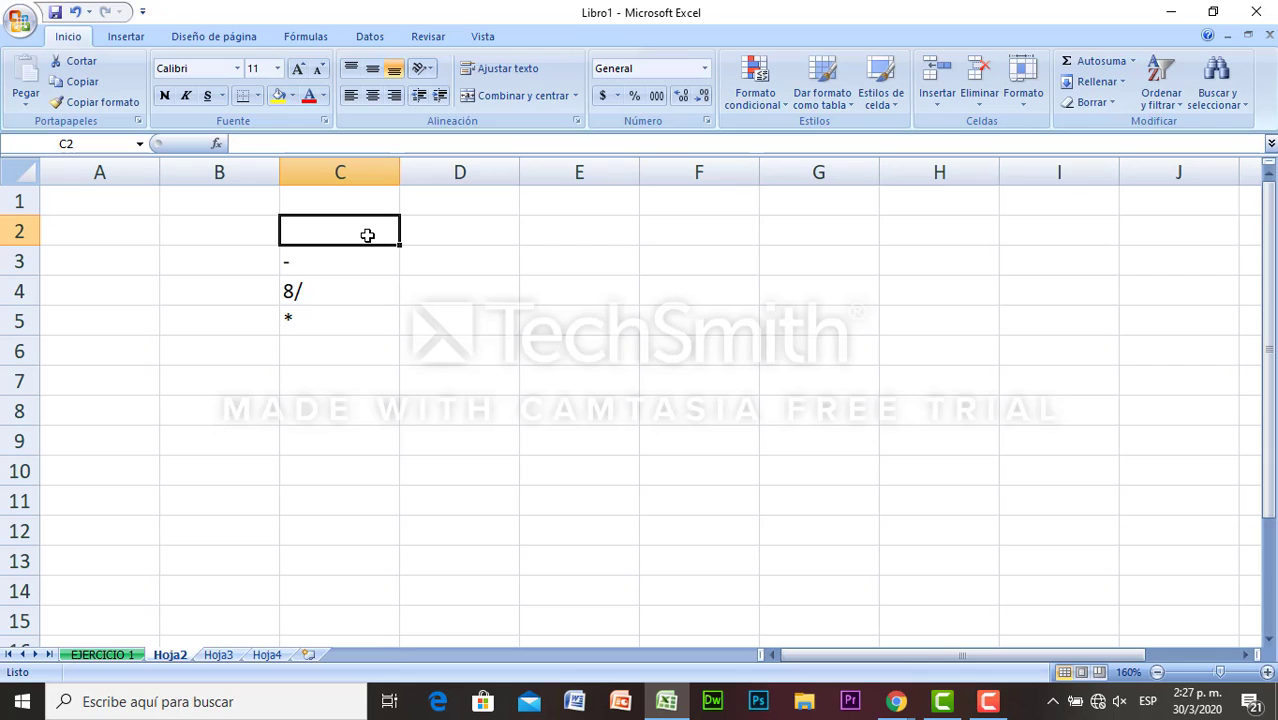
left_click(371, 263)
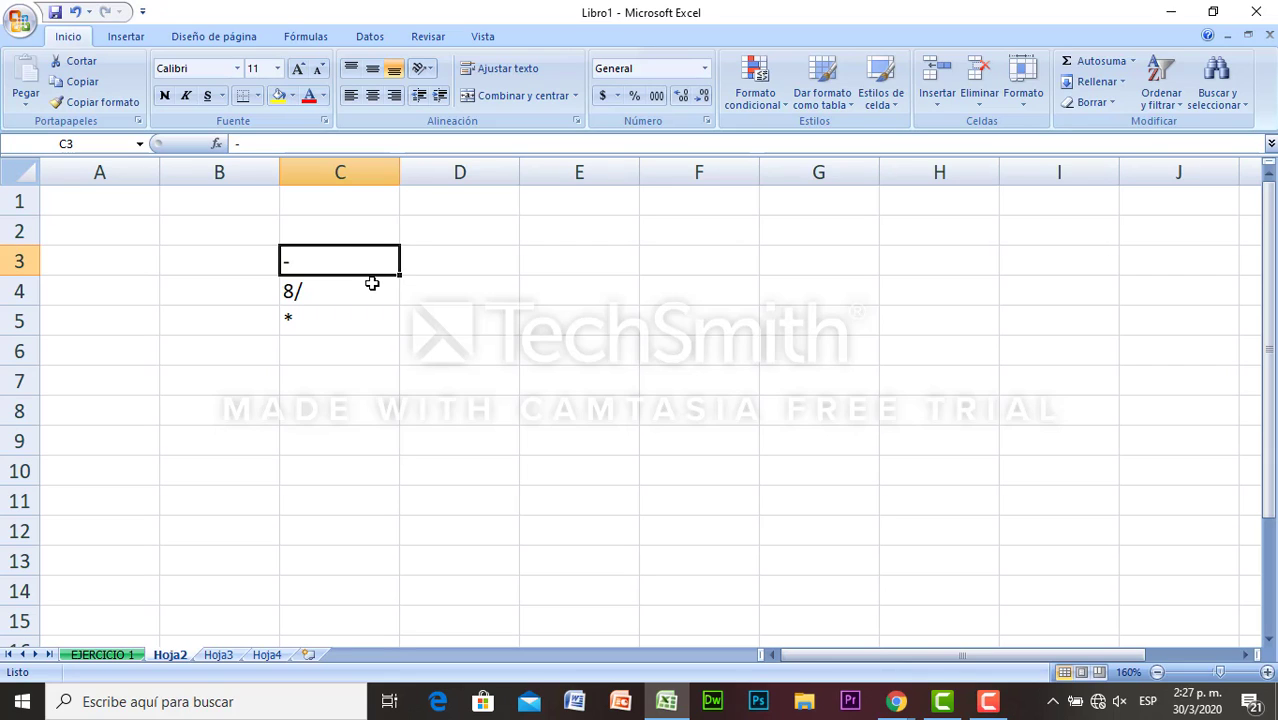
key("Delete")
left_click(371, 293)
key("Delete")
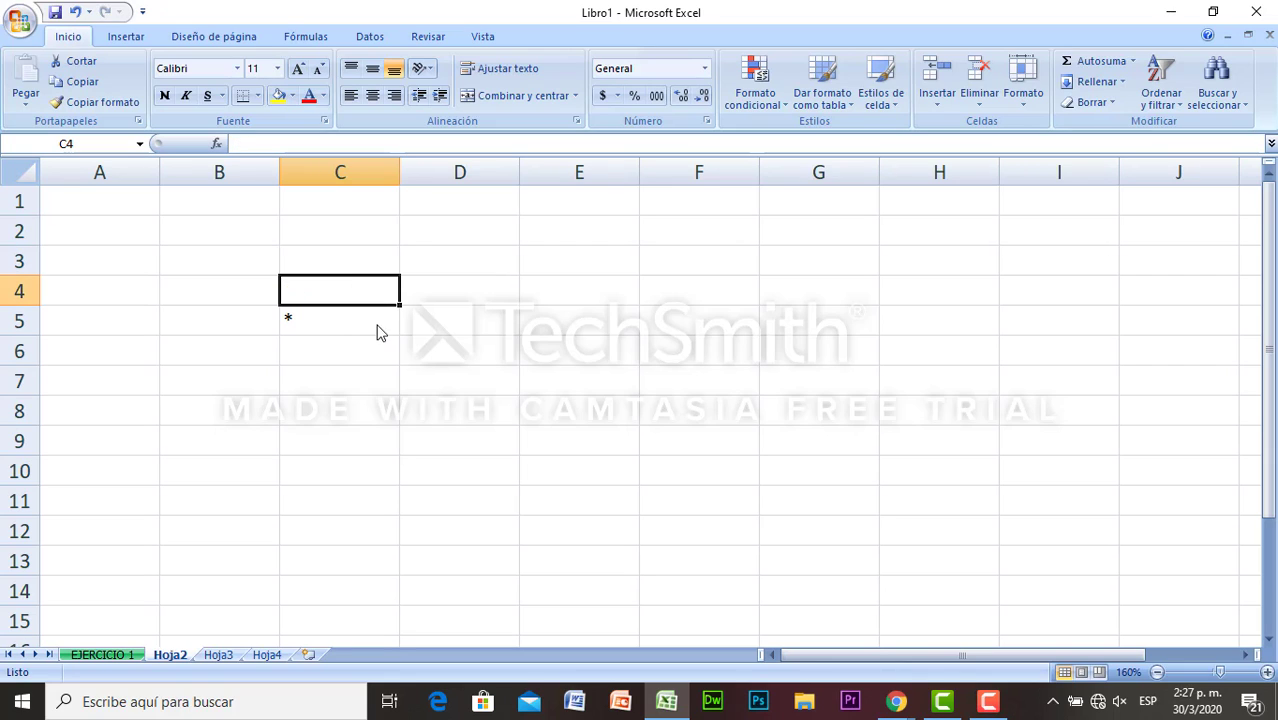
left_click(376, 326)
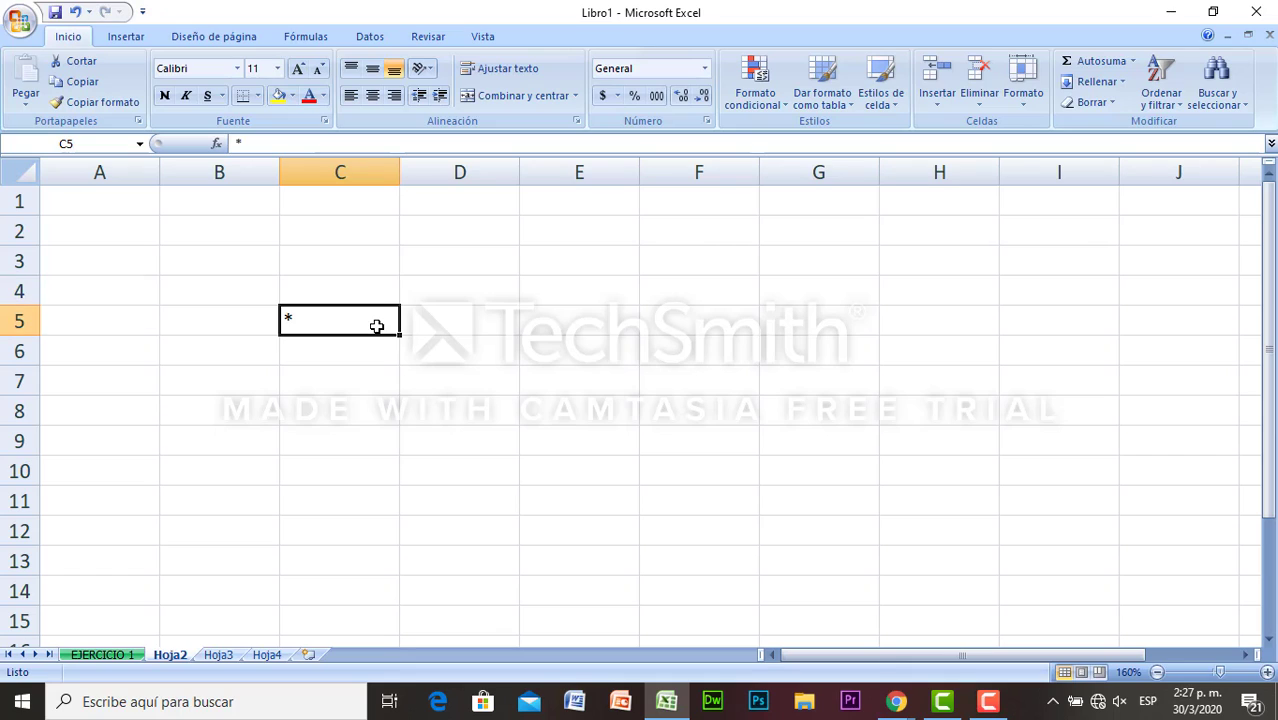
Enter the addition formula =2+2 in cell D2
left_click(448, 231)
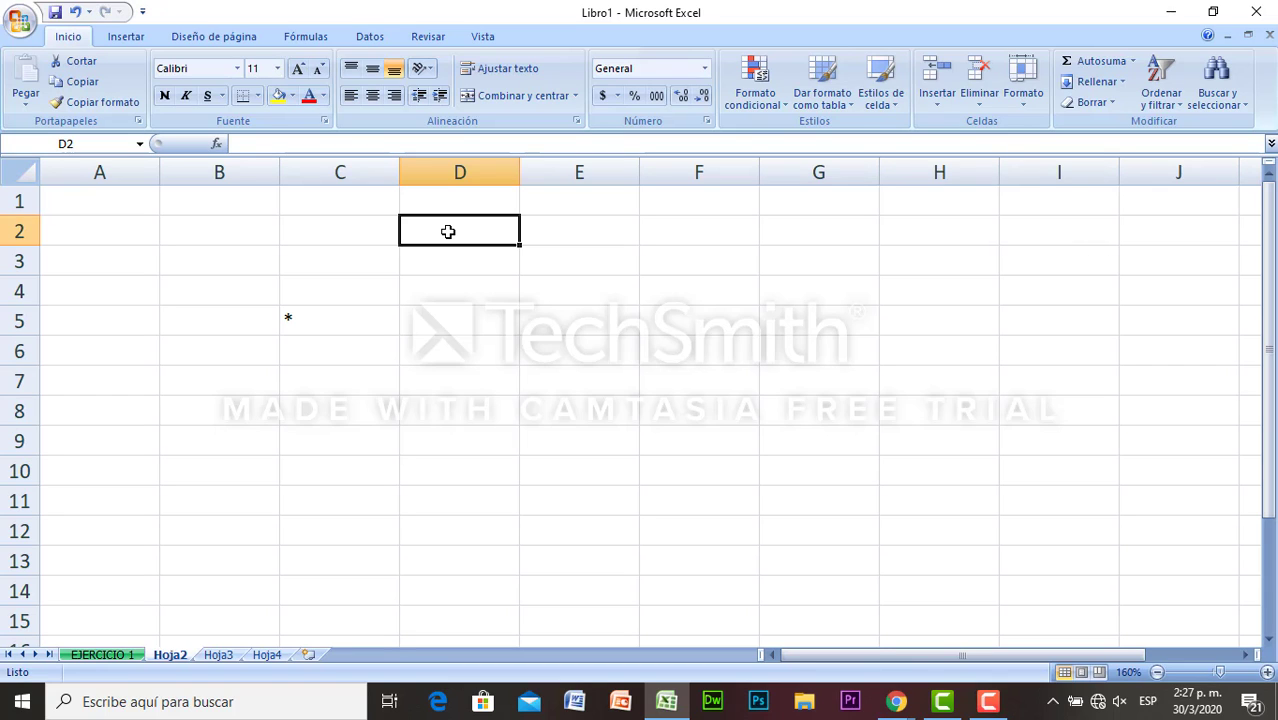
type("=")
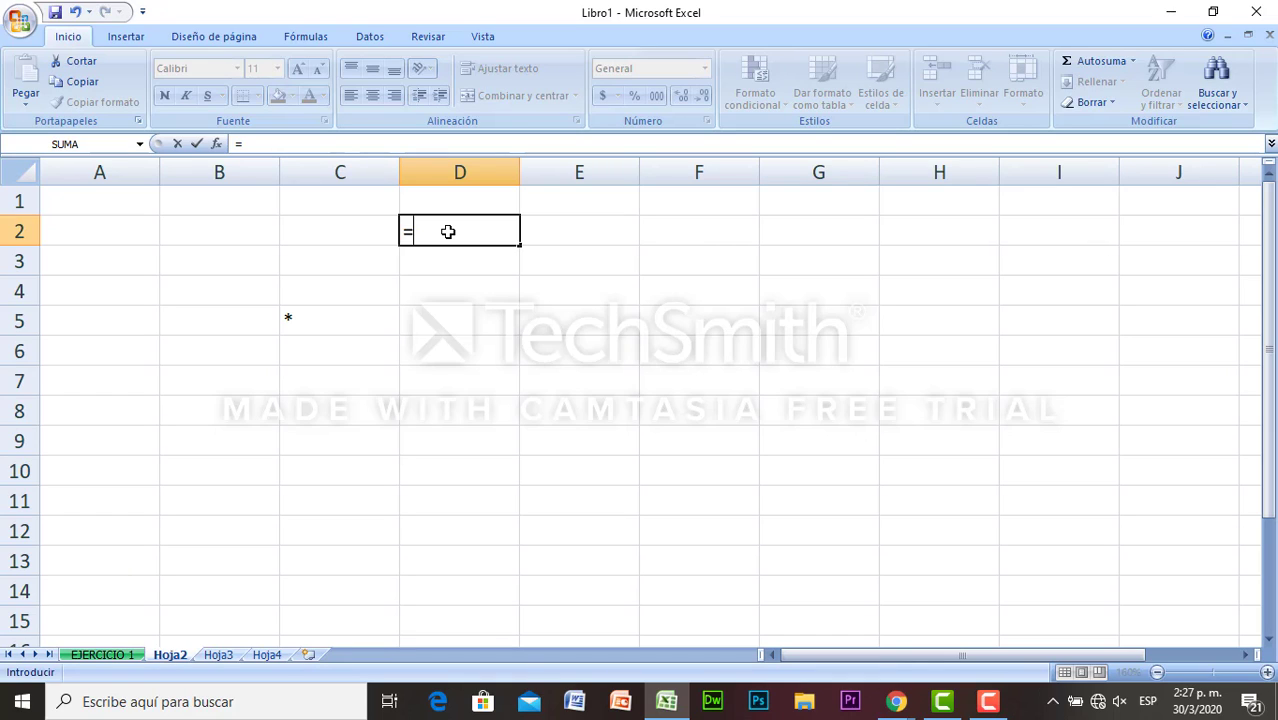
type("2+2")
key("Return")
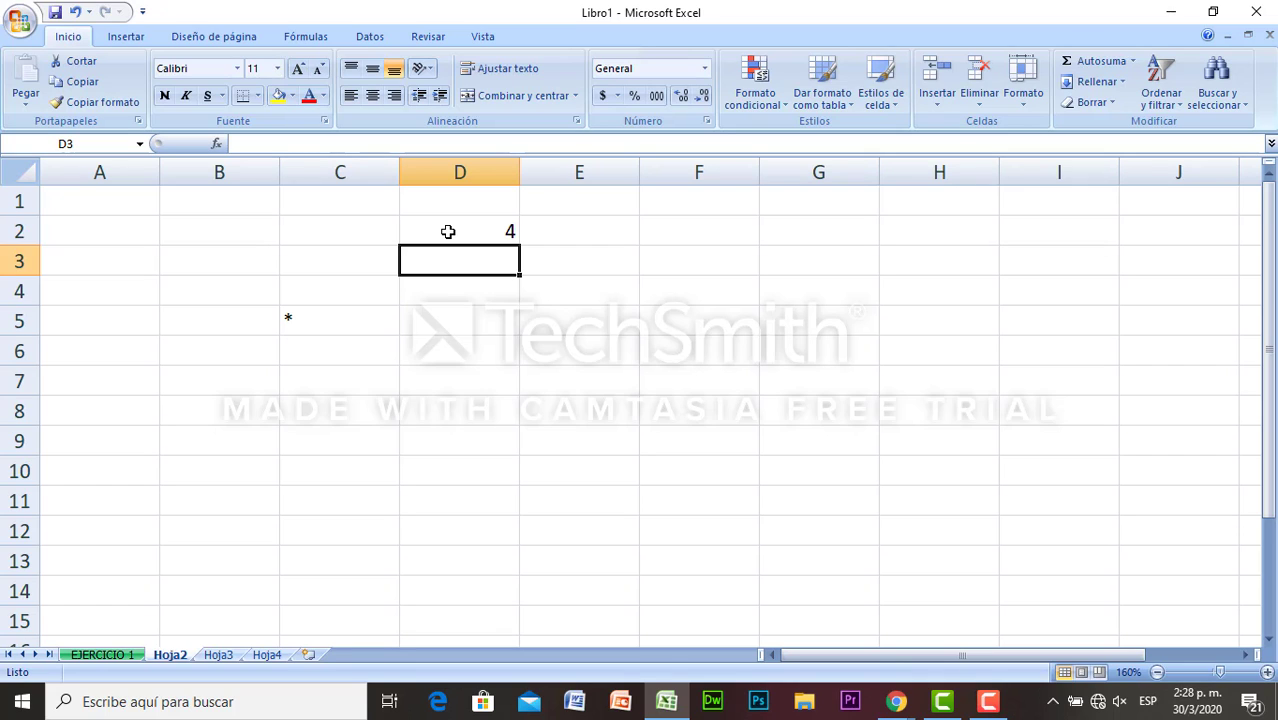
Change the formula in cell D2 to the subtraction =4-2
left_click(448, 231)
double_click(448, 231)
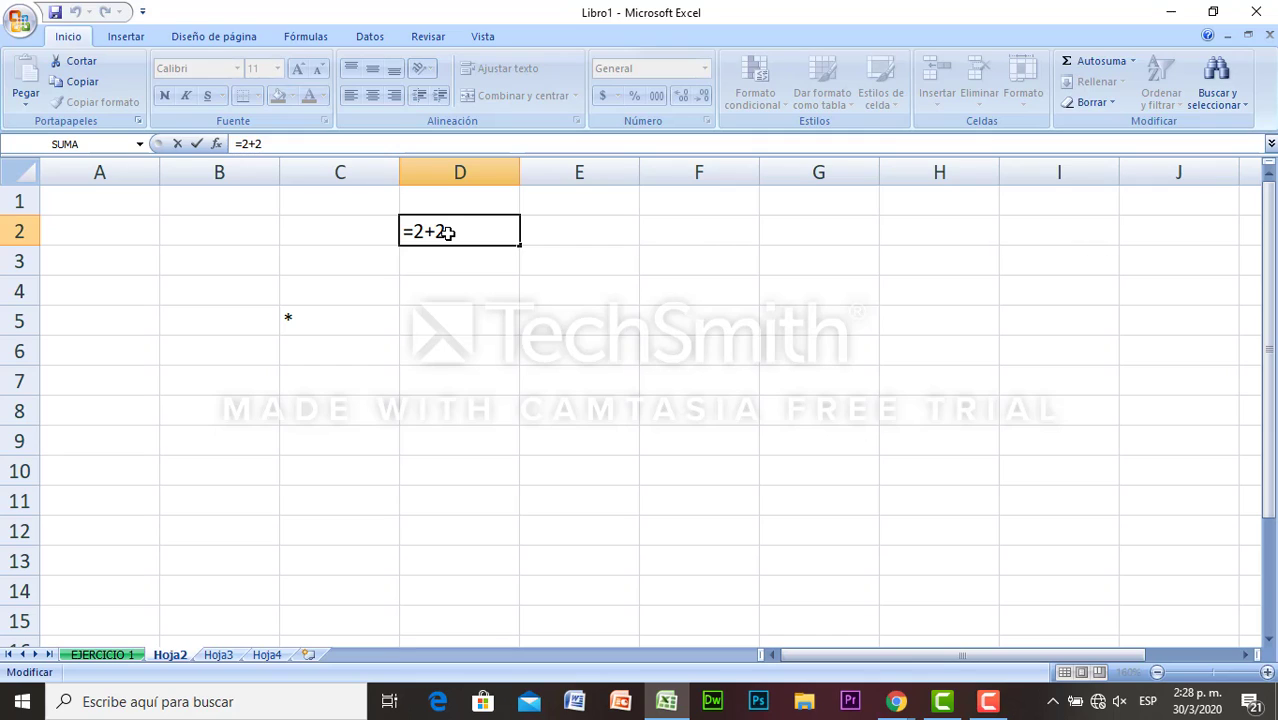
key("BackSpace")
key("BackSpace")
key("BackSpace")
type("4")
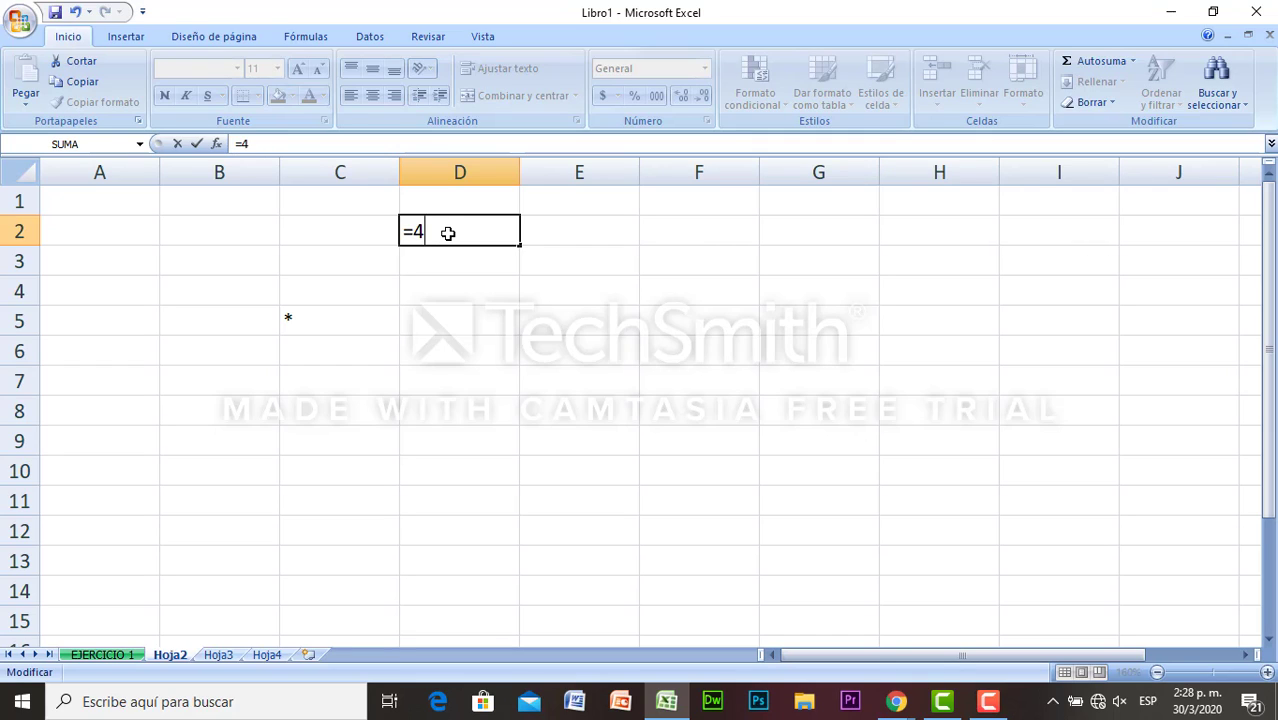
type("-2")
key("Return")
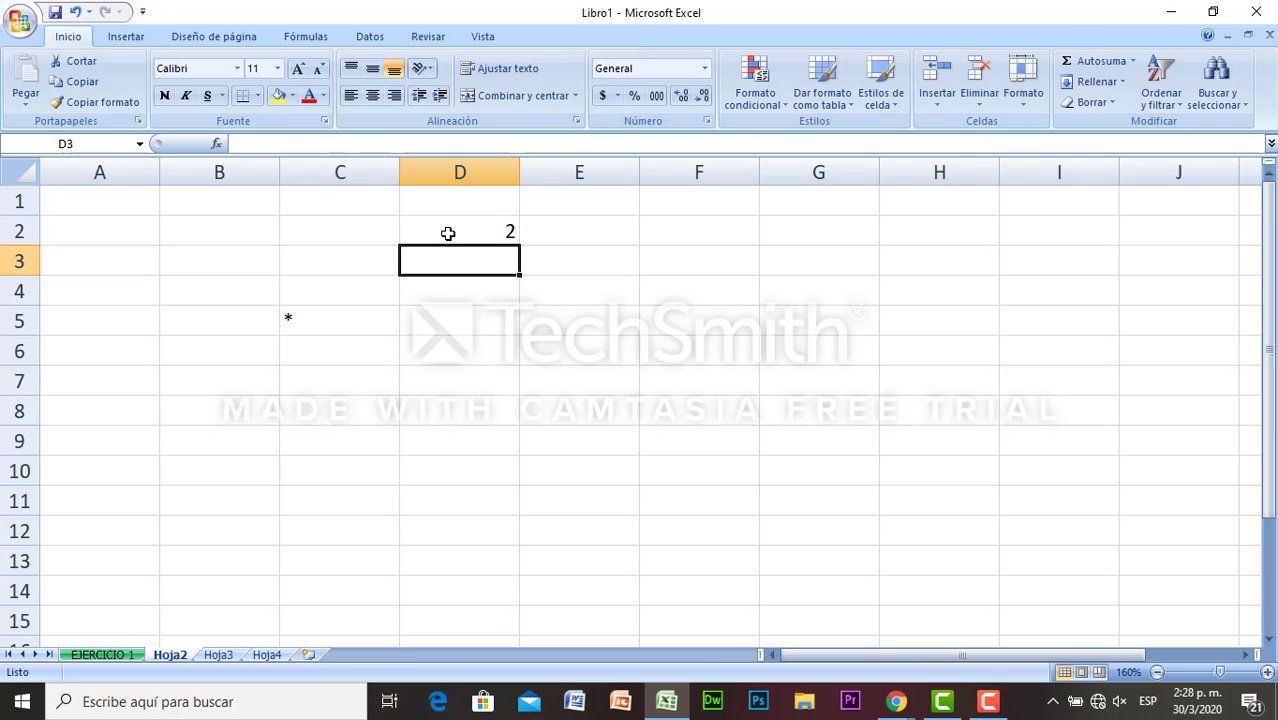
Replace the subtraction in cell D2 with the division =4/2
double_click(448, 233)
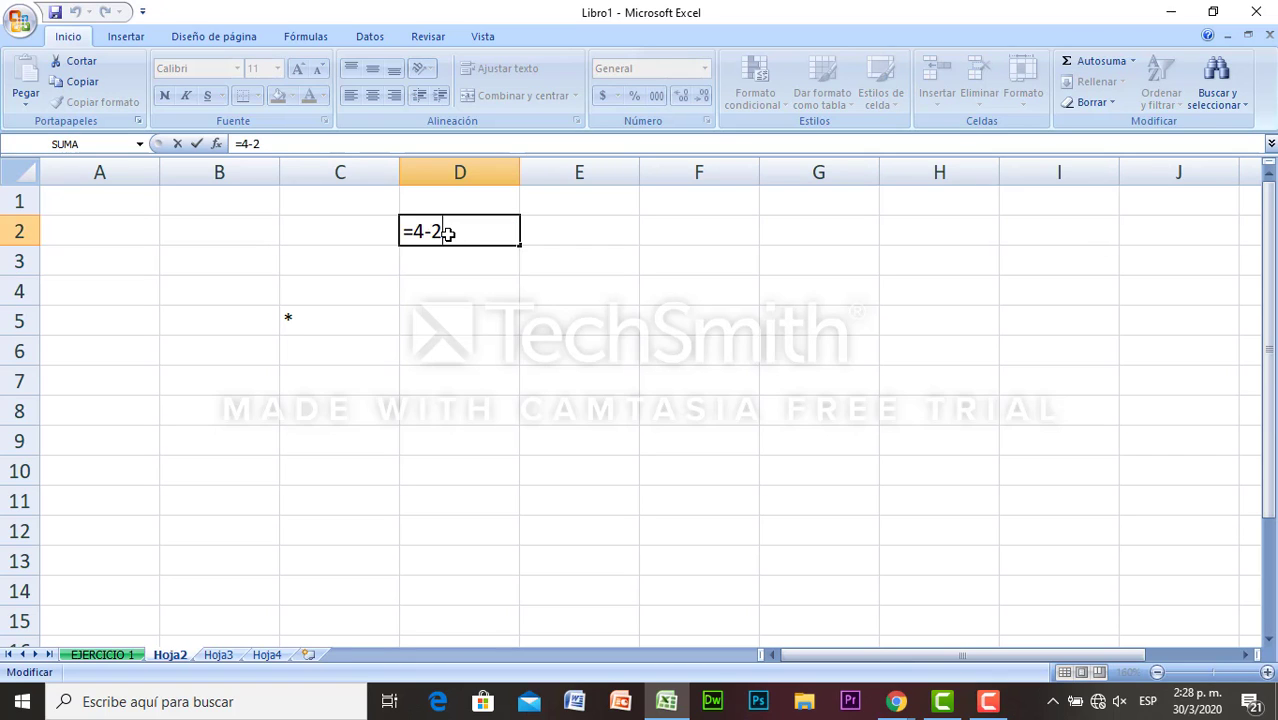
key("BackSpace")
key("BackSpace")
type("/2")
key("Return")
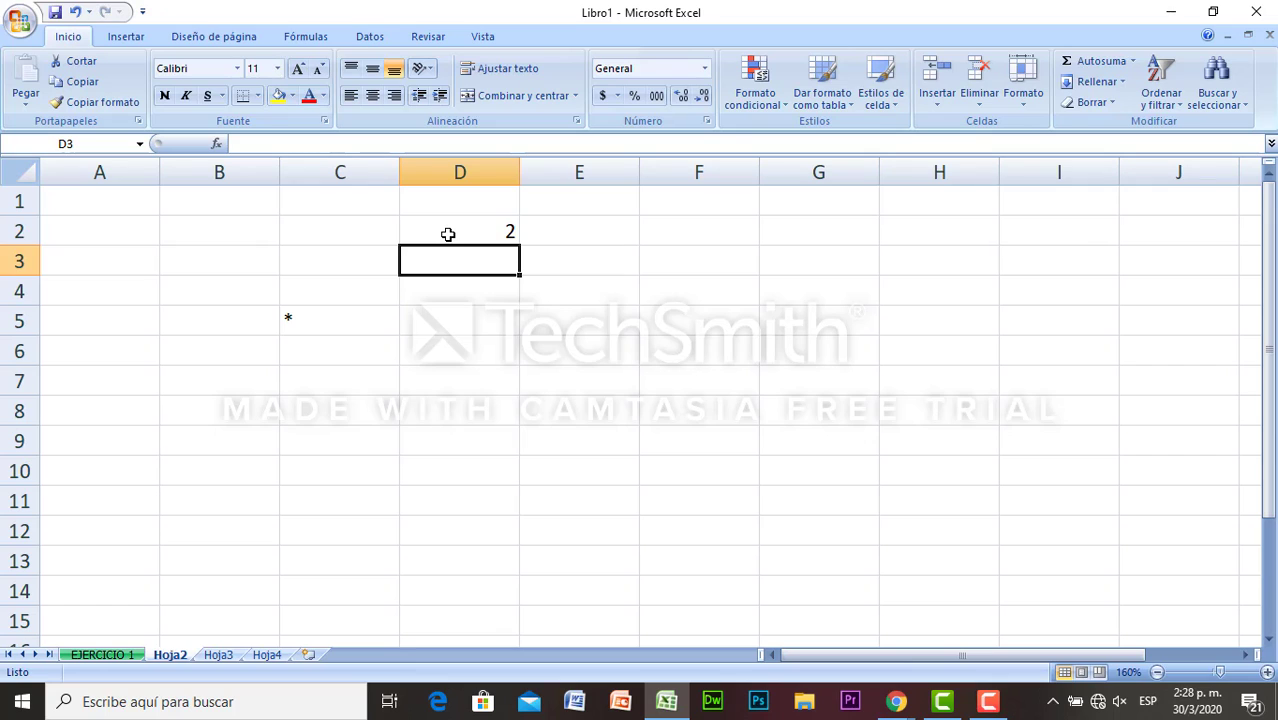
Replace the division in cell D2 with the multiplication =4*2
double_click(448, 234)
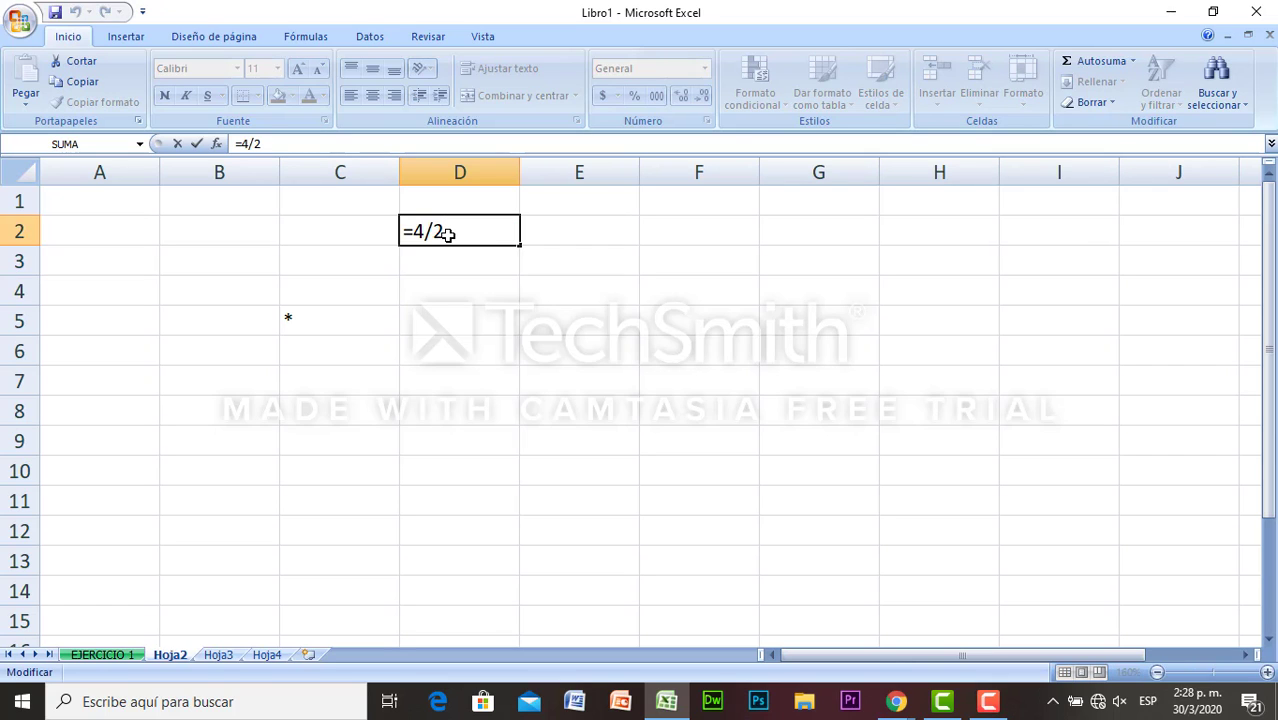
key("BackSpace")
key("BackSpace")
type("*2")
key("Return")
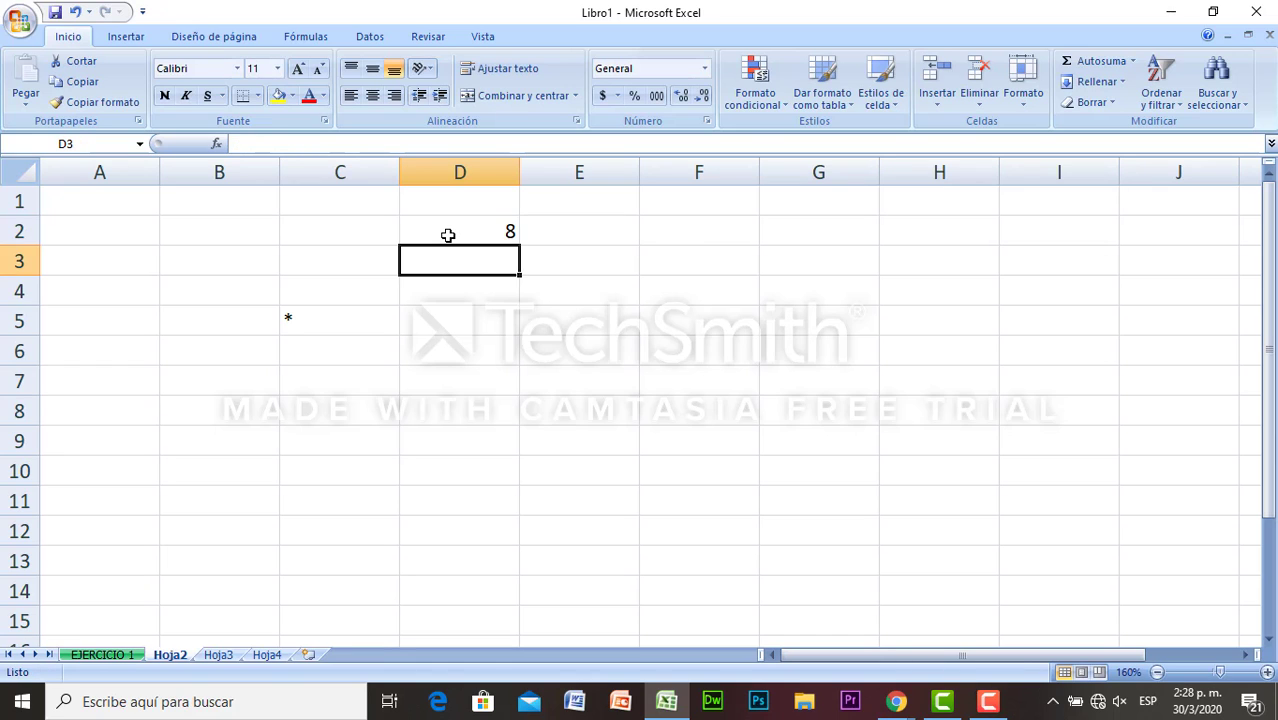
Erase the multiplication formula from cell D2
left_click(448, 235)
double_click(448, 235)
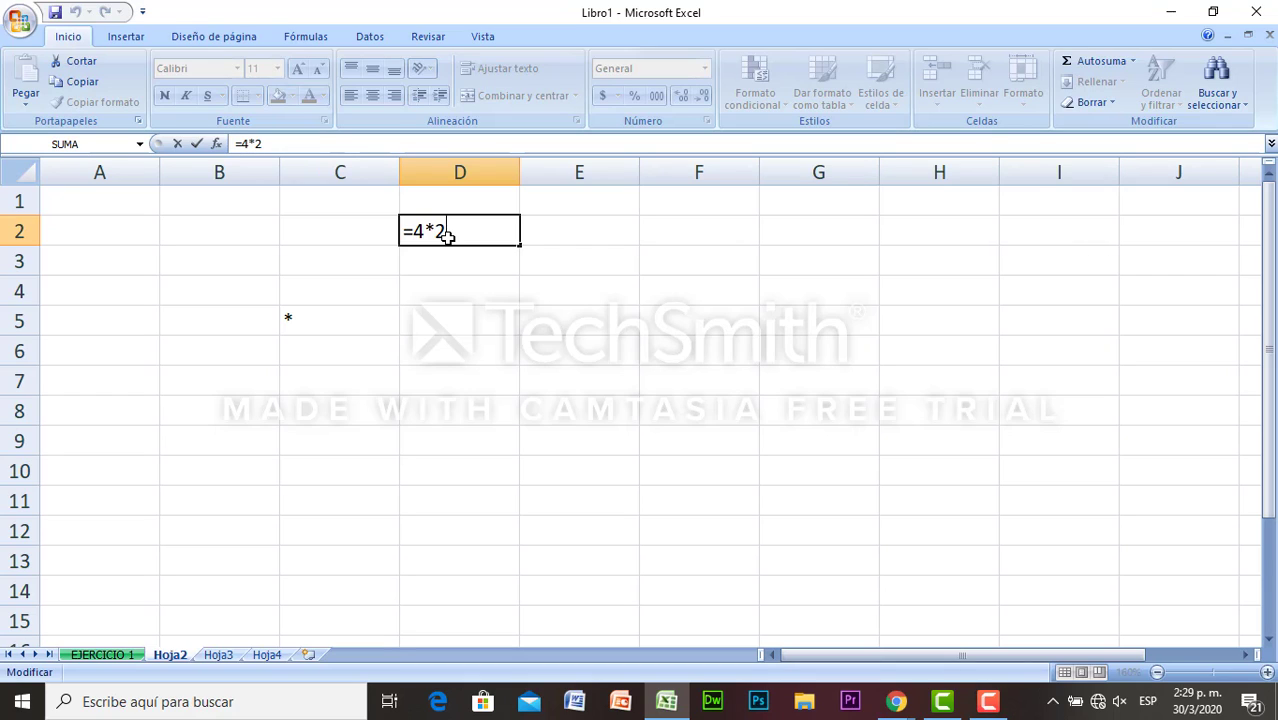
key("BackSpace")
key("BackSpace")
key("BackSpace")
key("Escape")
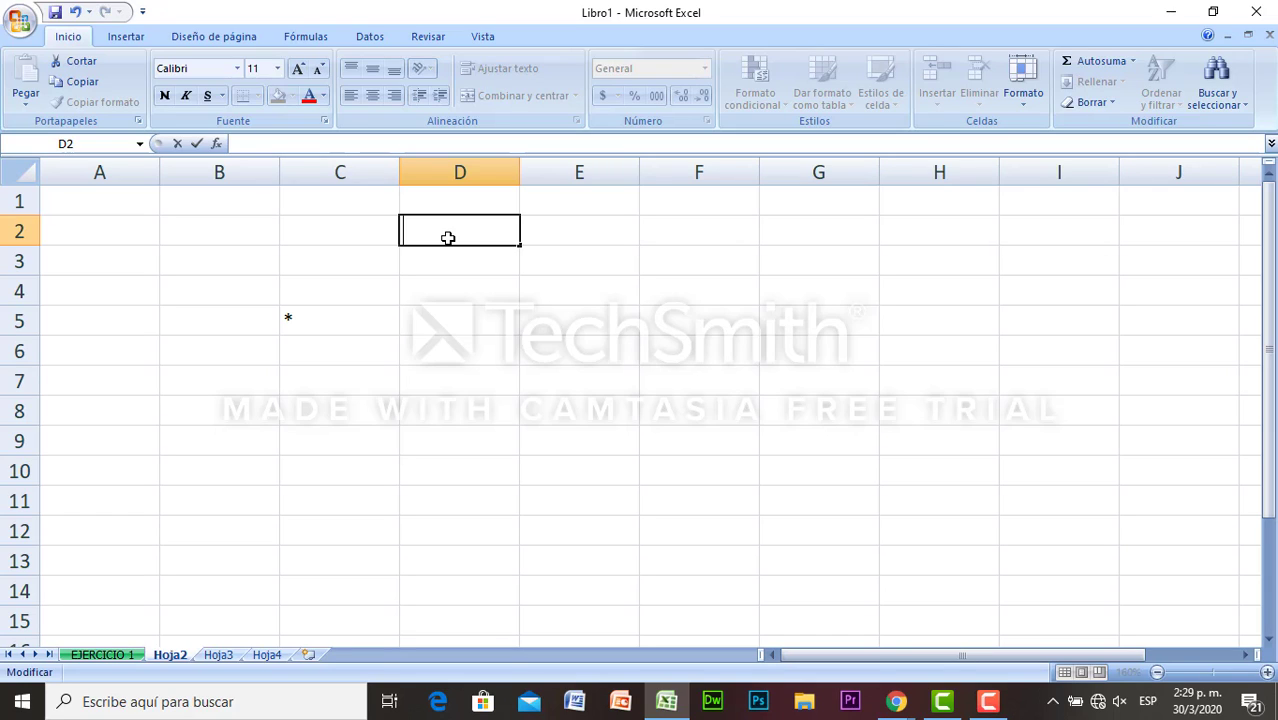
Write the word SUMA in cell D2 without an equals sign and erase it again
type("SUMA")
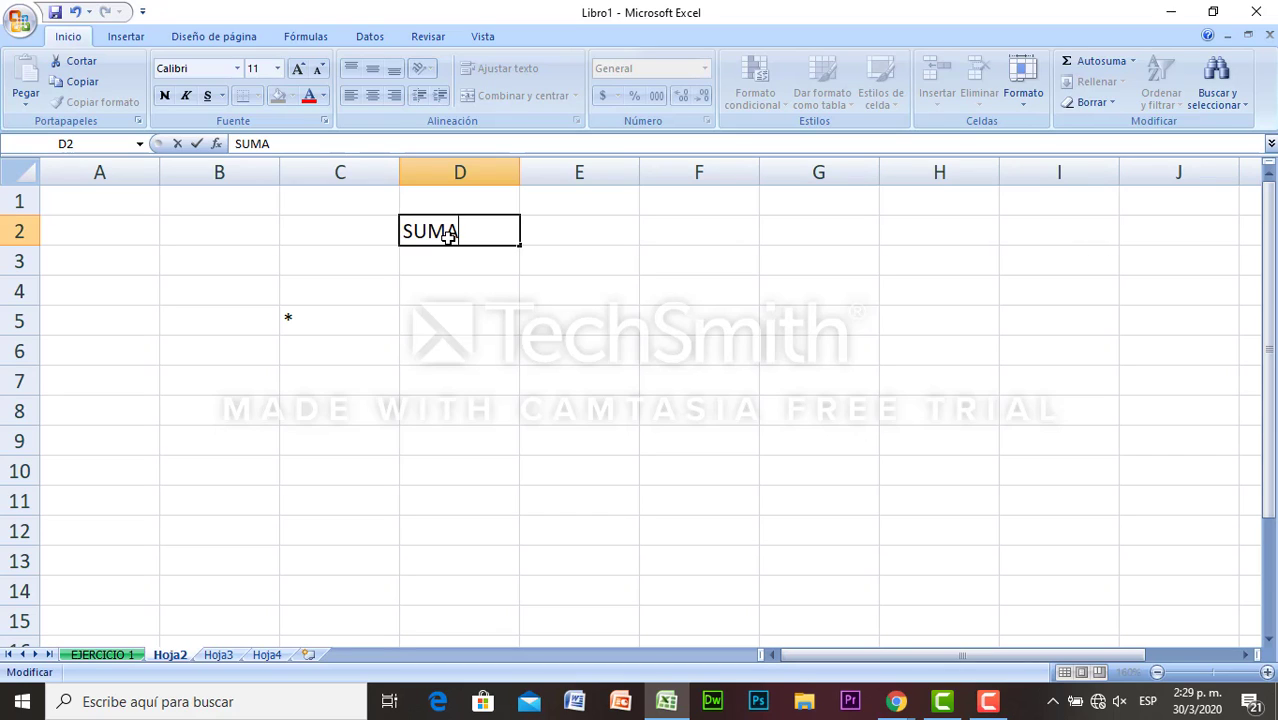
key("BackSpace")
key("BackSpace")
key("BackSpace")
key("BackSpace")
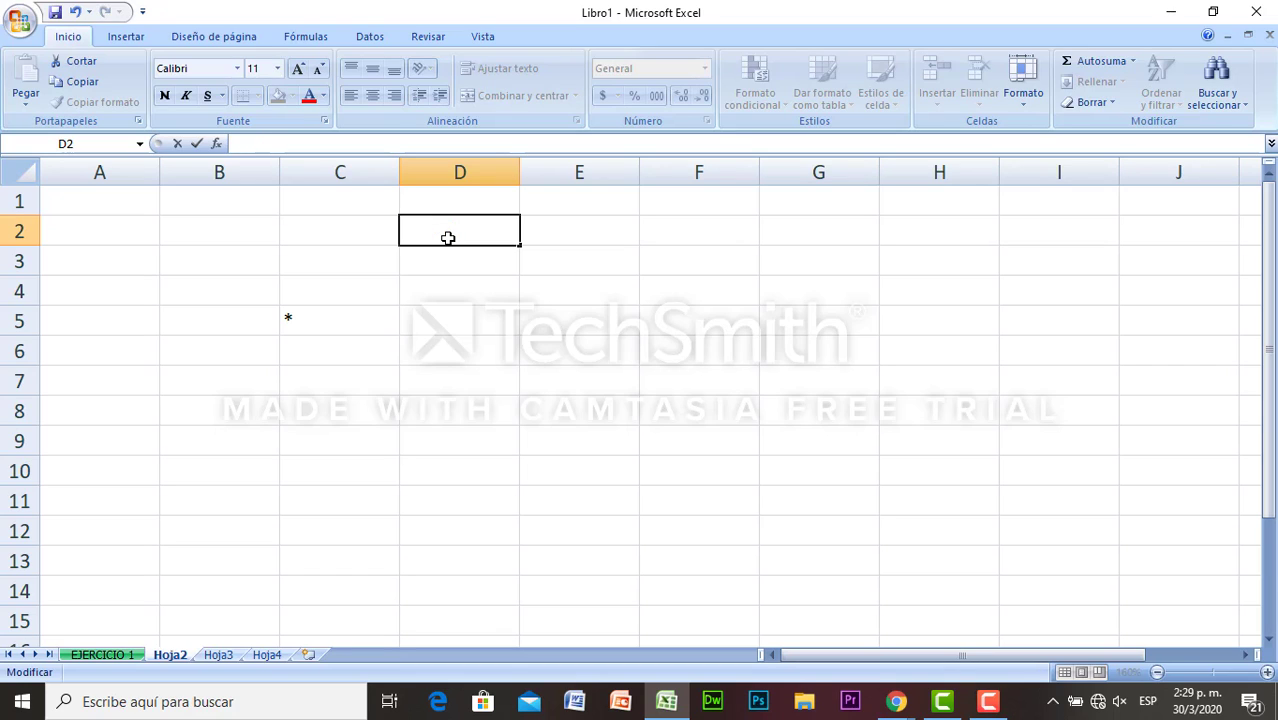
Enter the formula =SUMA(4;2) in cell D2 and clear the cell again
type("=")
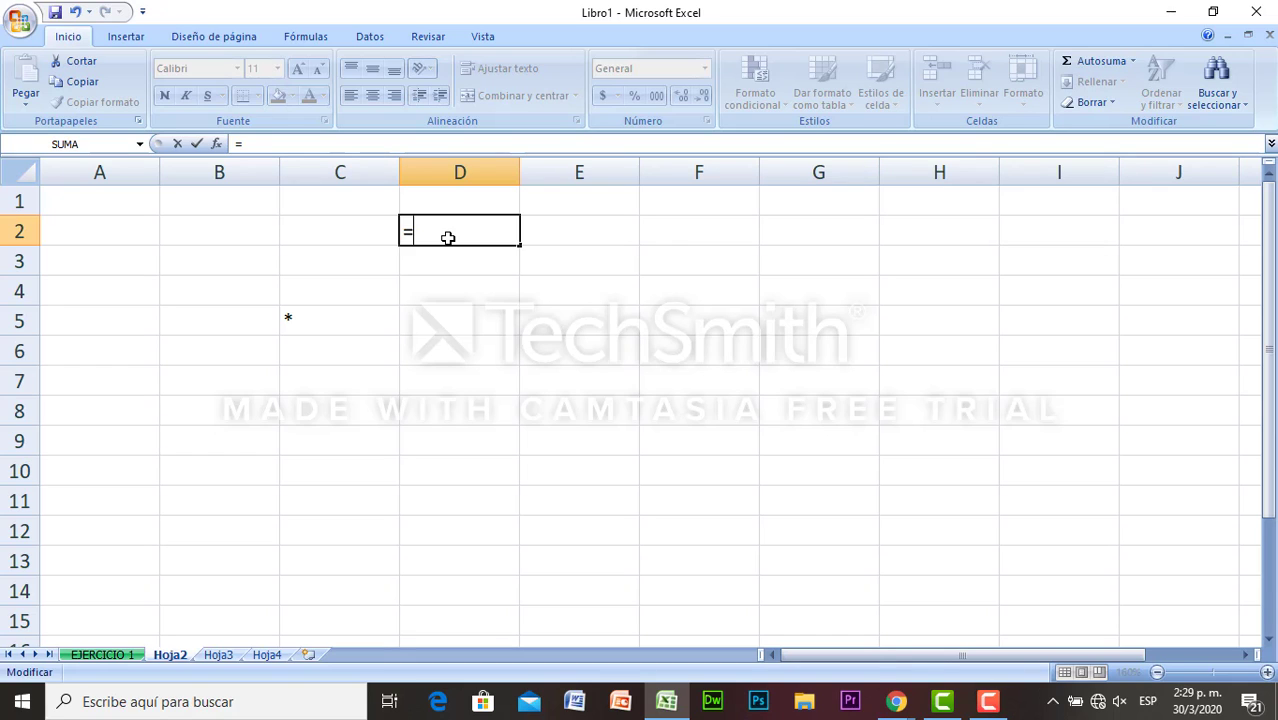
type("SUMA")
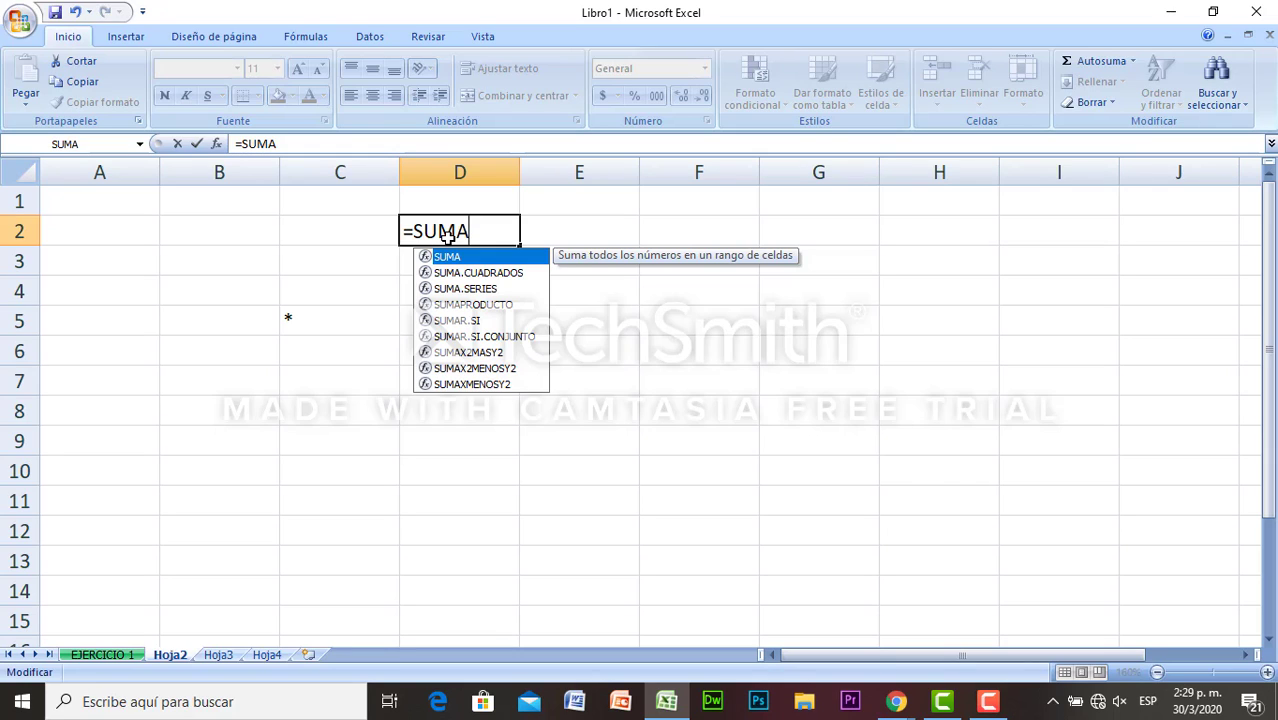
type("(")
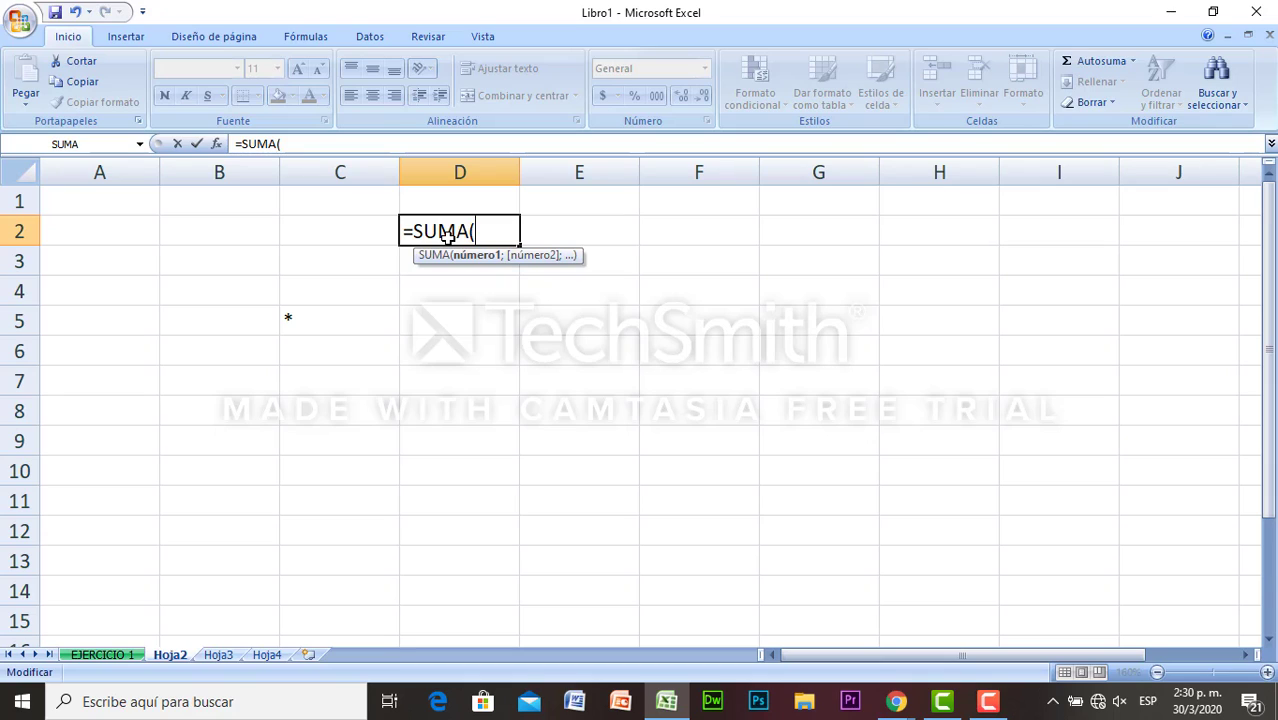
type("4;")
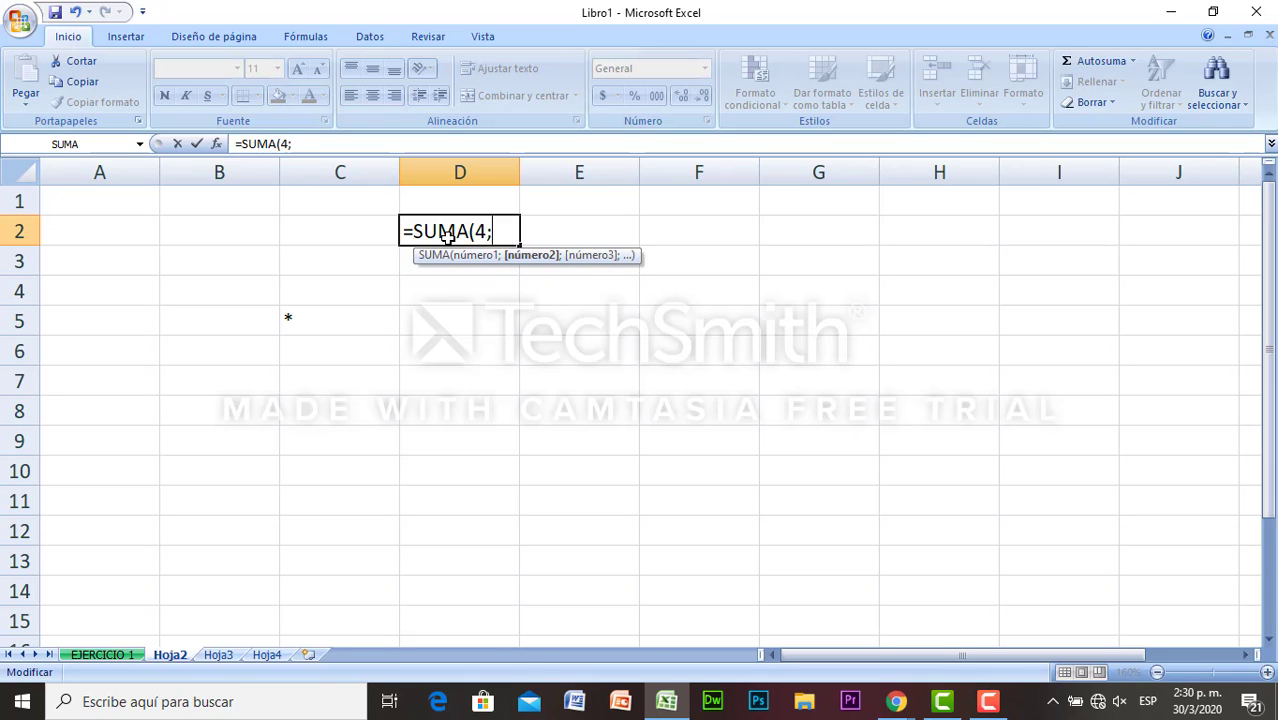
type("2)")
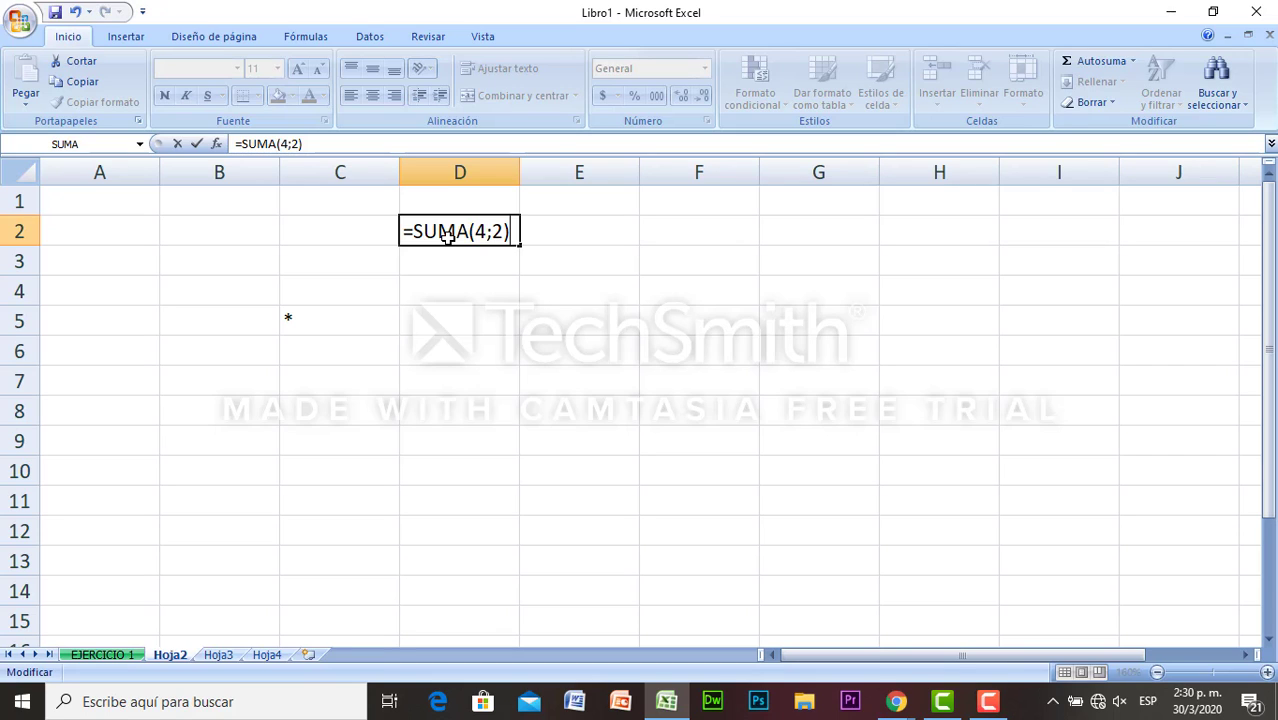
key("Return")
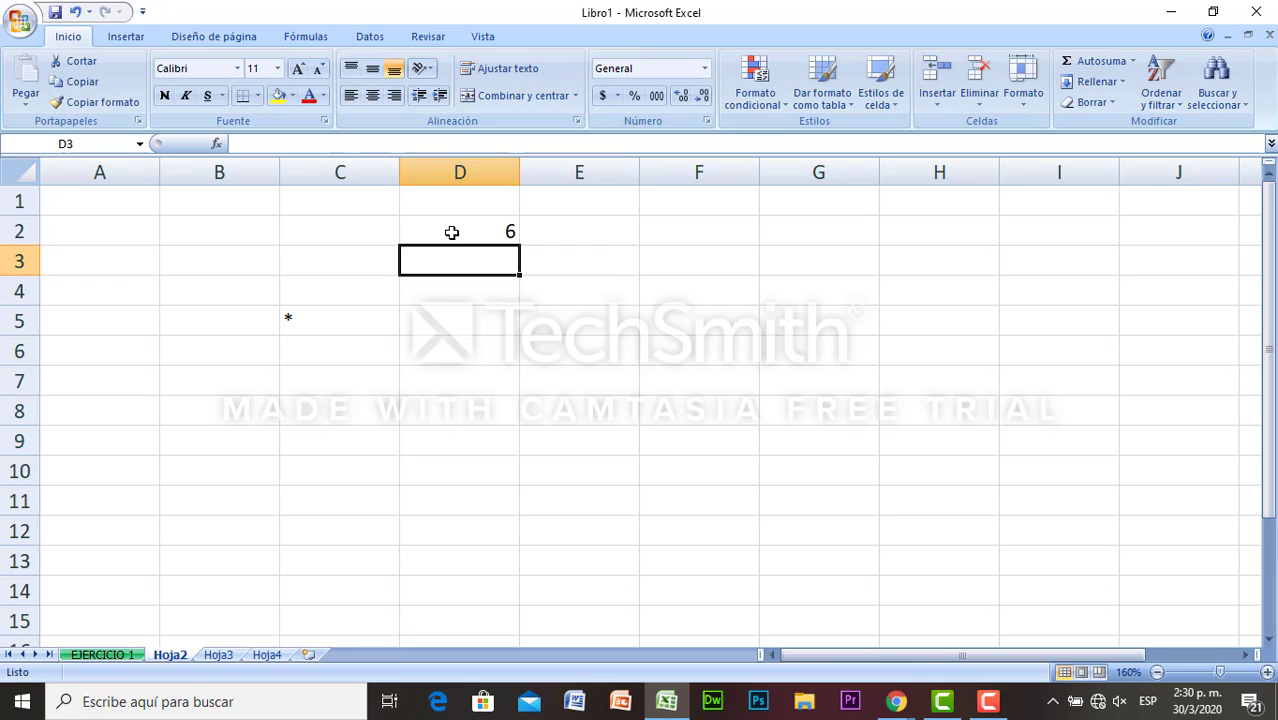
left_click(451, 232)
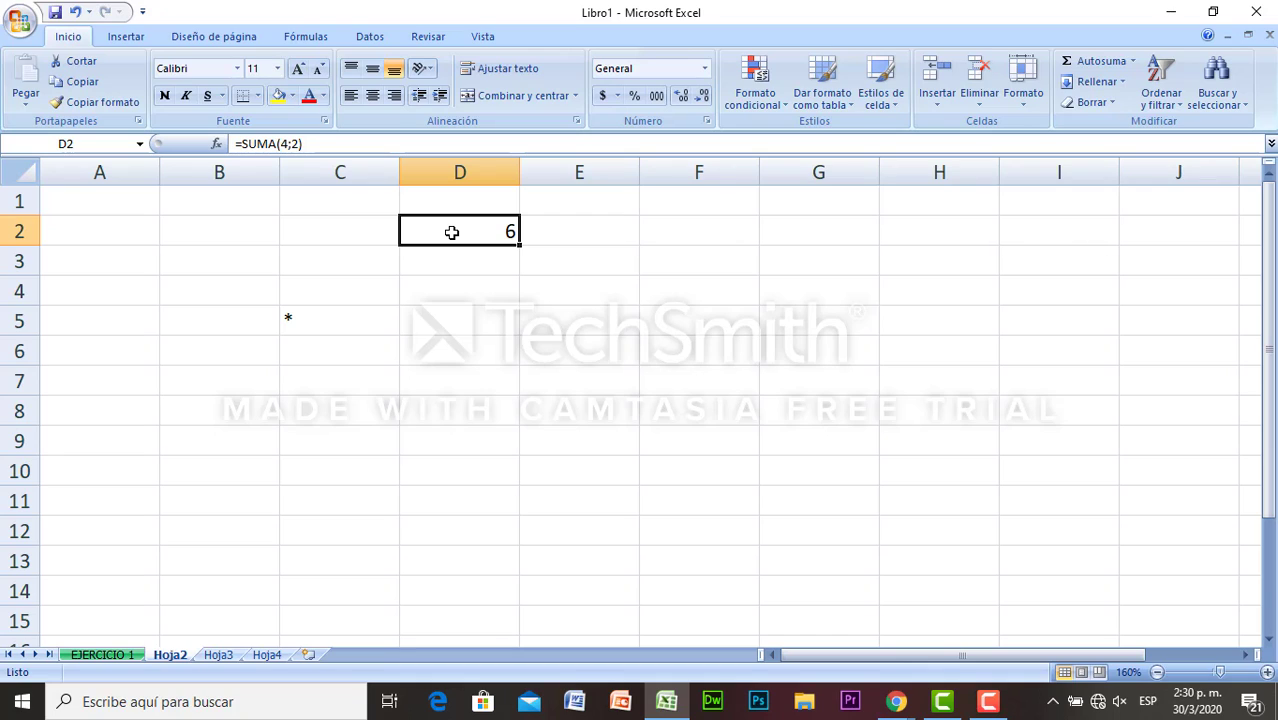
key("Delete")
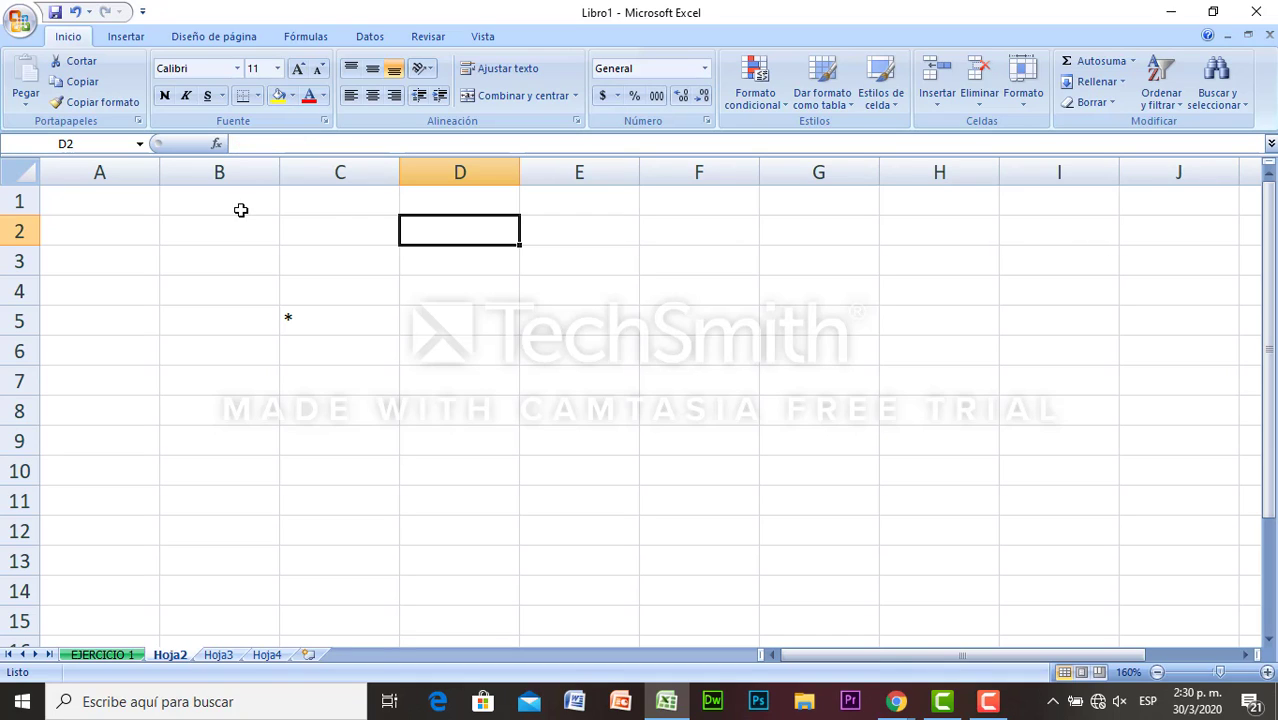
Enter the number 4 in cell A1 and the number 2 in cell A2
left_click(133, 203)
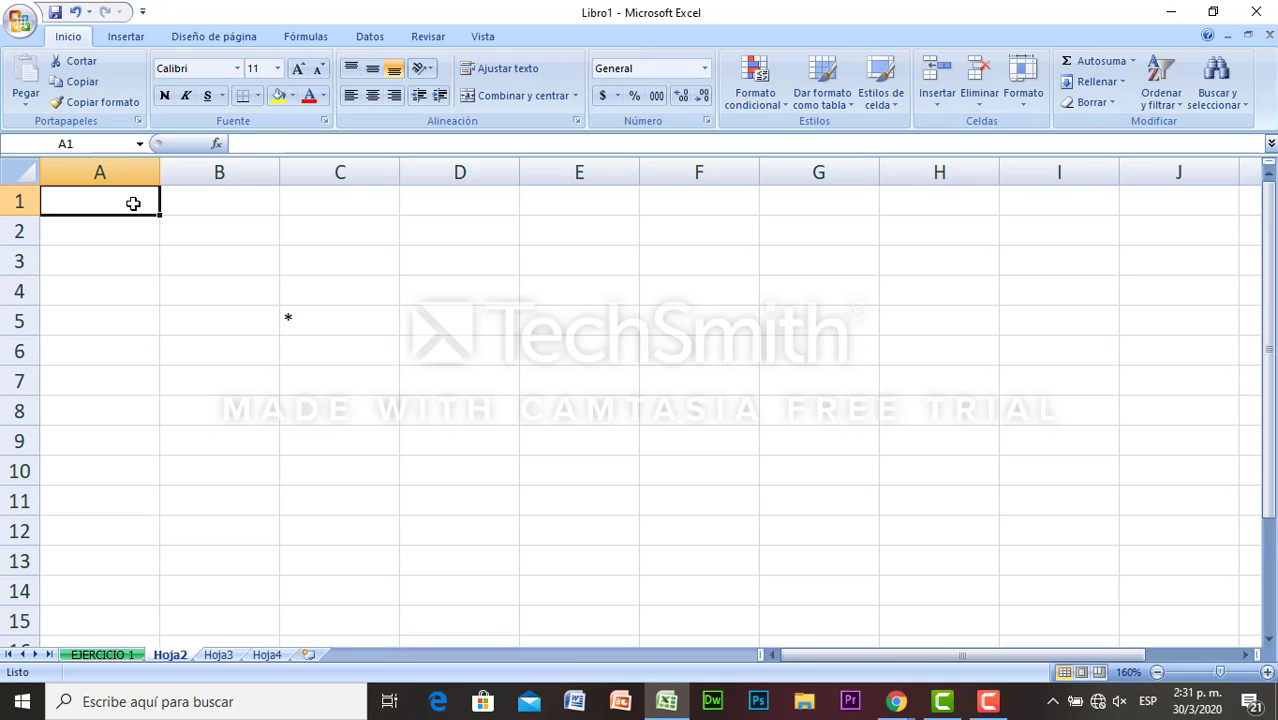
type("4")
key("Return")
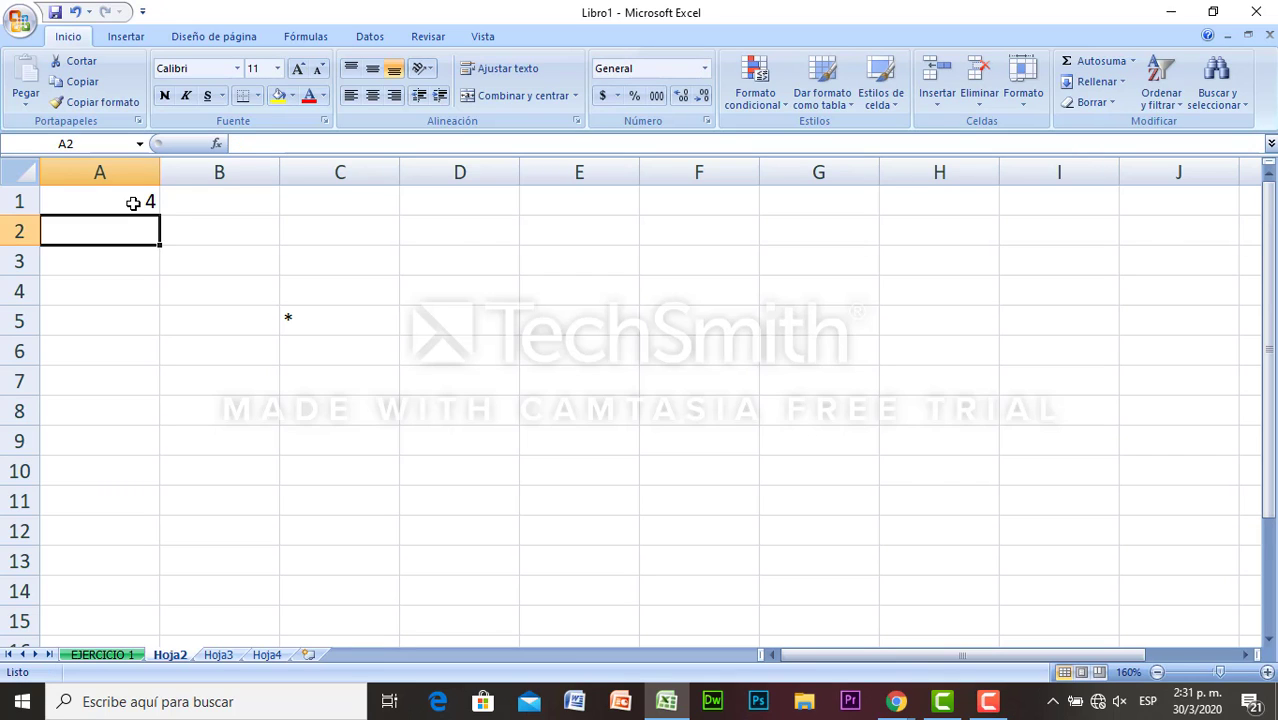
type("2")
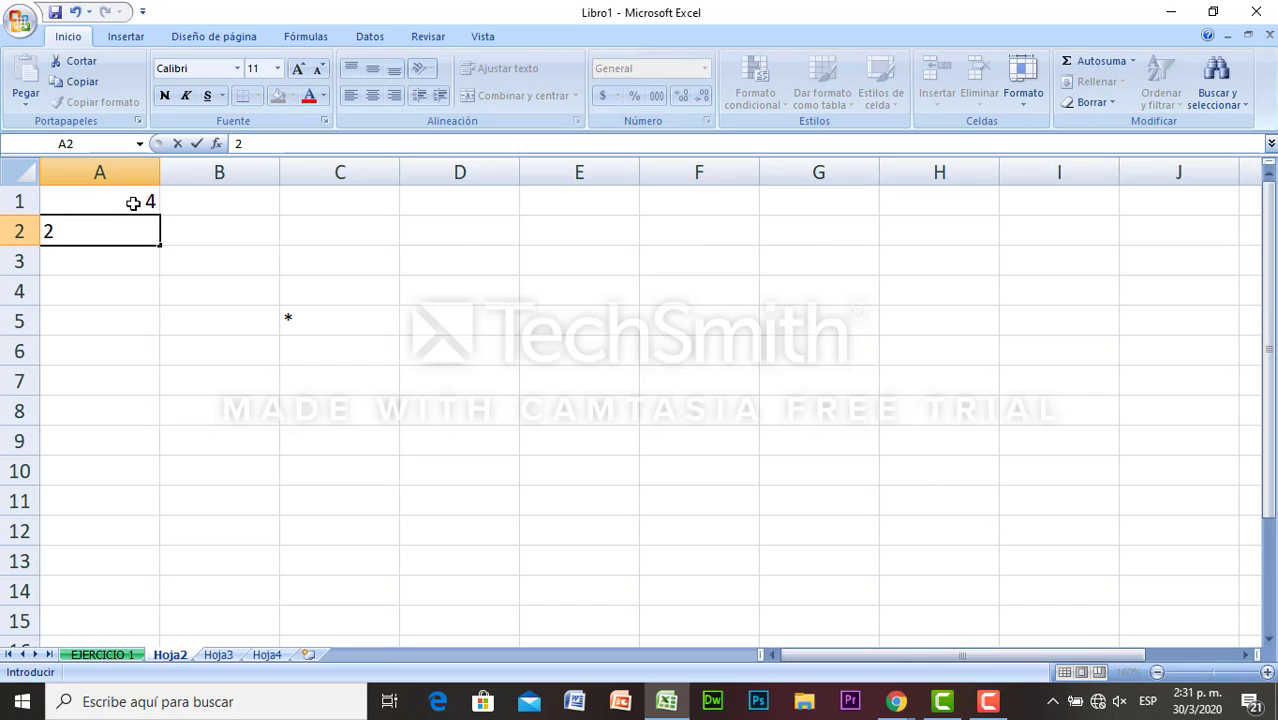
key("Return")
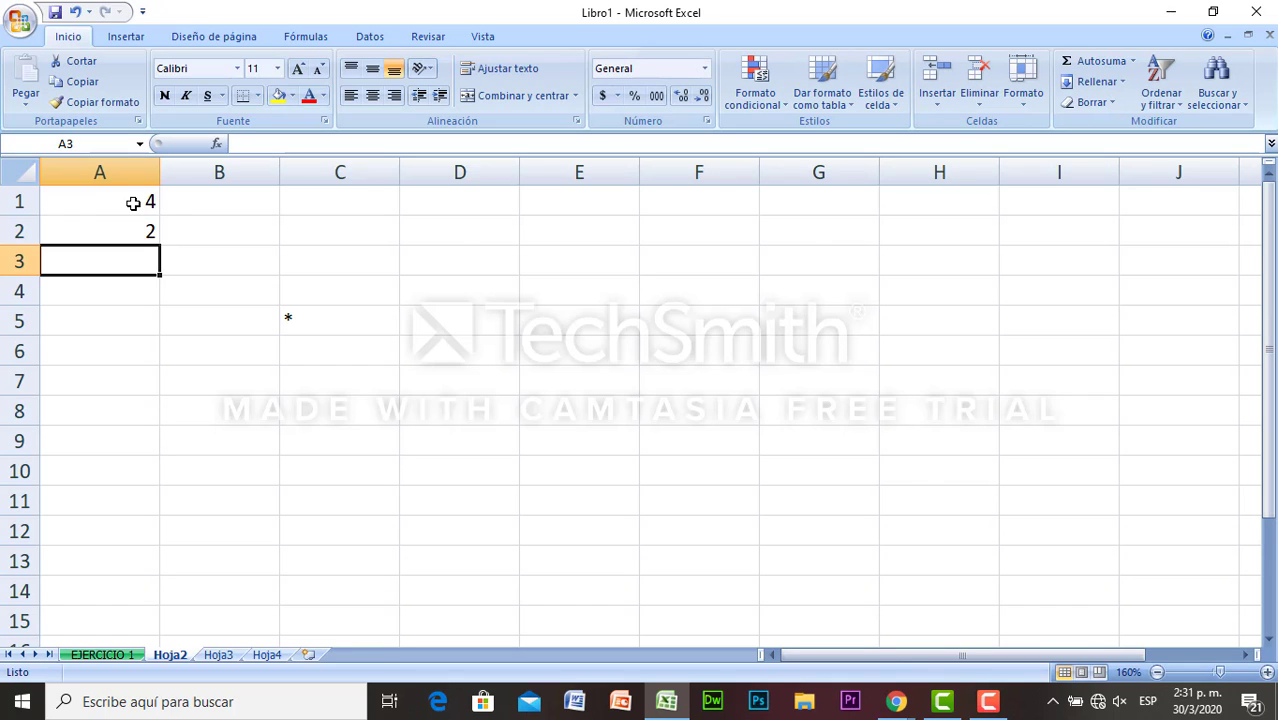
left_click(133, 203)
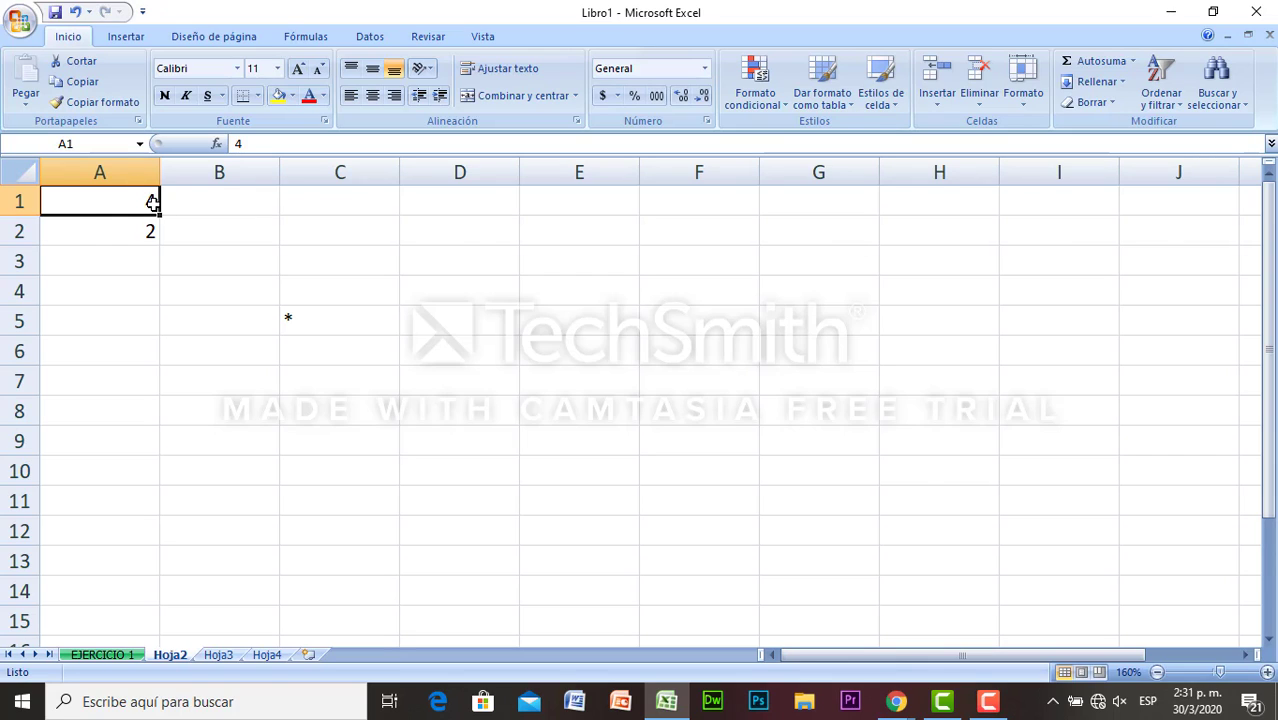
left_click(133, 237)
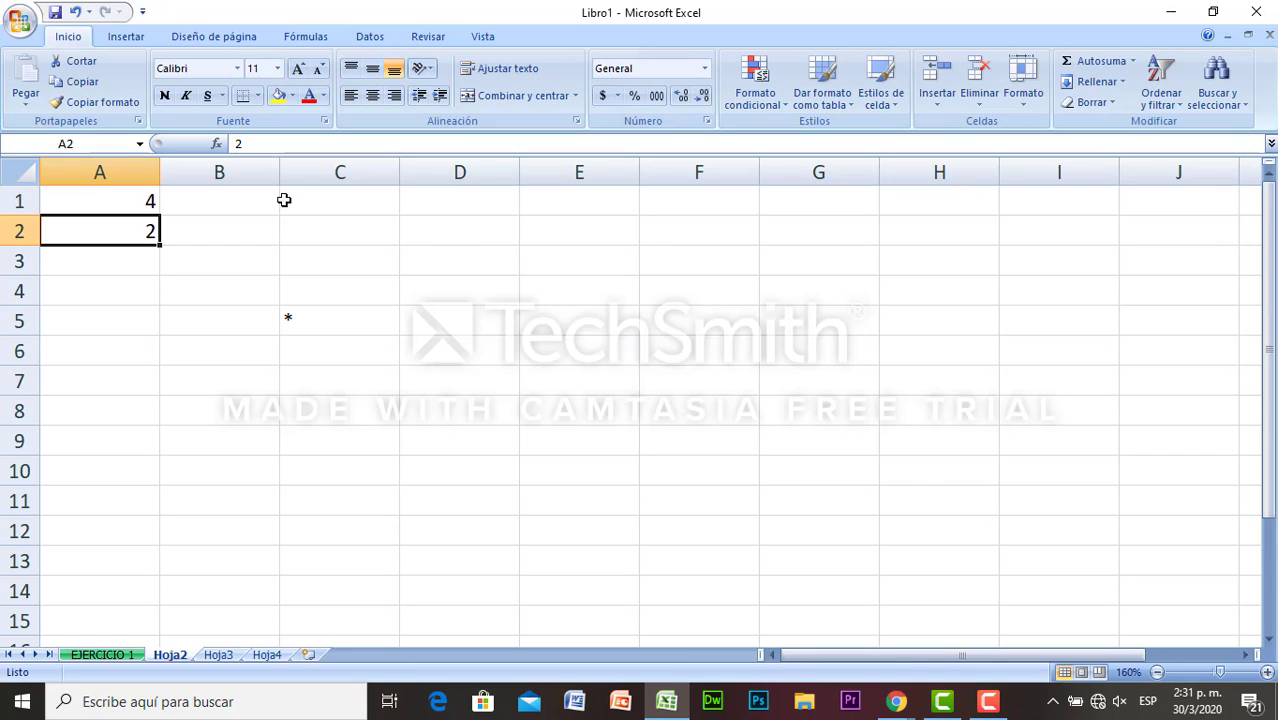
Enter the formula =SUMA(A1;A2) in cell D2, using references to the two number cells
left_click(429, 229)
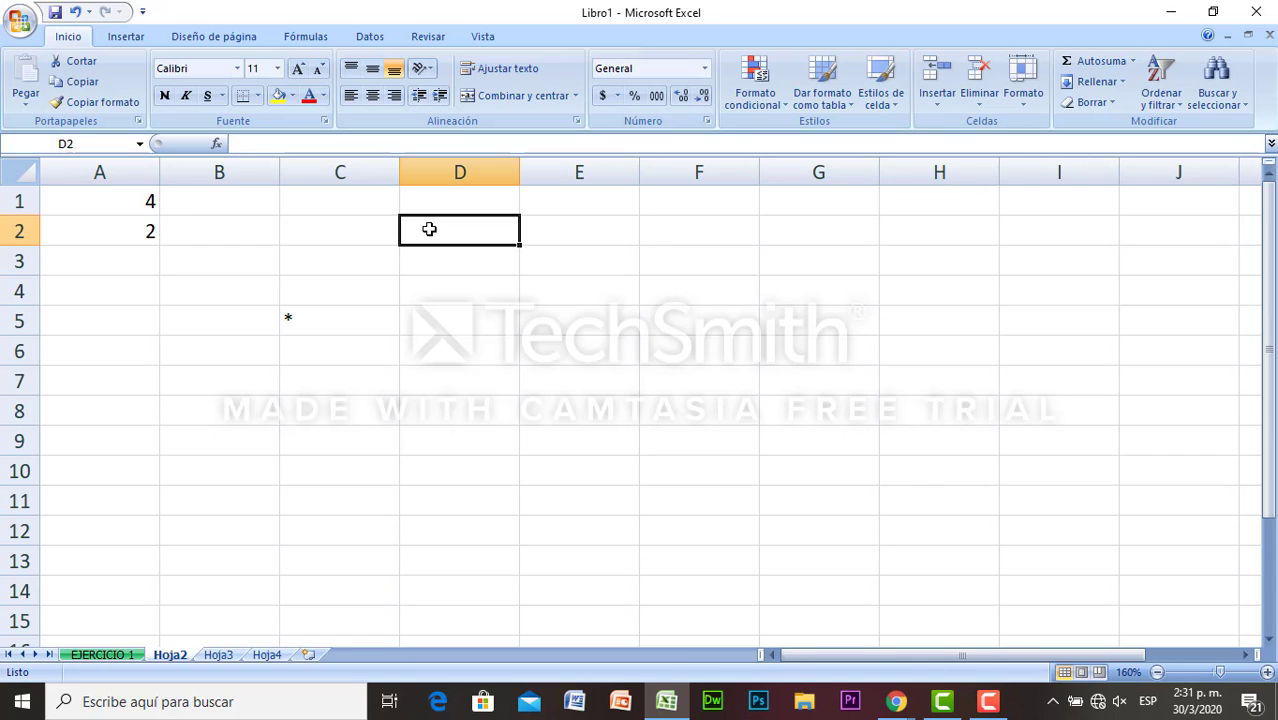
type("=")
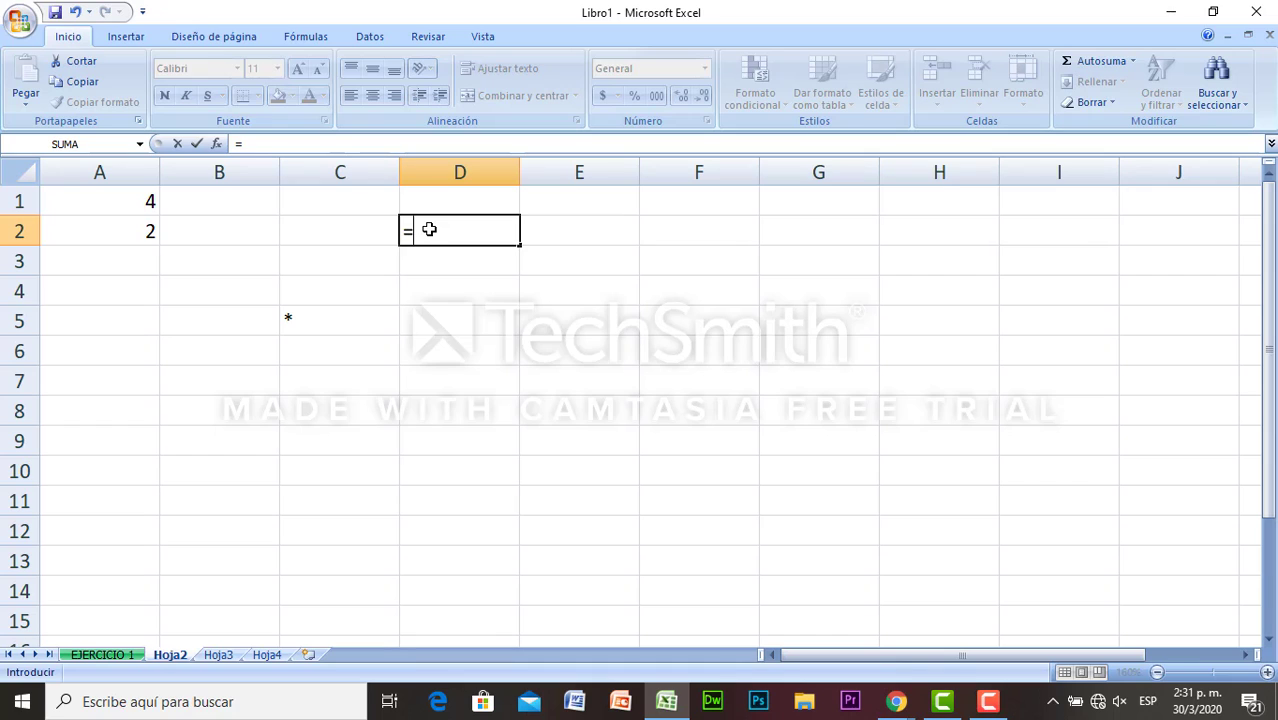
type("SUMA")
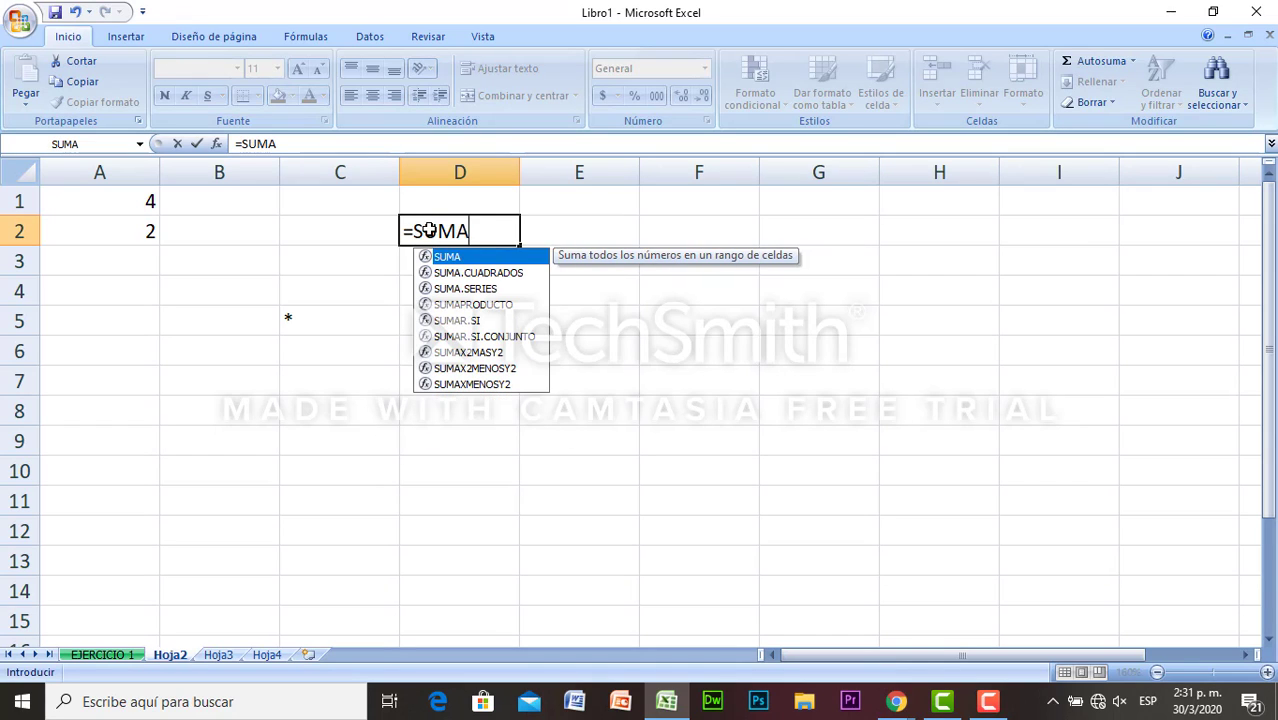
type("(")
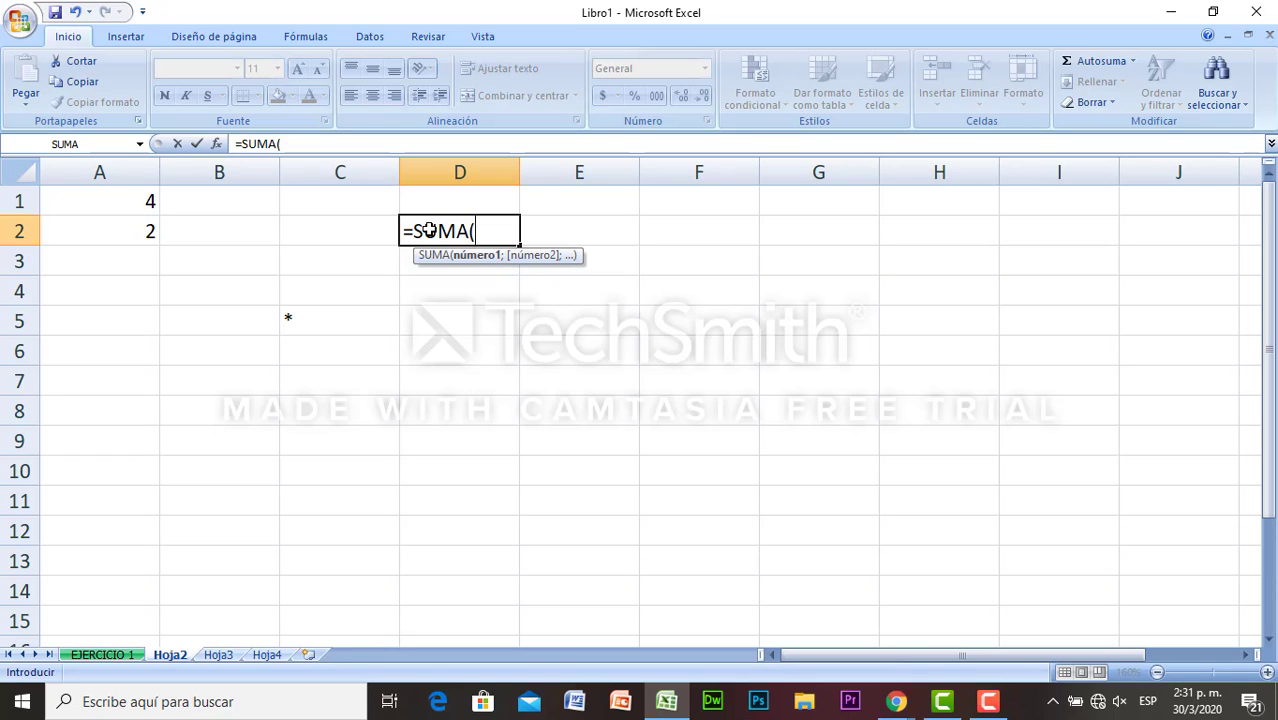
left_click(120, 203)
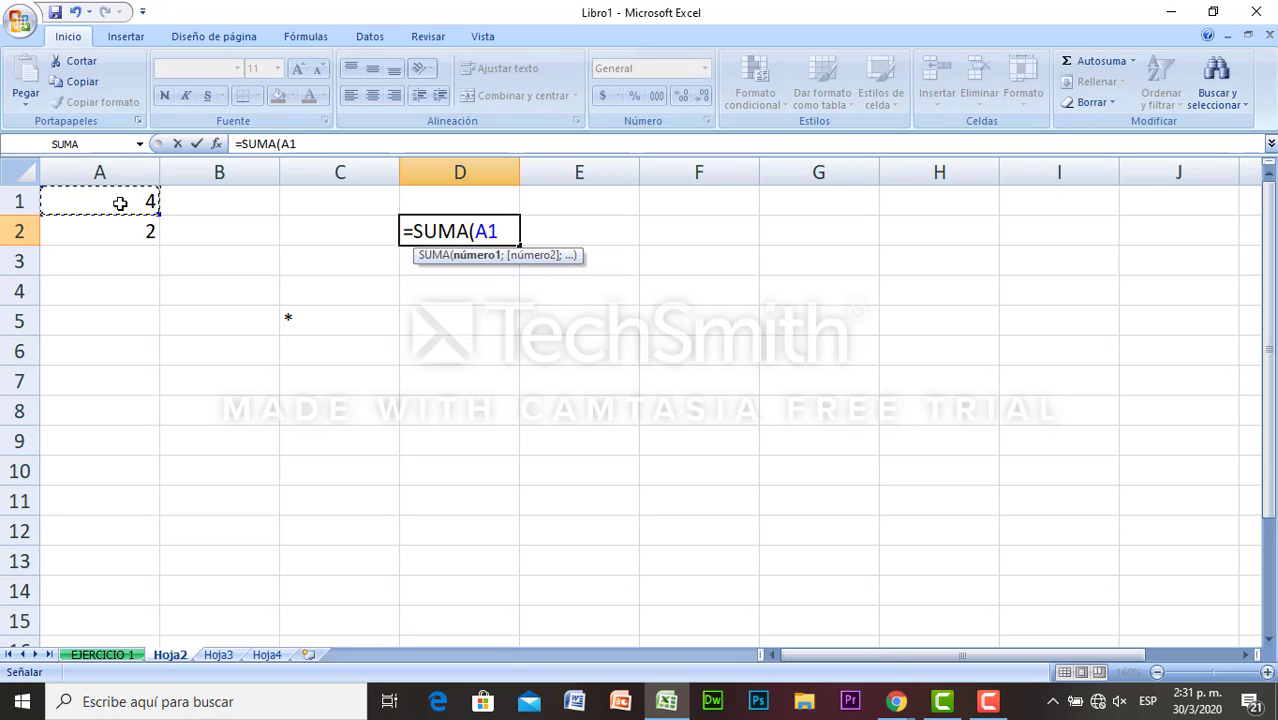
type(";")
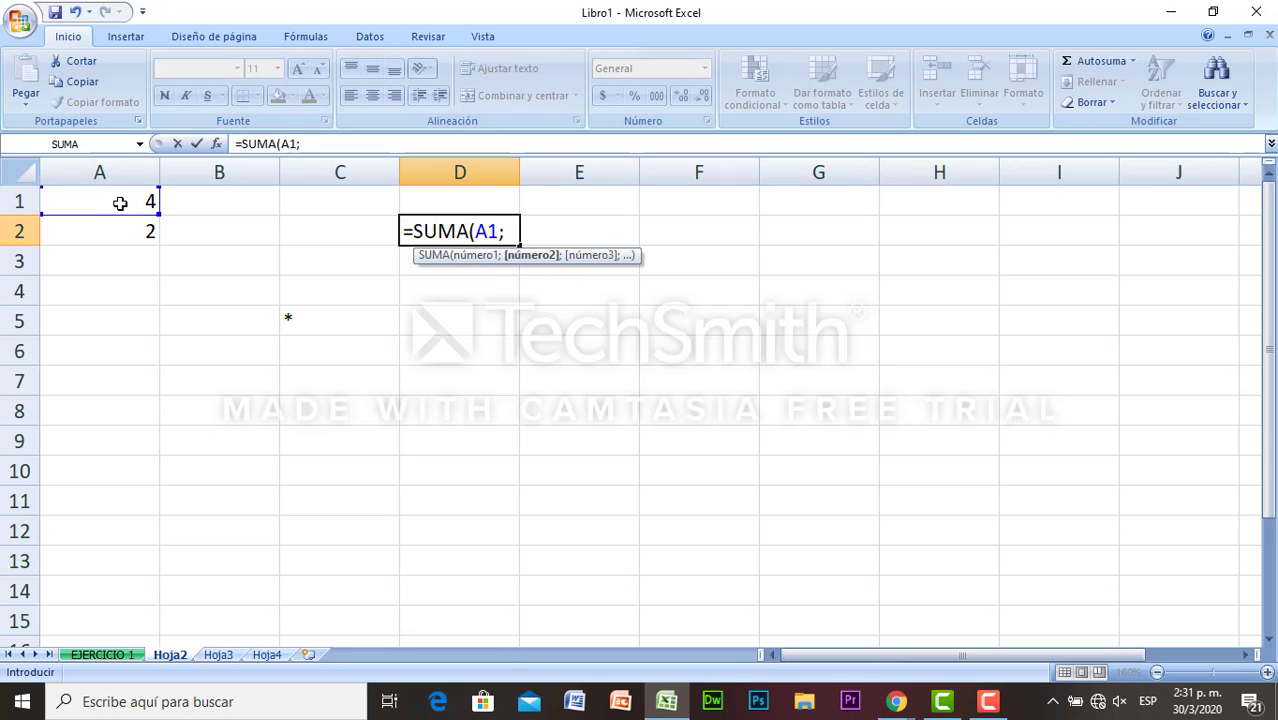
left_click(130, 230)
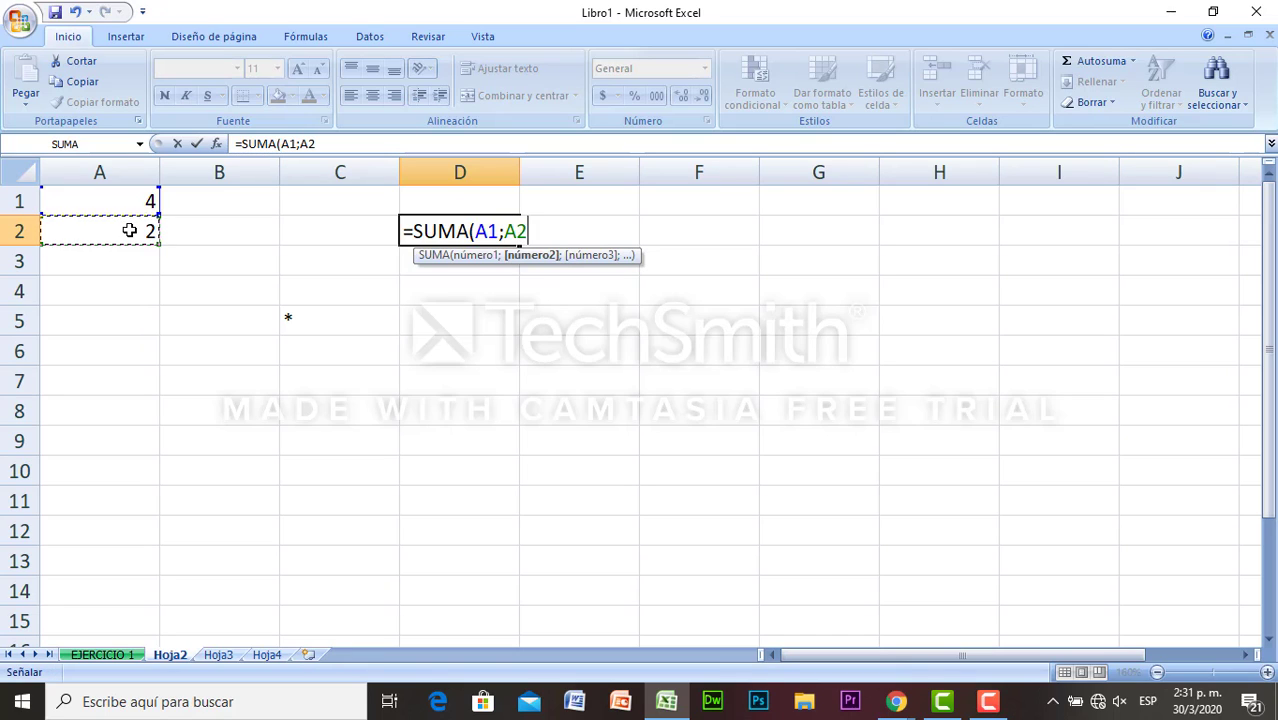
type(")")
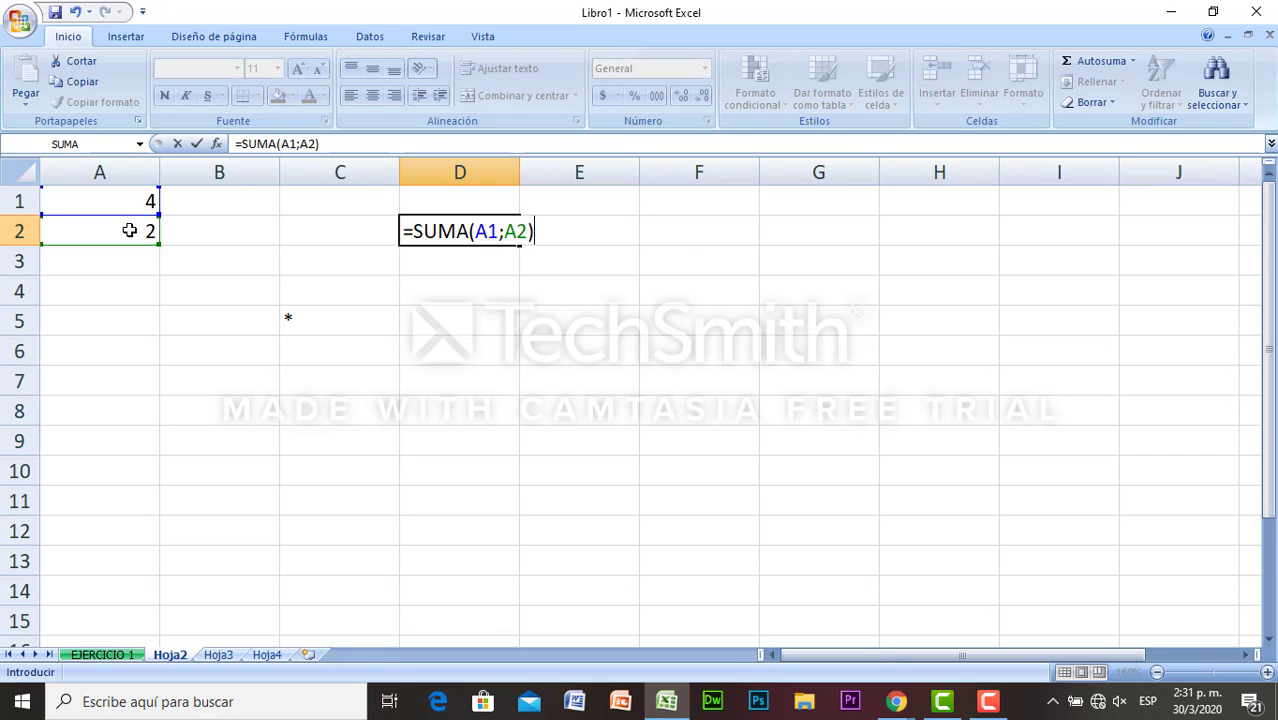
key("Return")
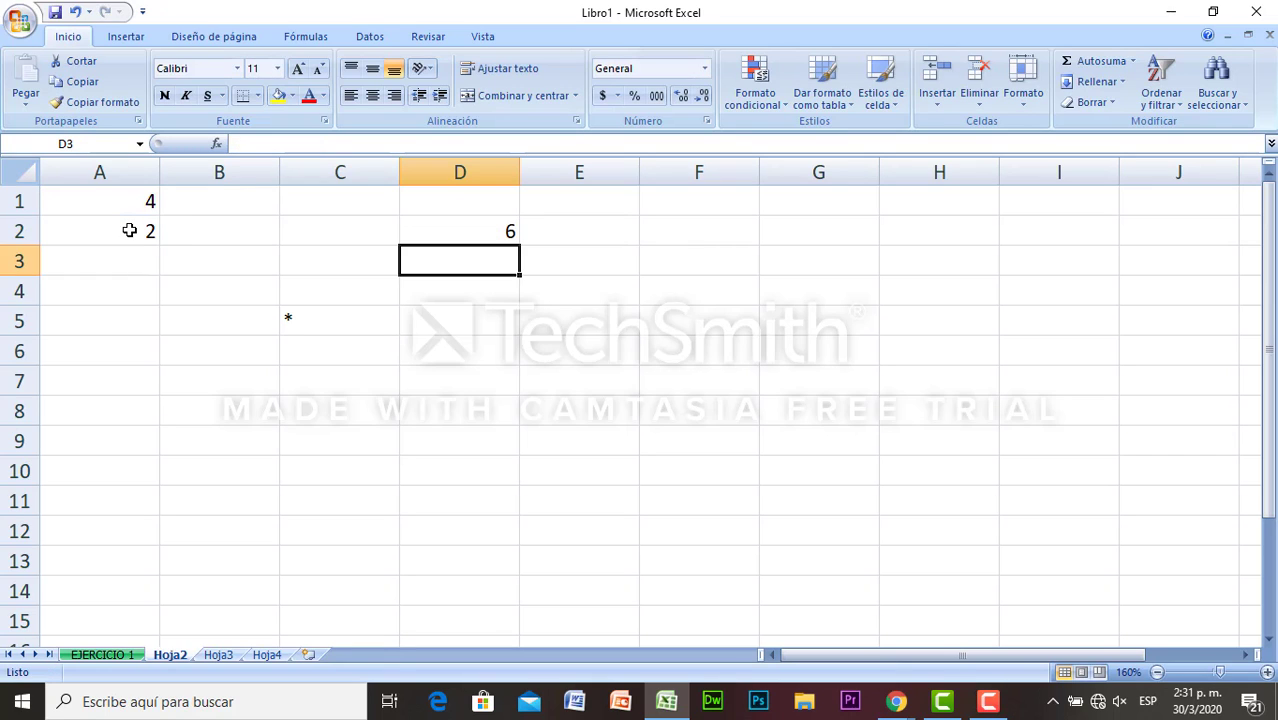
Examine the SUMA formula in cell D2 and its two cell references, leaving it as it is
double_click(427, 232)
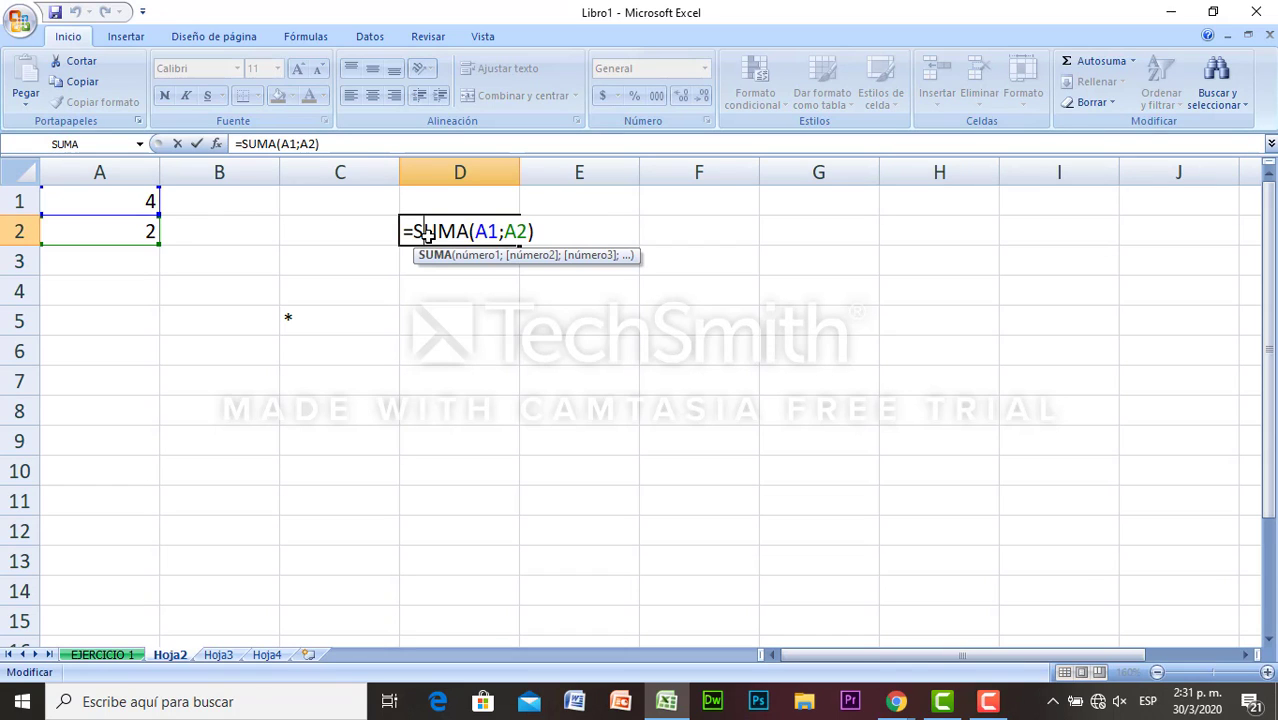
left_click(529, 229)
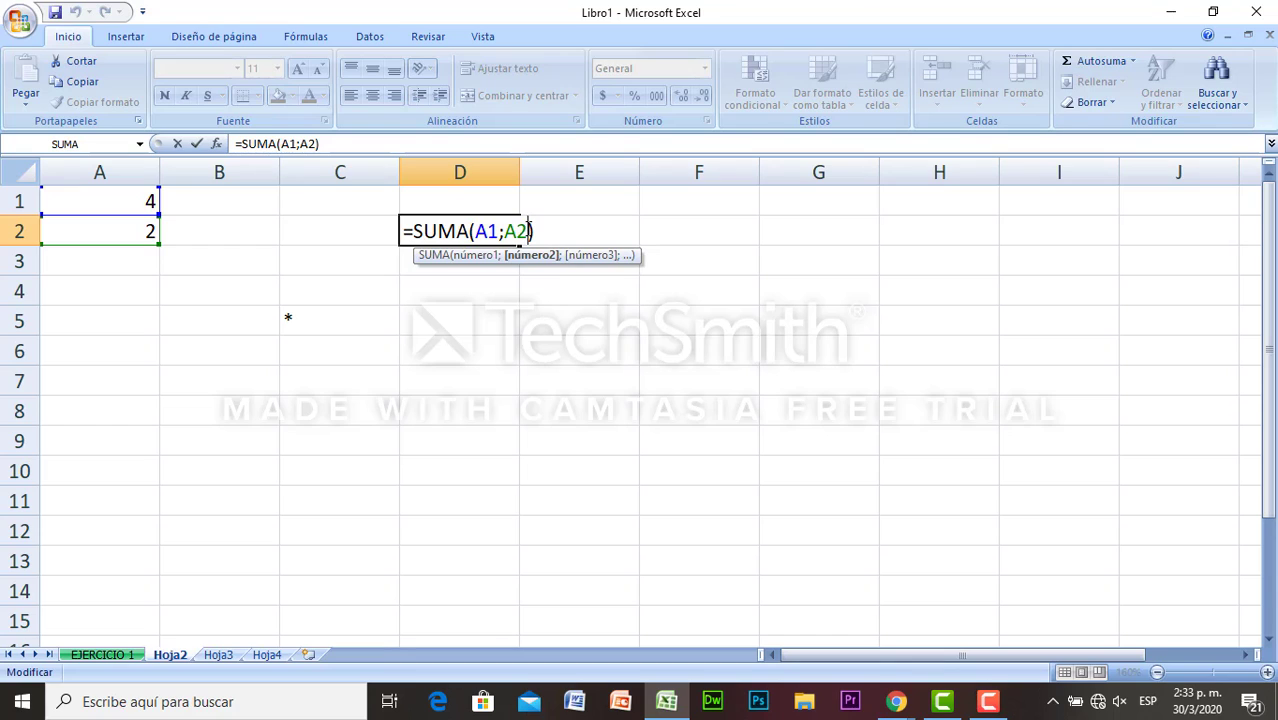
key("Return")
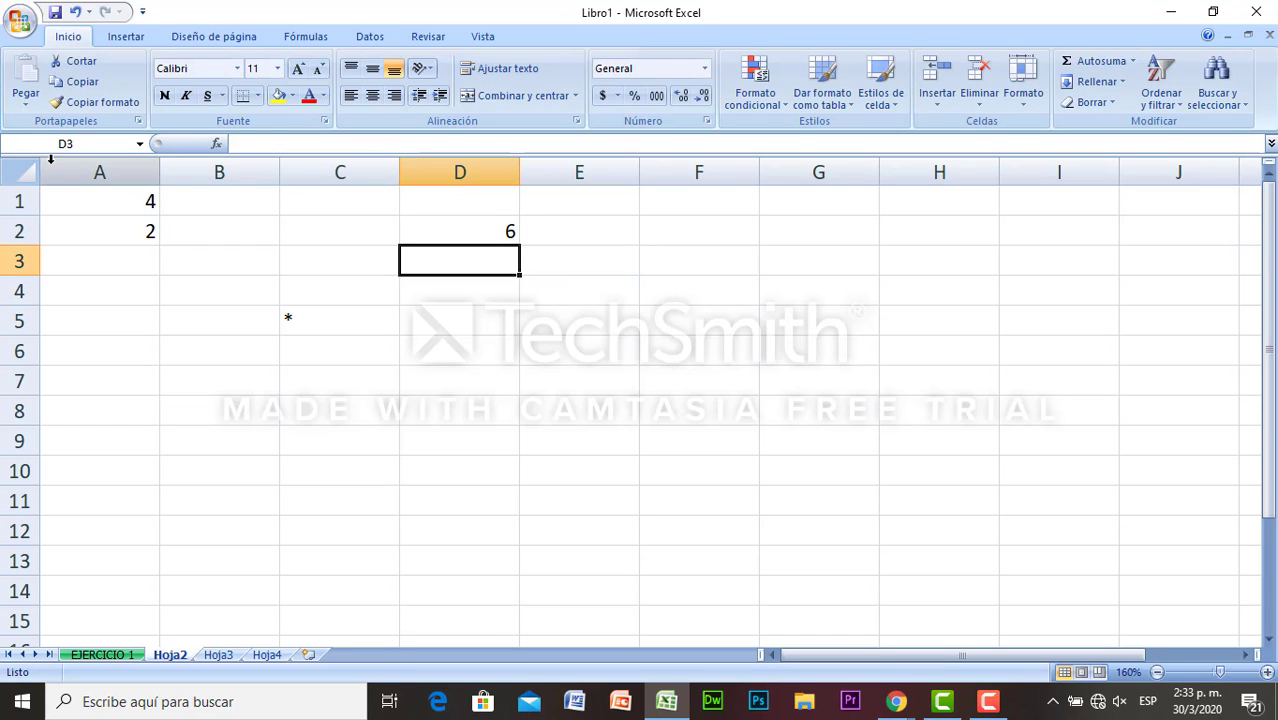
Change the number in cell A1 to 6
left_click(99, 205)
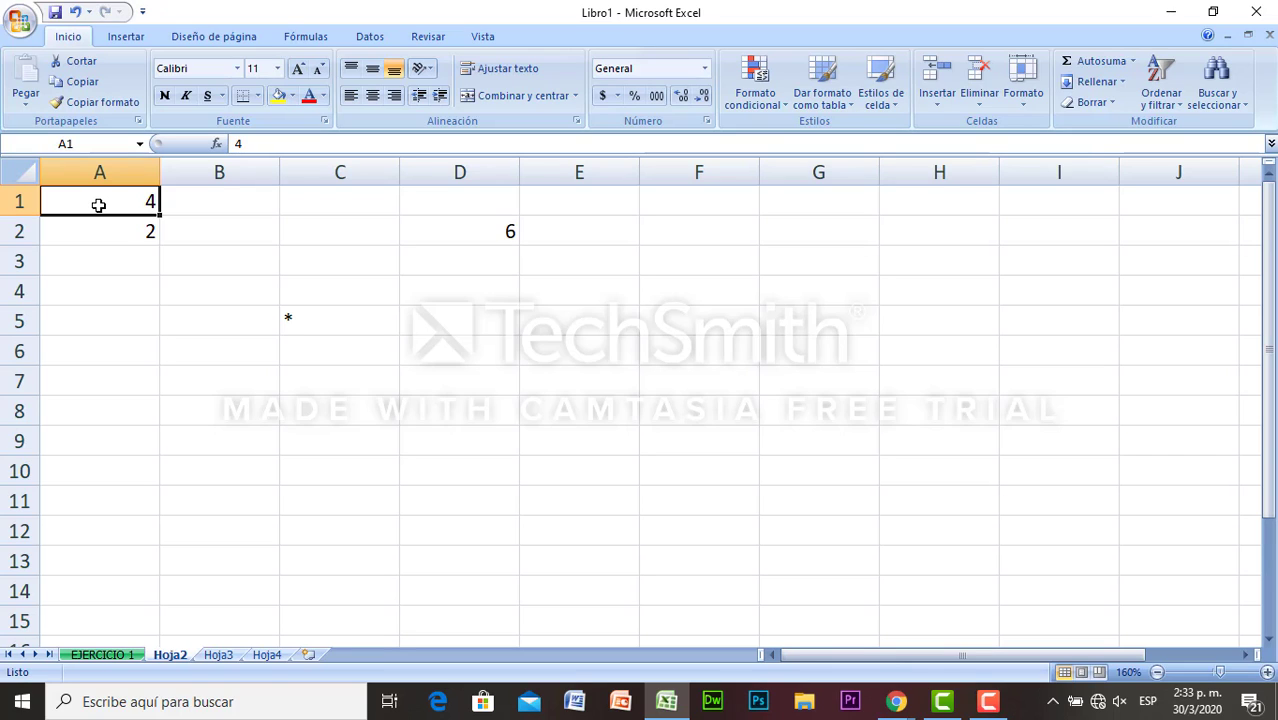
type("6")
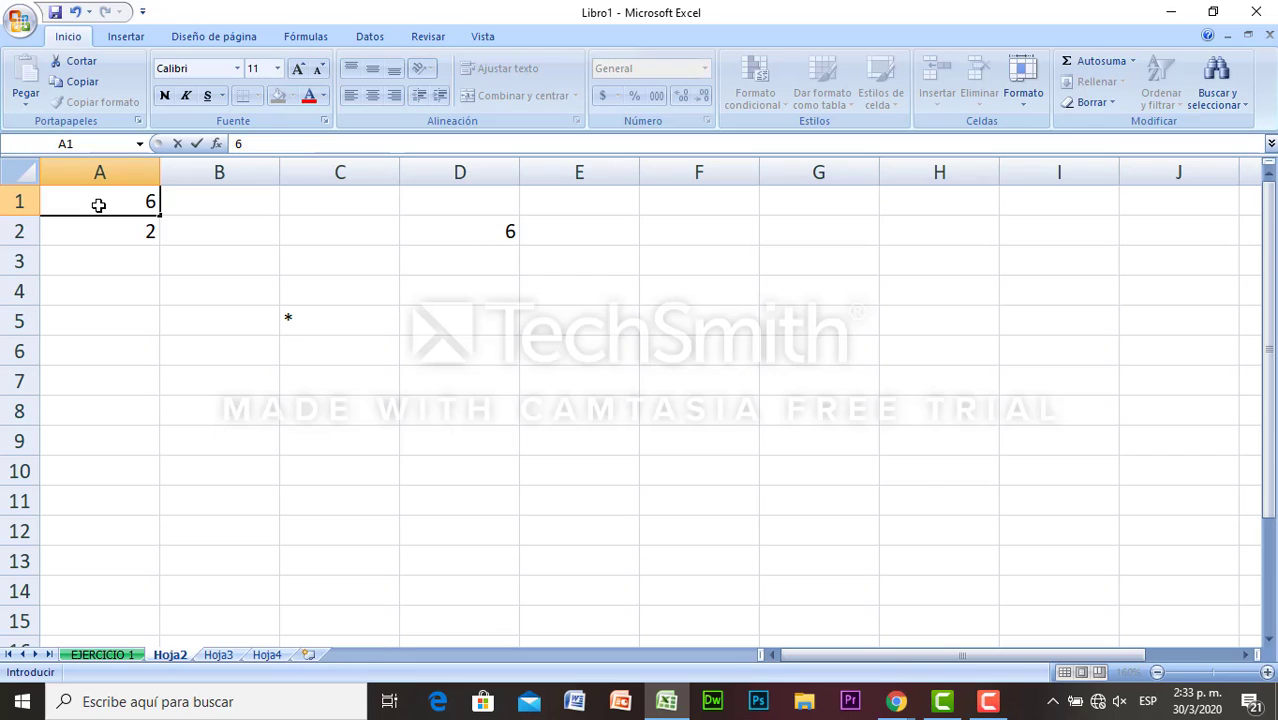
key("Return")
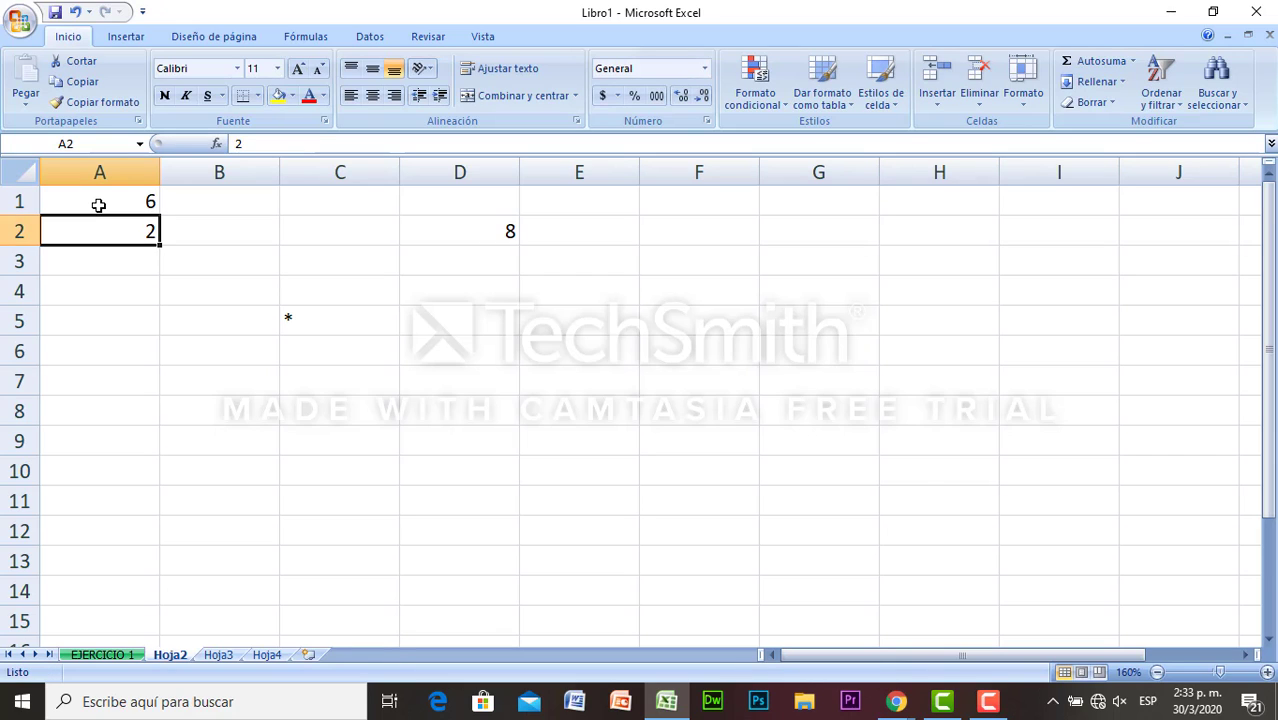
Check the sum in cell D2 and review the semicolon separating the formula's references
left_click(497, 228)
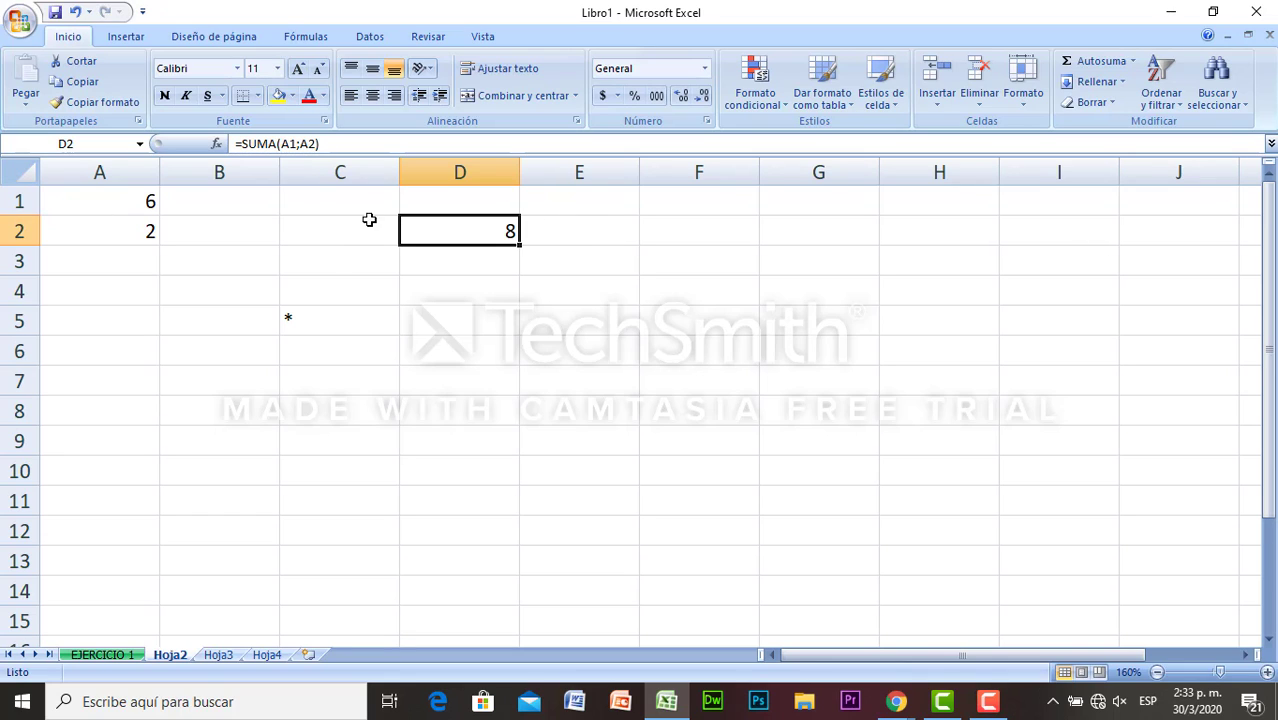
double_click(449, 227)
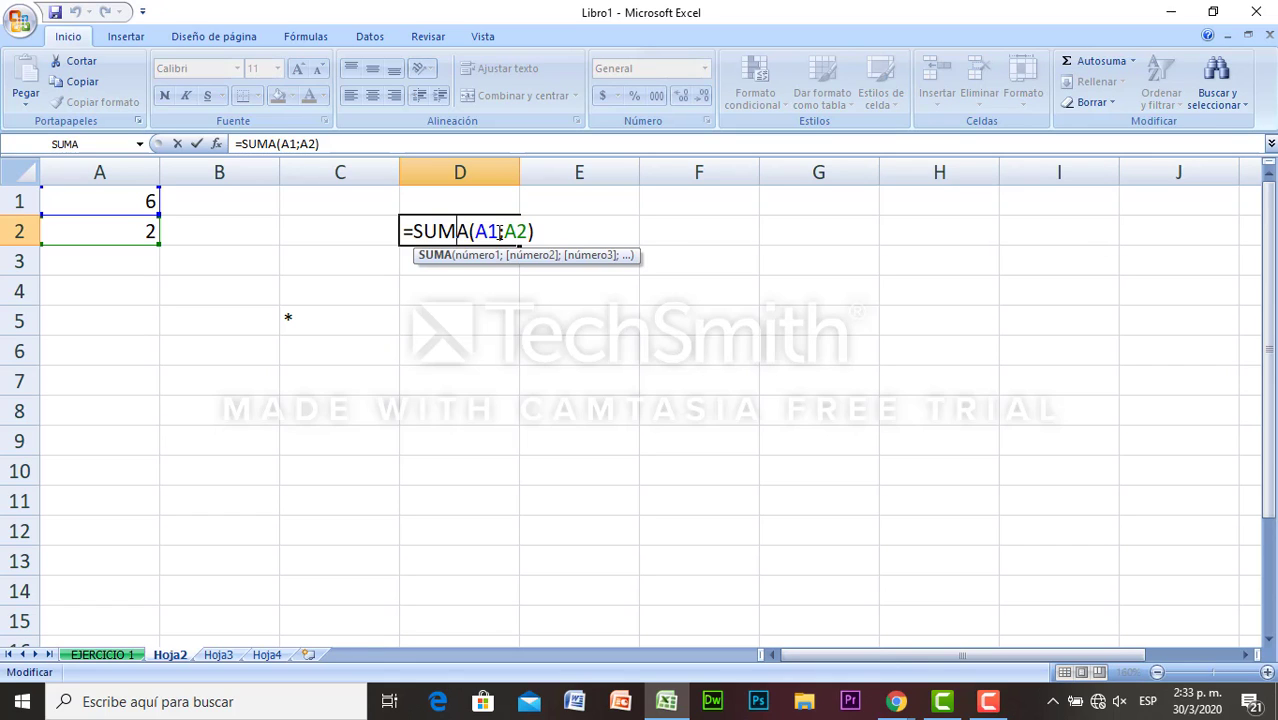
left_click(500, 232)
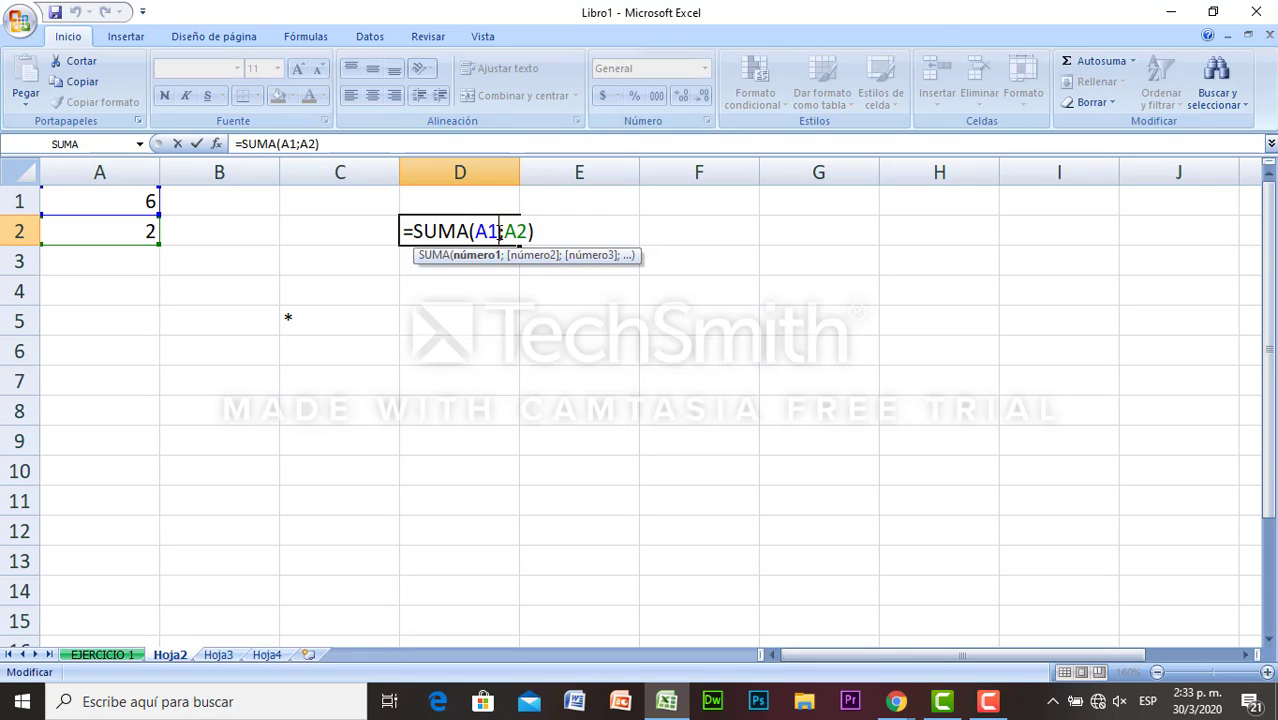
key("ctrl+Return")
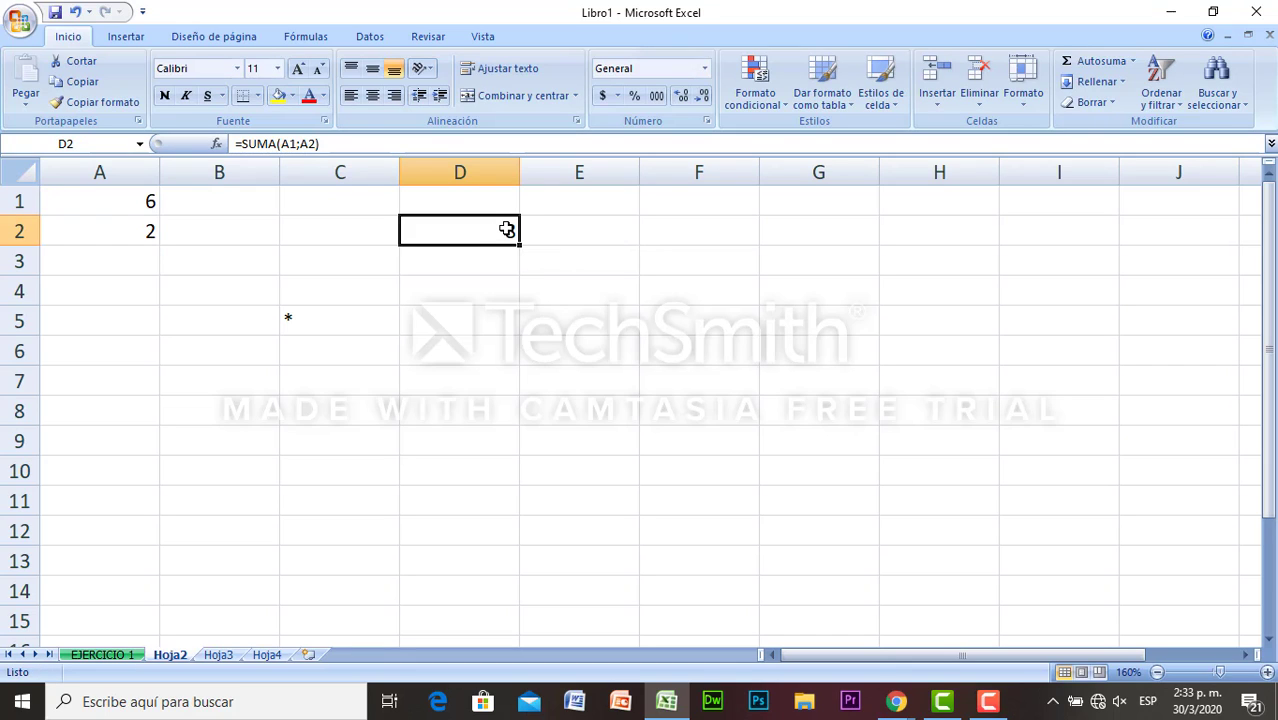
Replace the formula in cell D2 with the label SUMA and enter the label RESTA in D3
key("Delete")
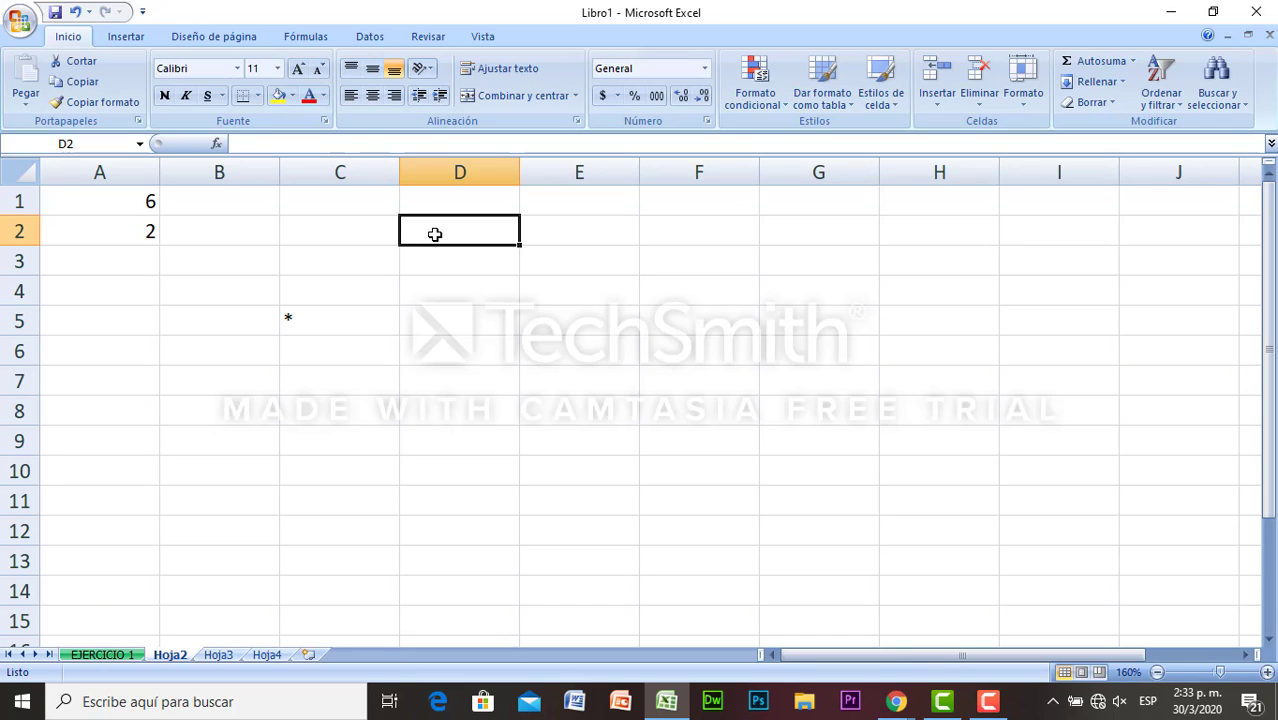
type("SUMA")
key("Return")
type("RE")
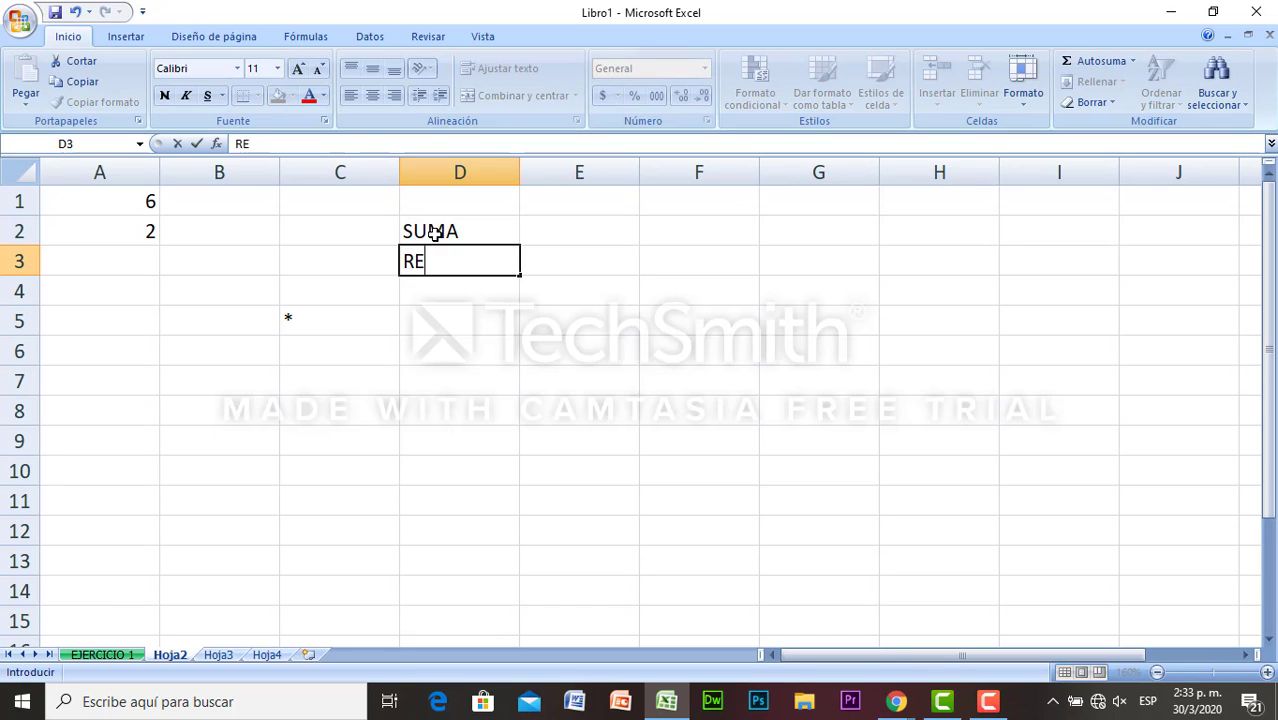
type("STA")
key("Return")
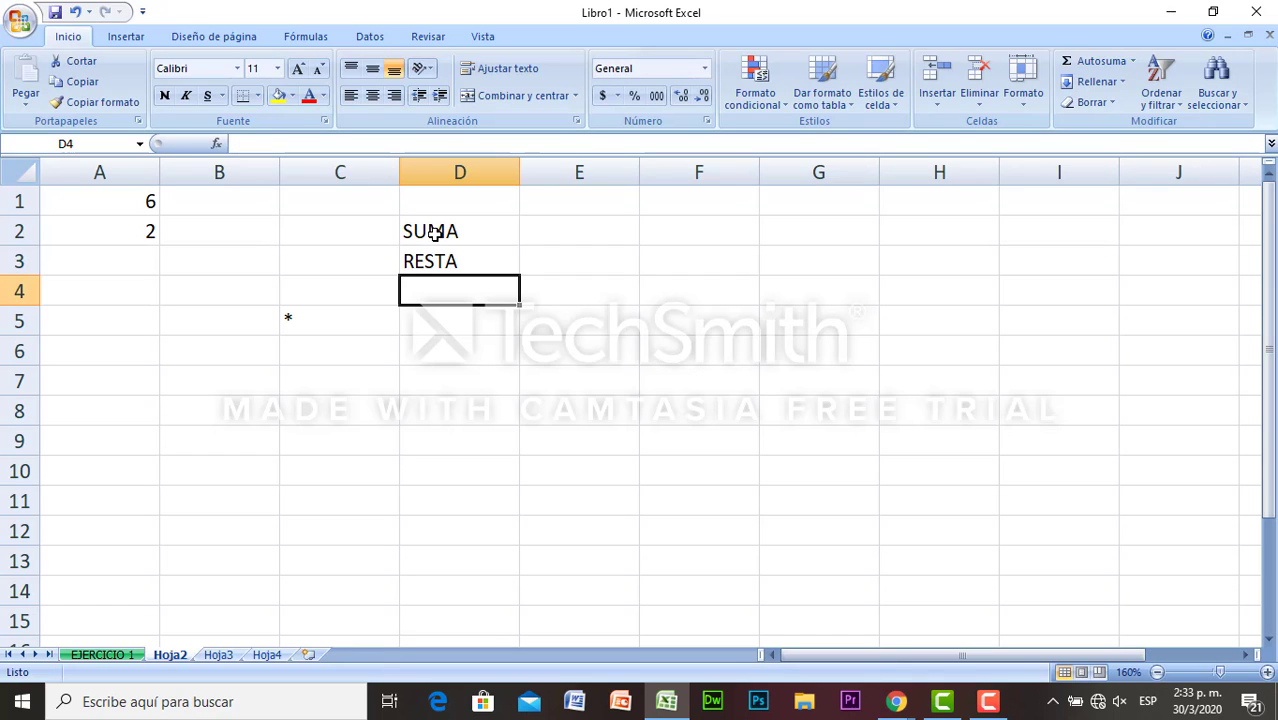
Enter the labels MULTIPLICACIÓN in cell D4 and DIVISIÓN in cell D5
type("MULTIPLIC")
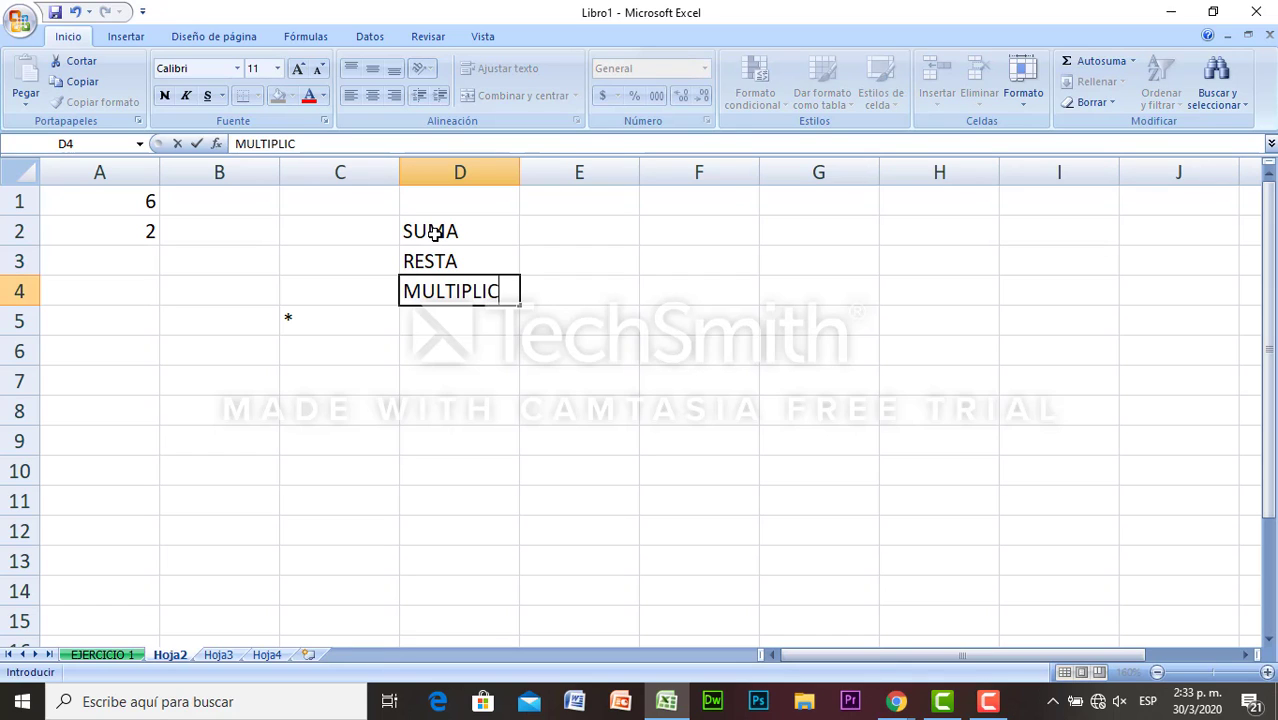
type("ACIÓN")
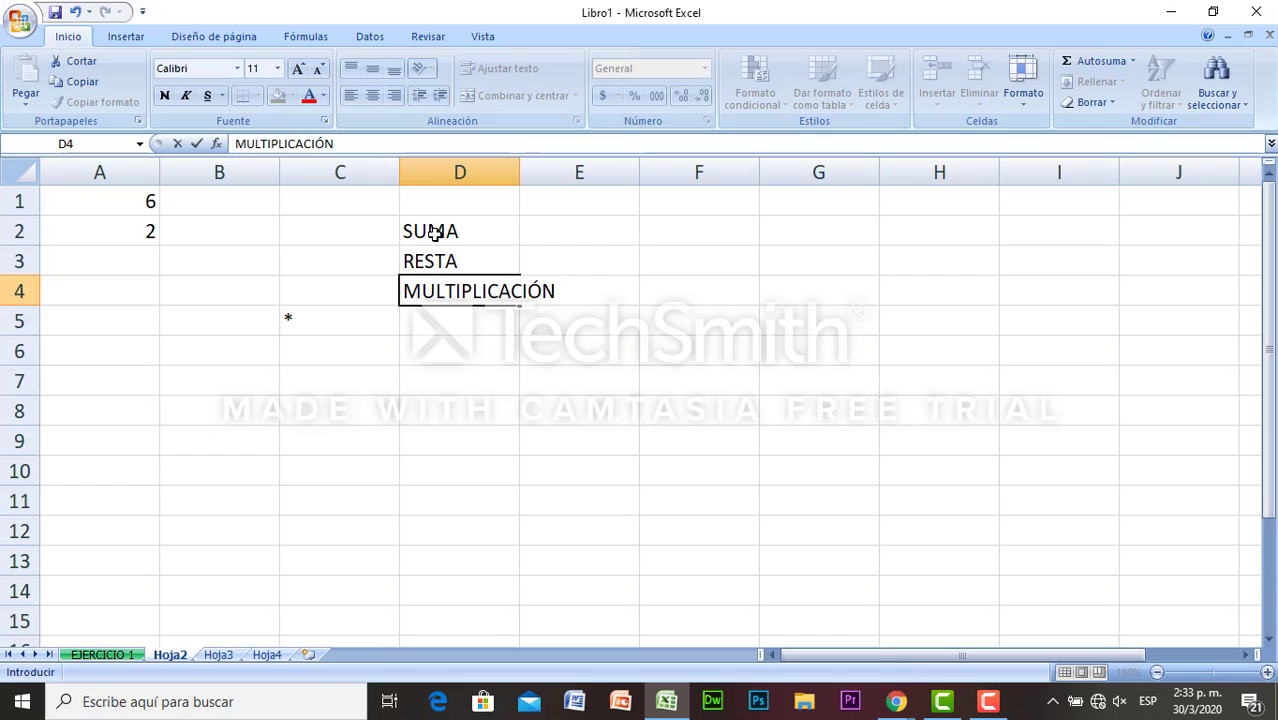
key("Return")
type("DIVIS")
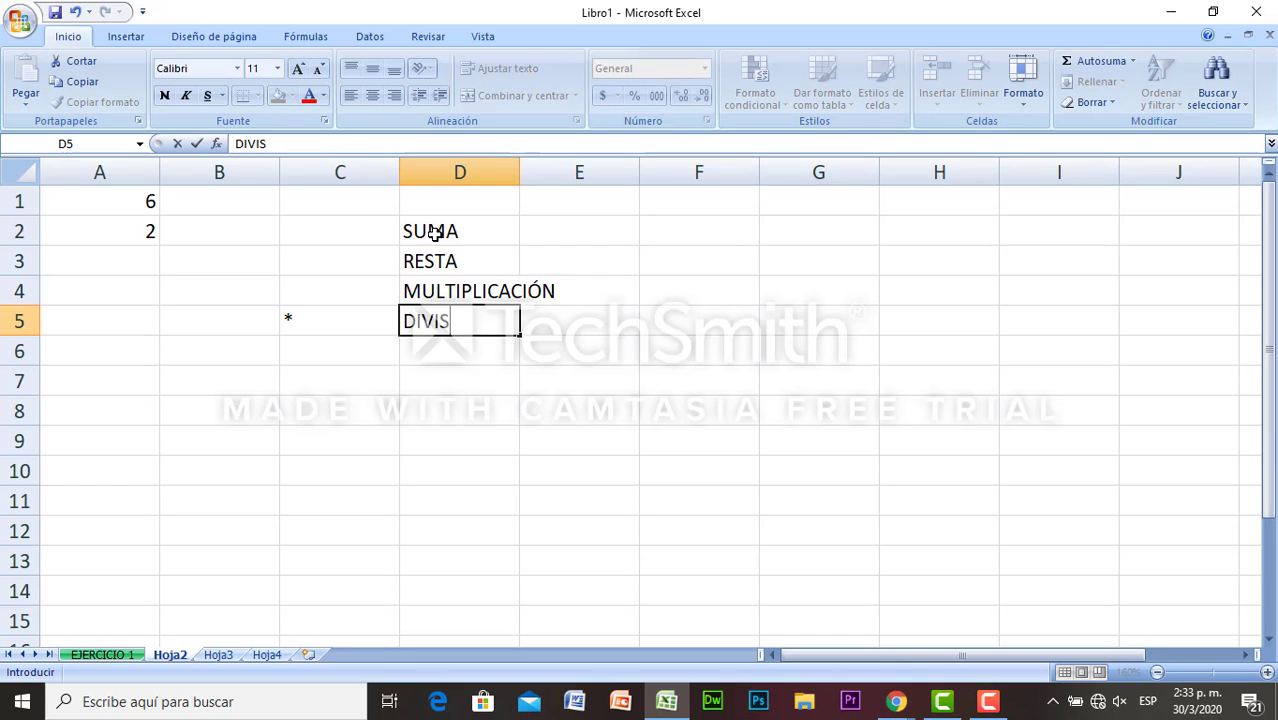
type("IÓN")
key("Return")
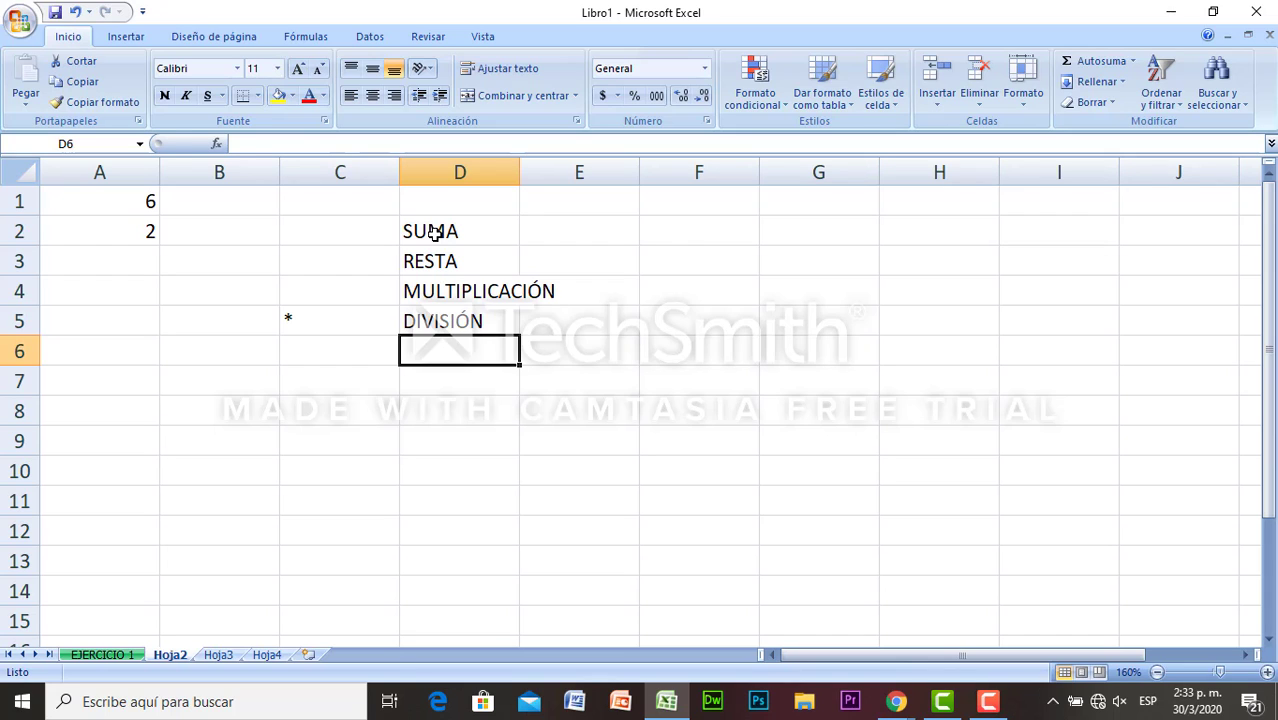
Enter the labels PROMEDIO in cell D6 and PORCENTAJE in cell D7
type("PROMEDIO")
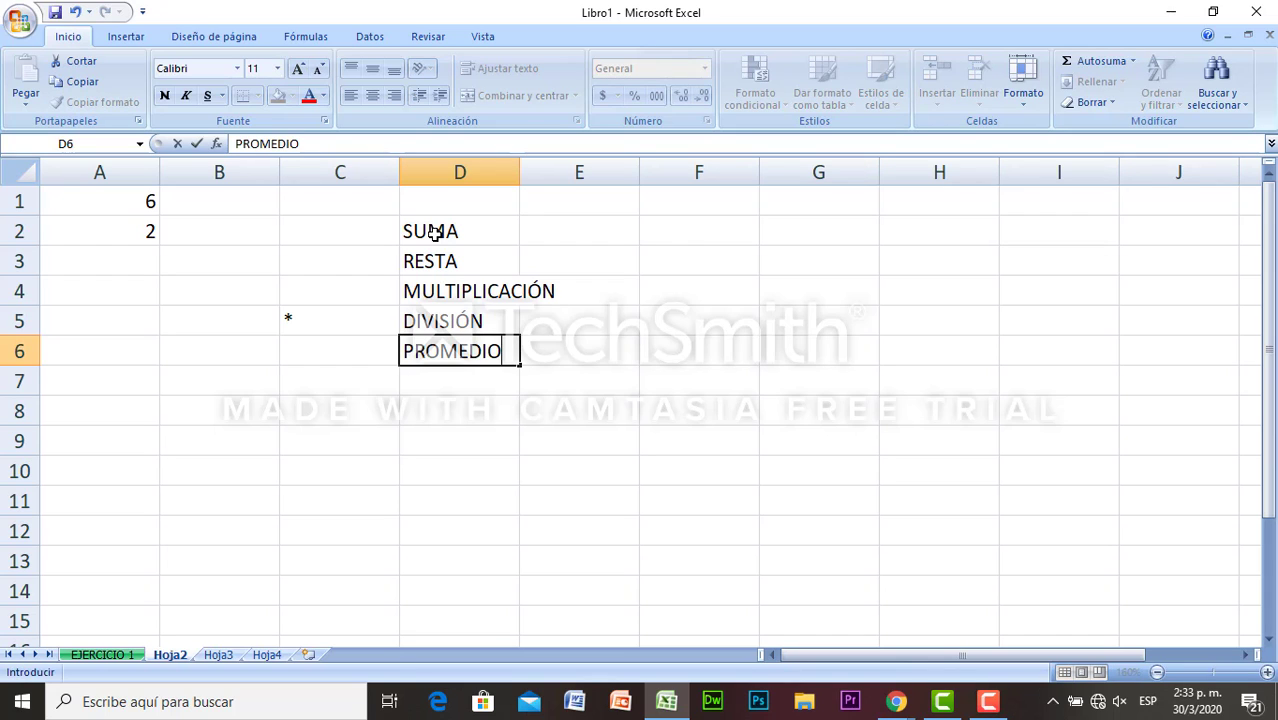
key("Return")
type("PORCEN")
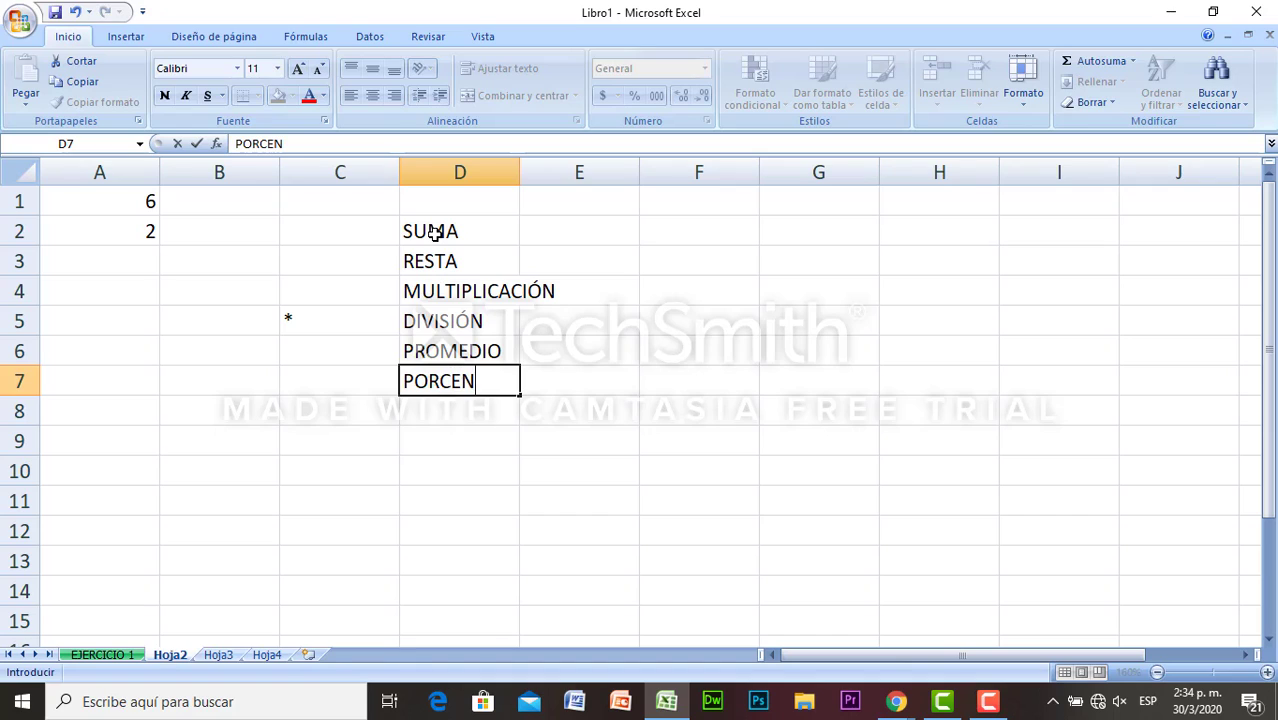
type("TAJE")
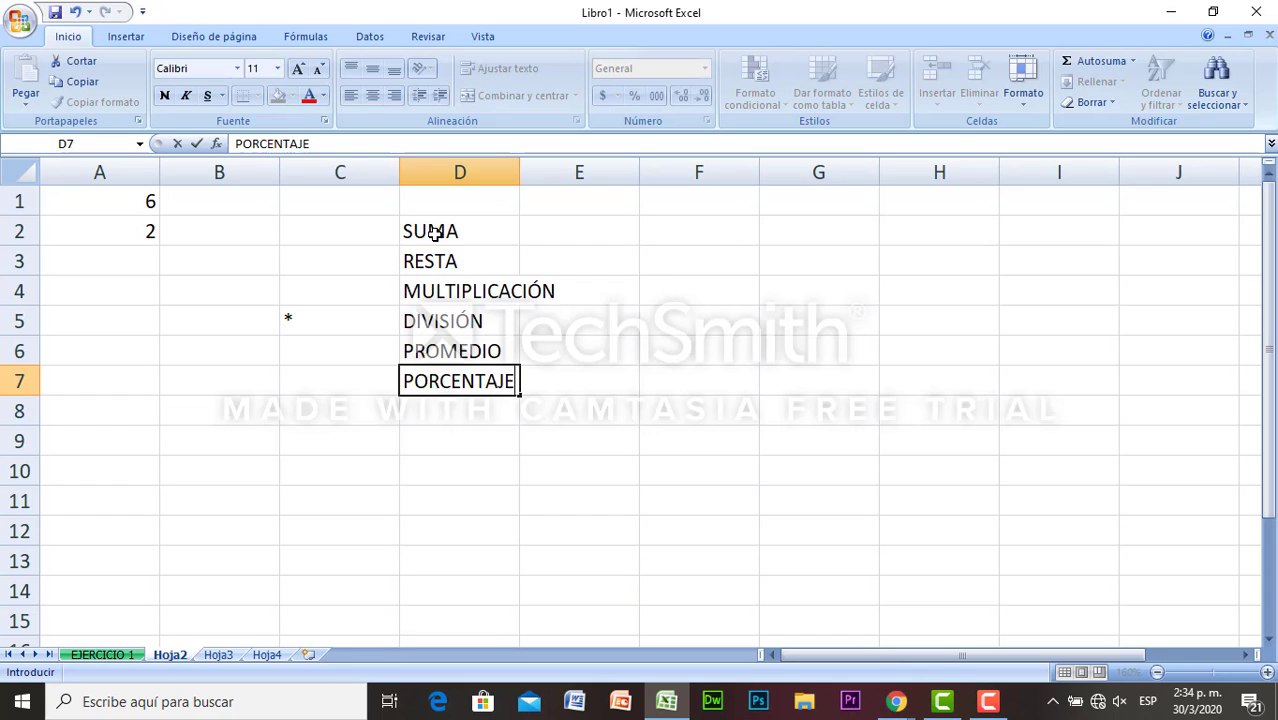
key("Return")
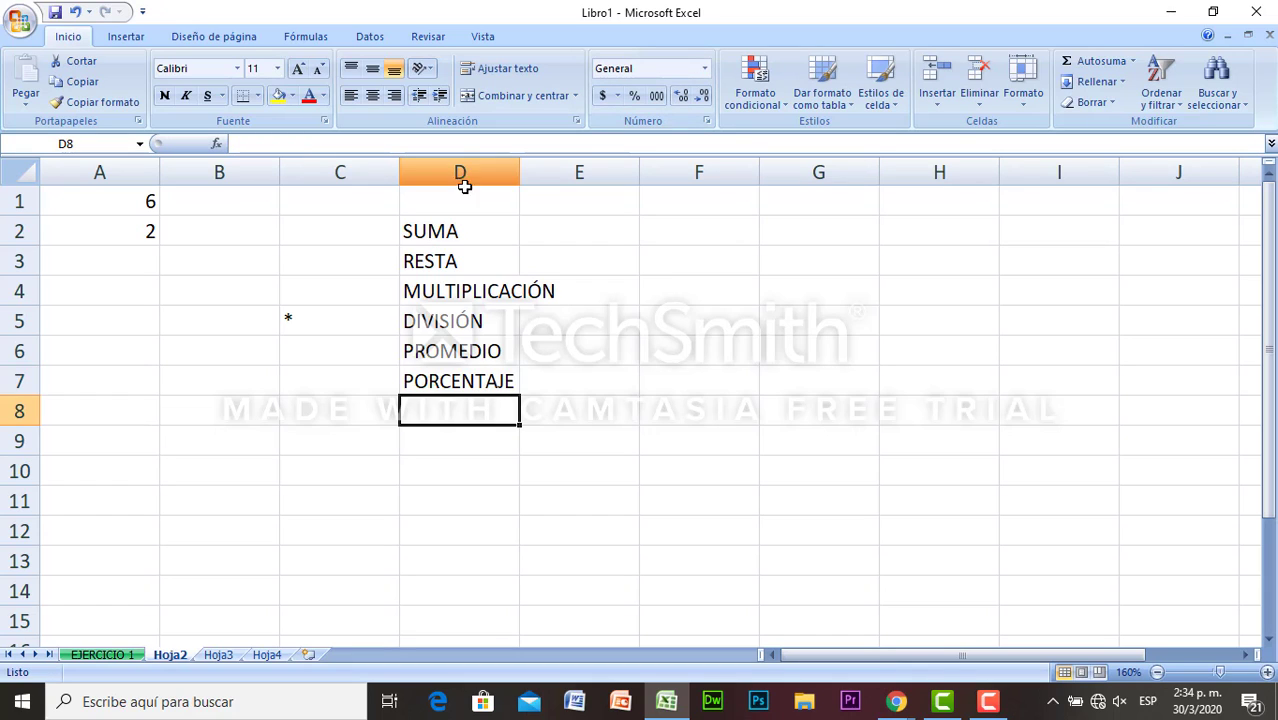
Widen column D to fit its longest label and fill cells D2:D7 with yellow
left_click_drag(519, 174, 566, 174)
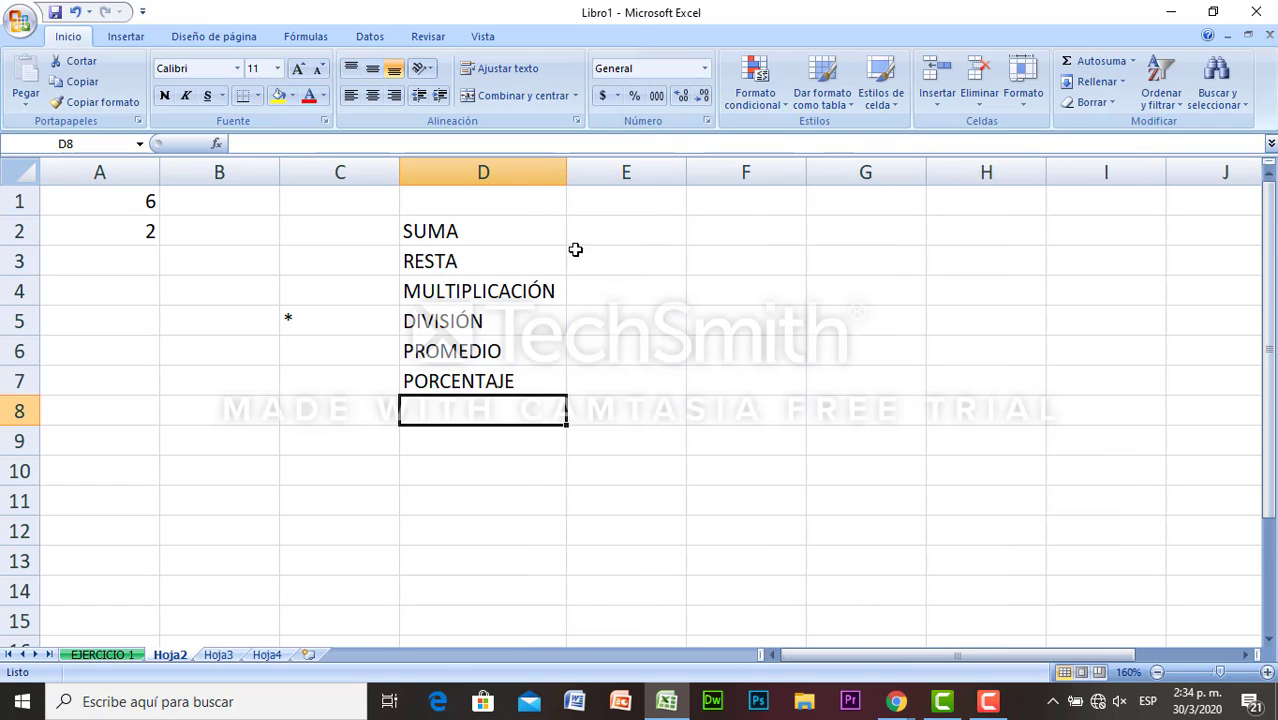
left_click(534, 237)
left_click_drag(534, 237, 550, 379)
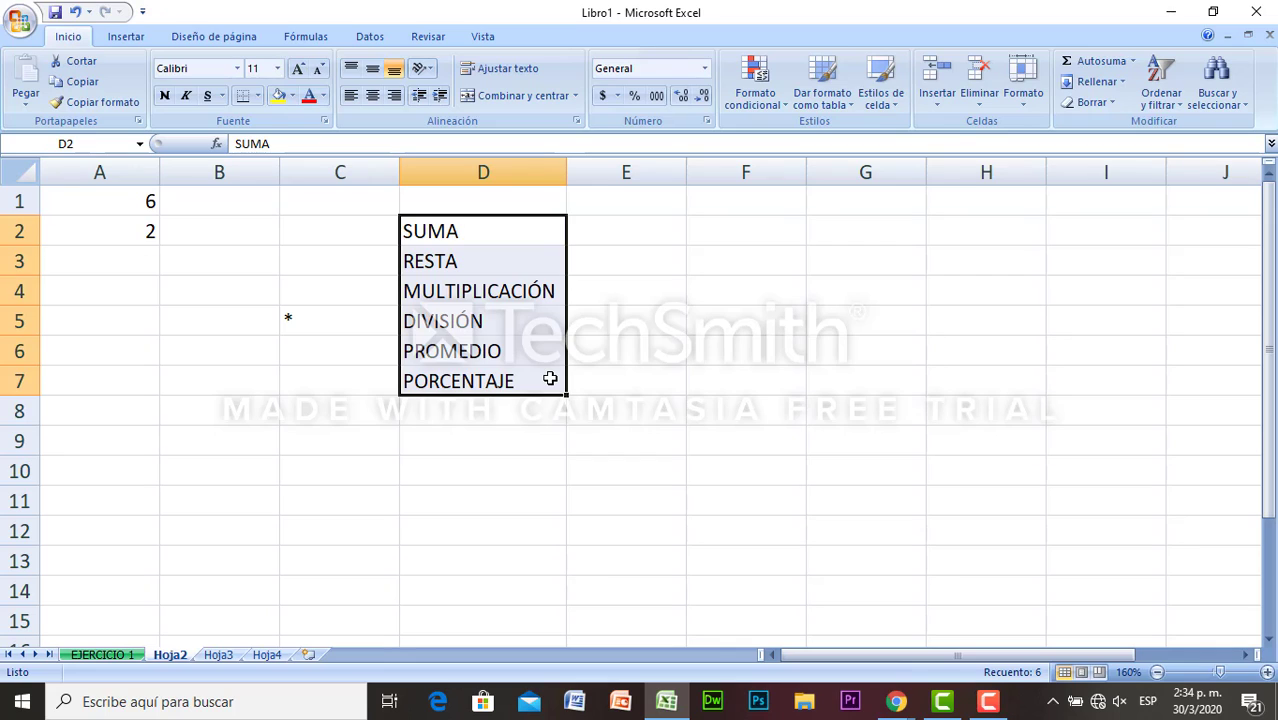
left_click(280, 99)
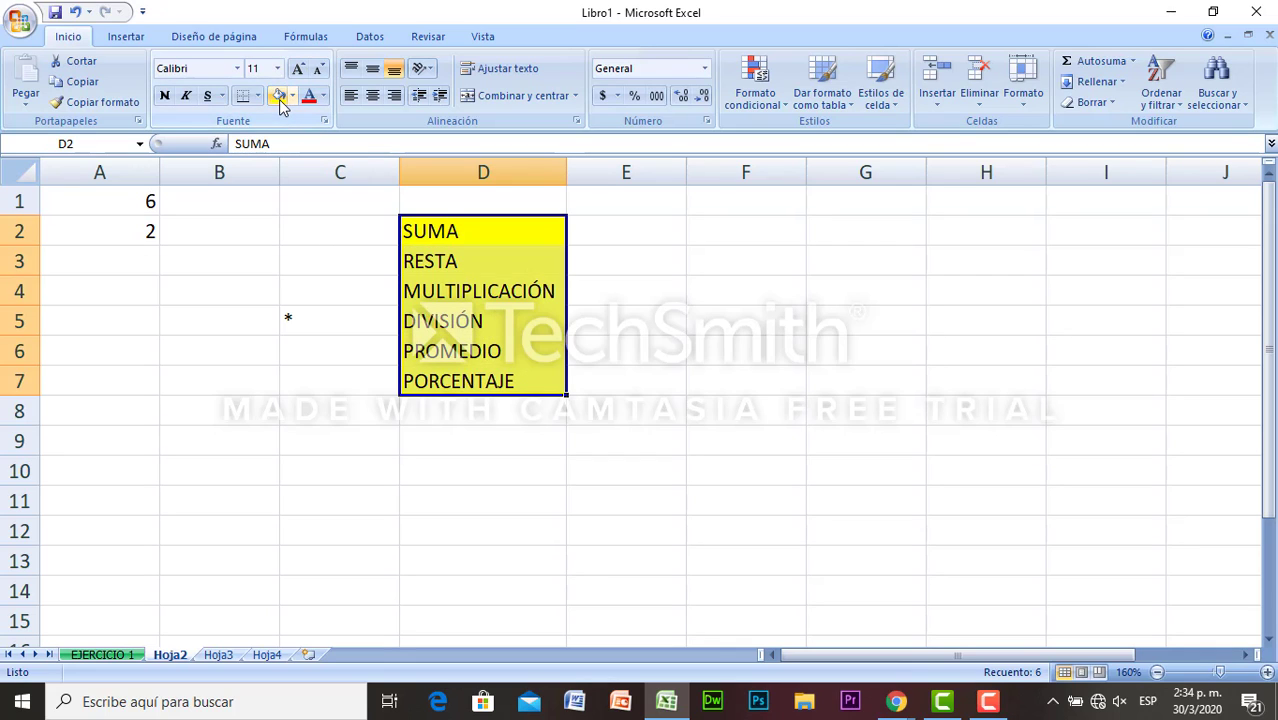
Enter the column headings FÓRMULA in cell E1 and FUNCIÓN in cell F1
left_click(643, 208)
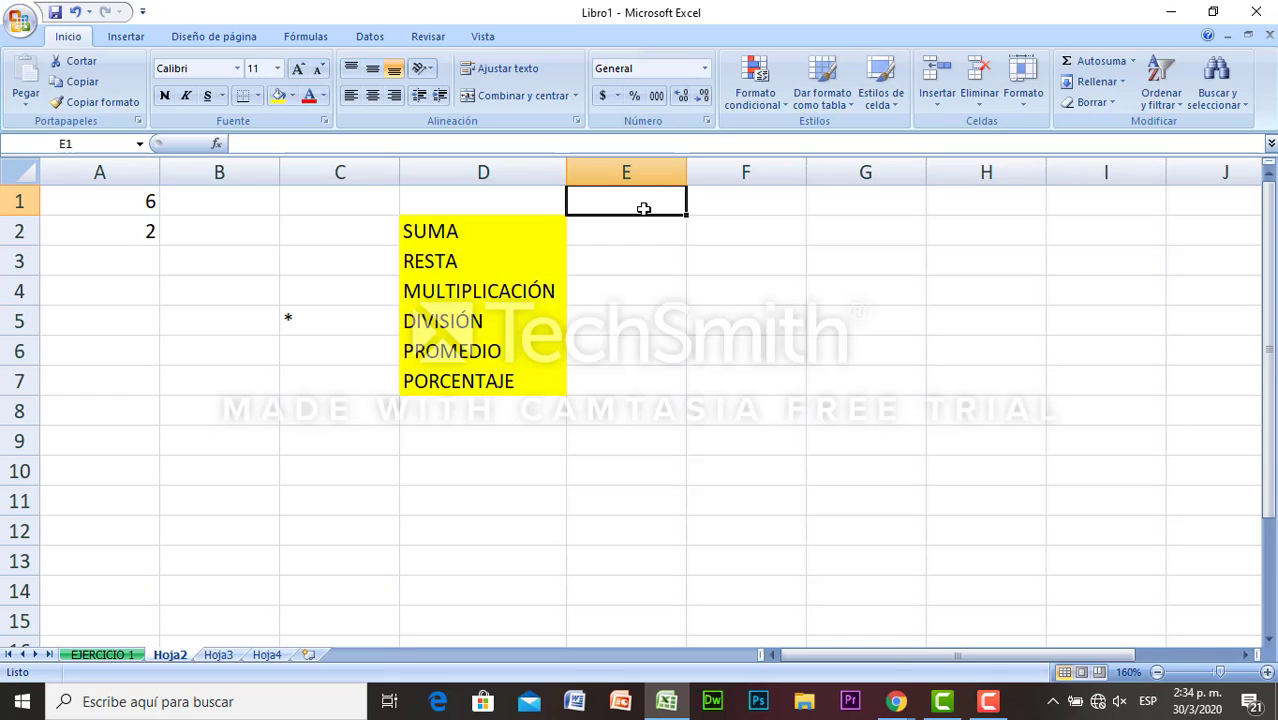
type("FÓRMULA")
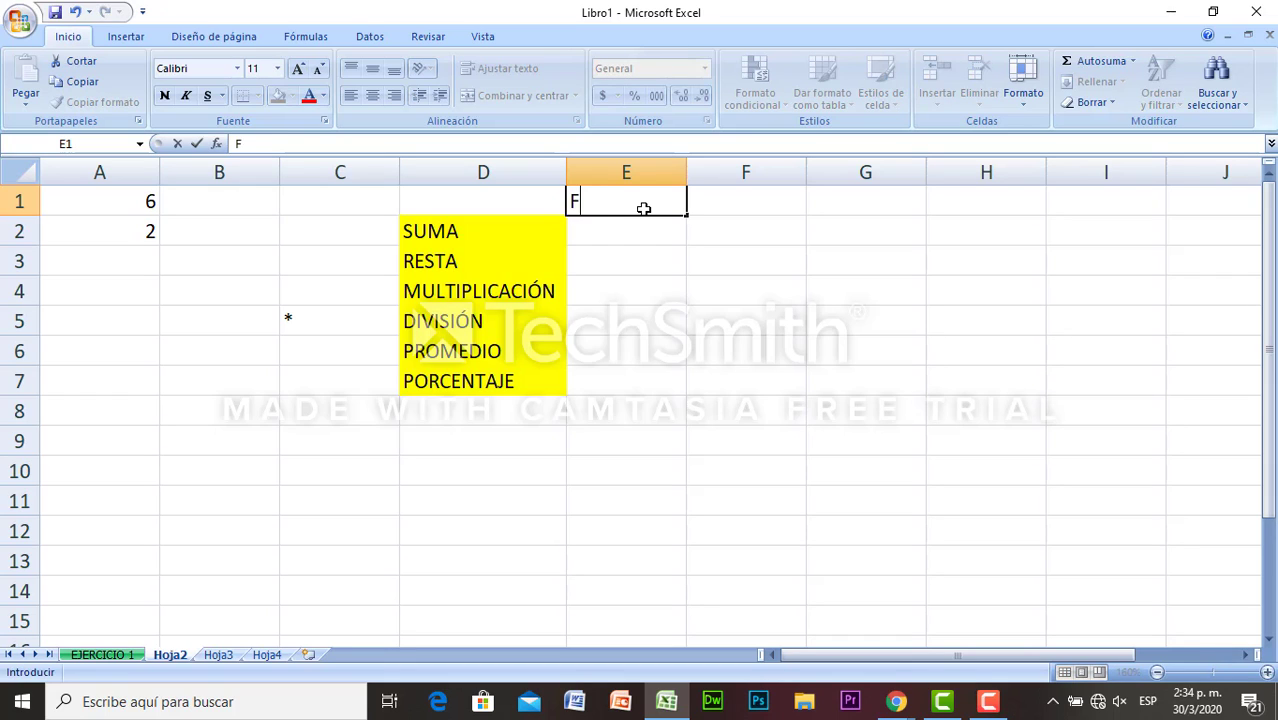
left_click(726, 204)
type("FUNCIÓN")
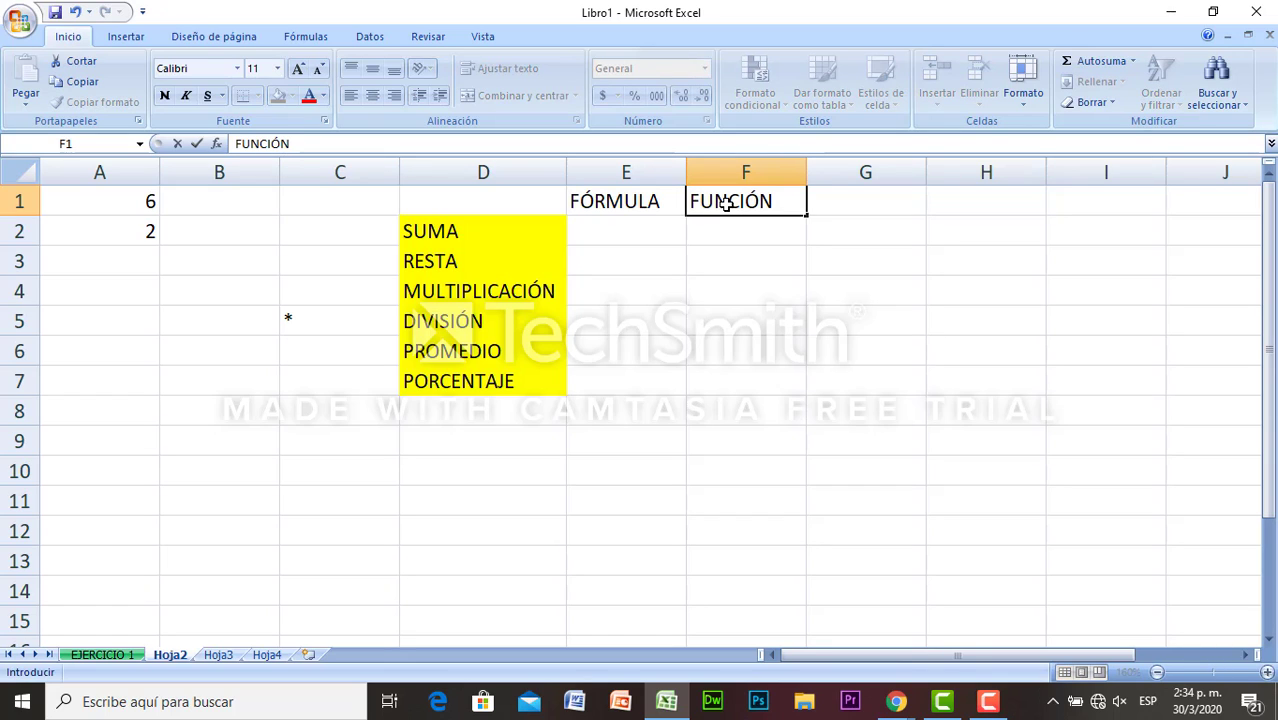
Enter the addition formula =A1+A2 in cell E2, in the SUMA row
left_click(641, 239)
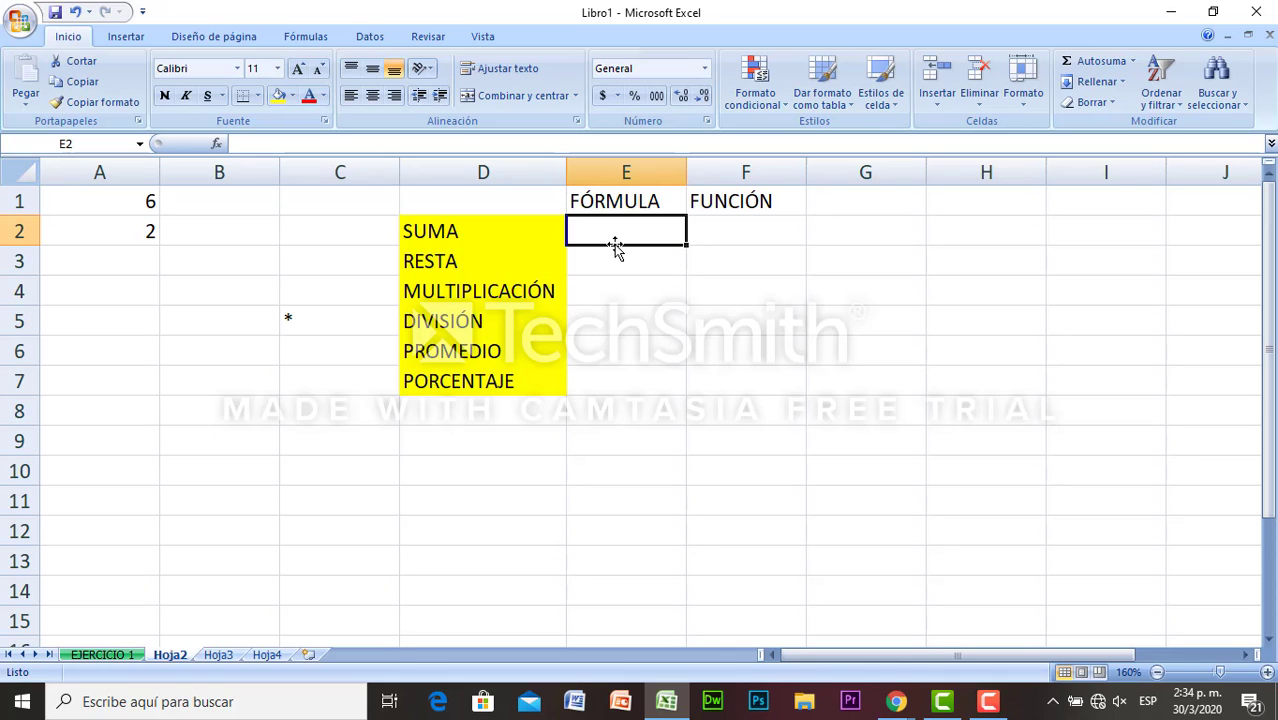
type("=")
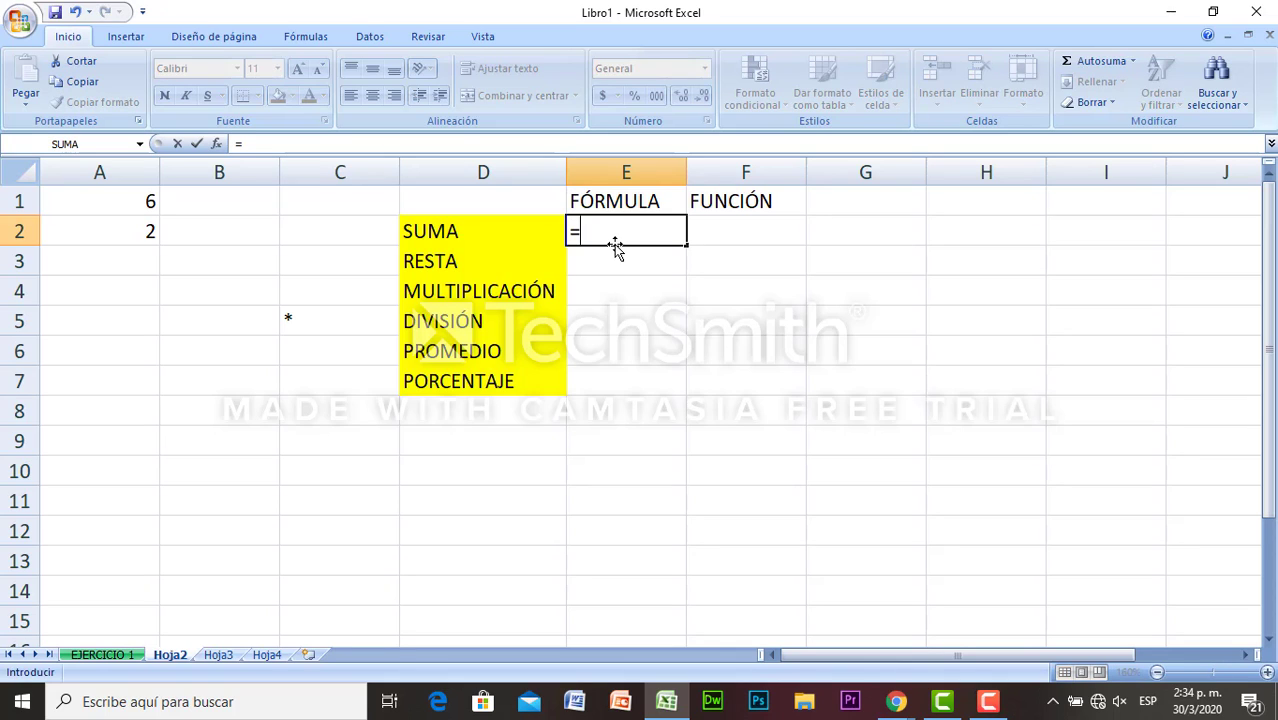
left_click(131, 200)
type("+")
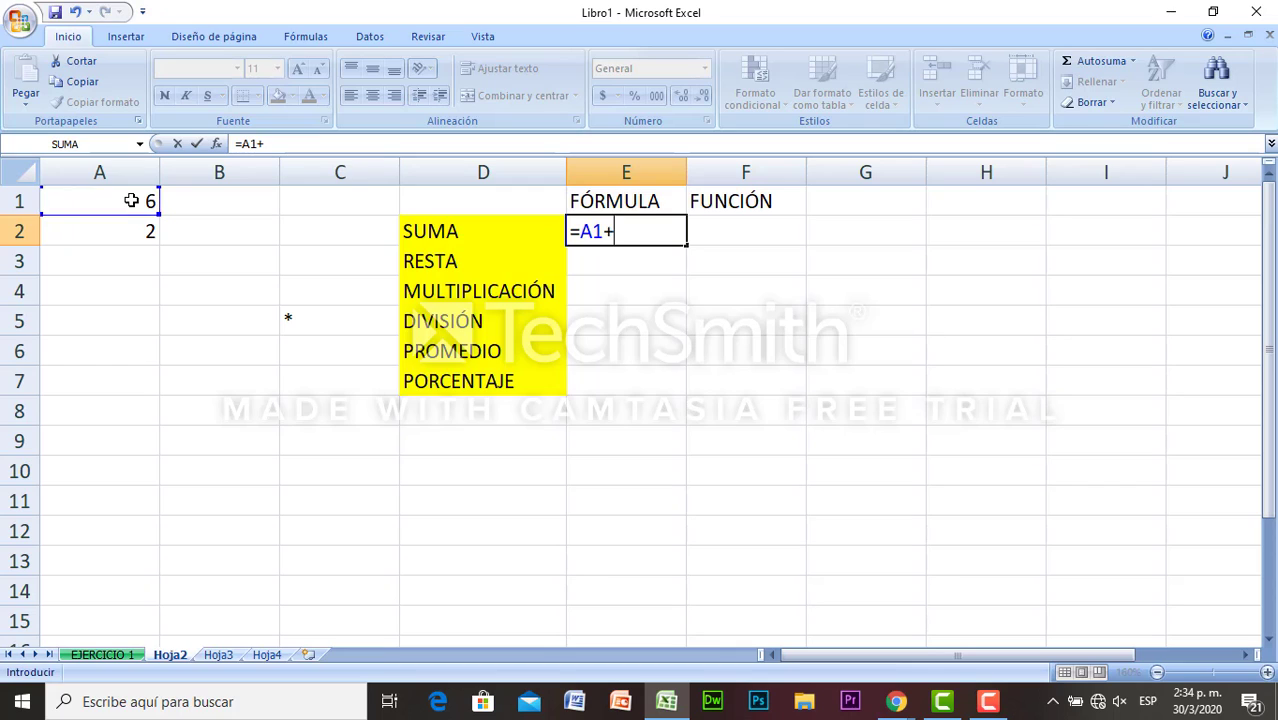
left_click(140, 233)
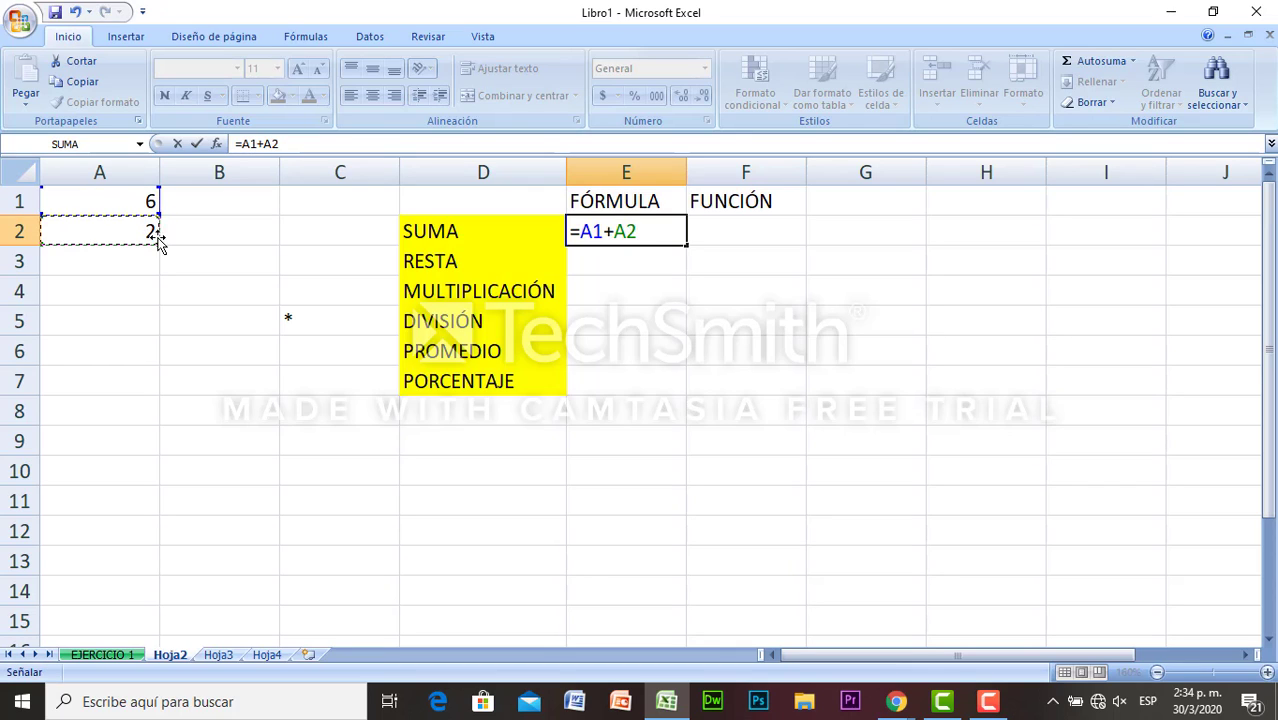
key("Return")
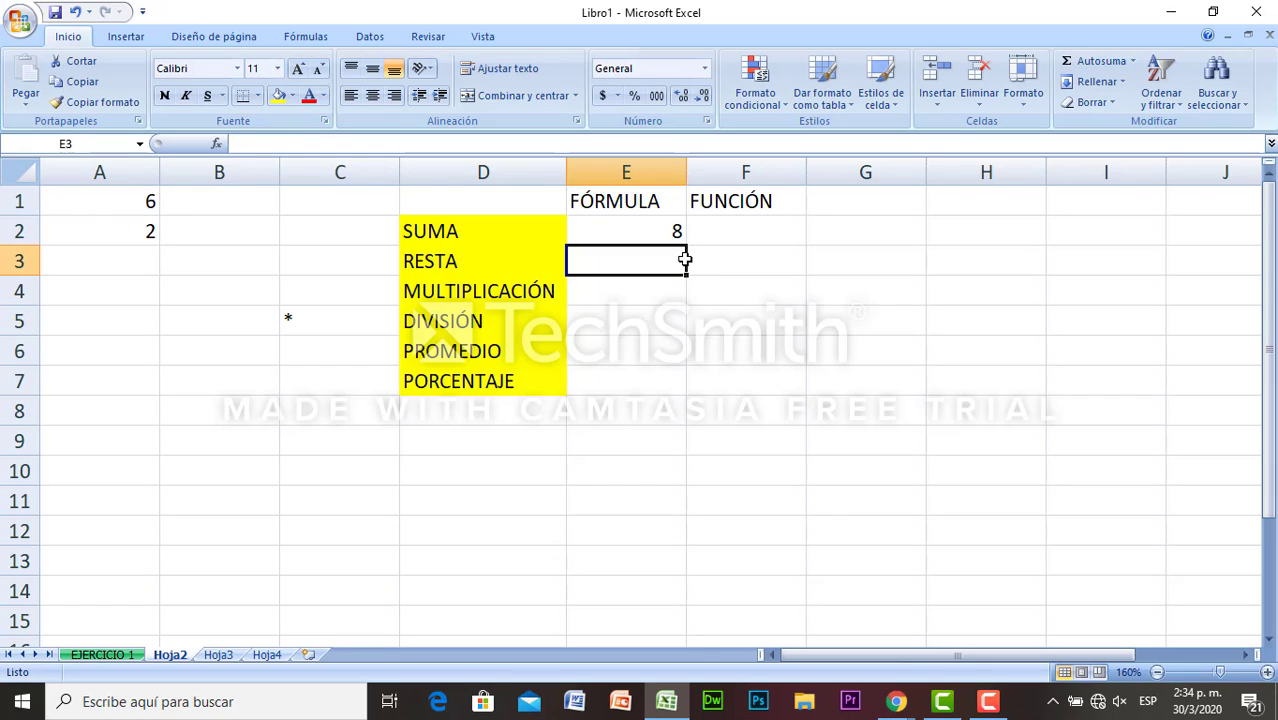
Enter the function =SUMA(A1;A2) in cell F2, under FUNCIÓN
left_click(730, 238)
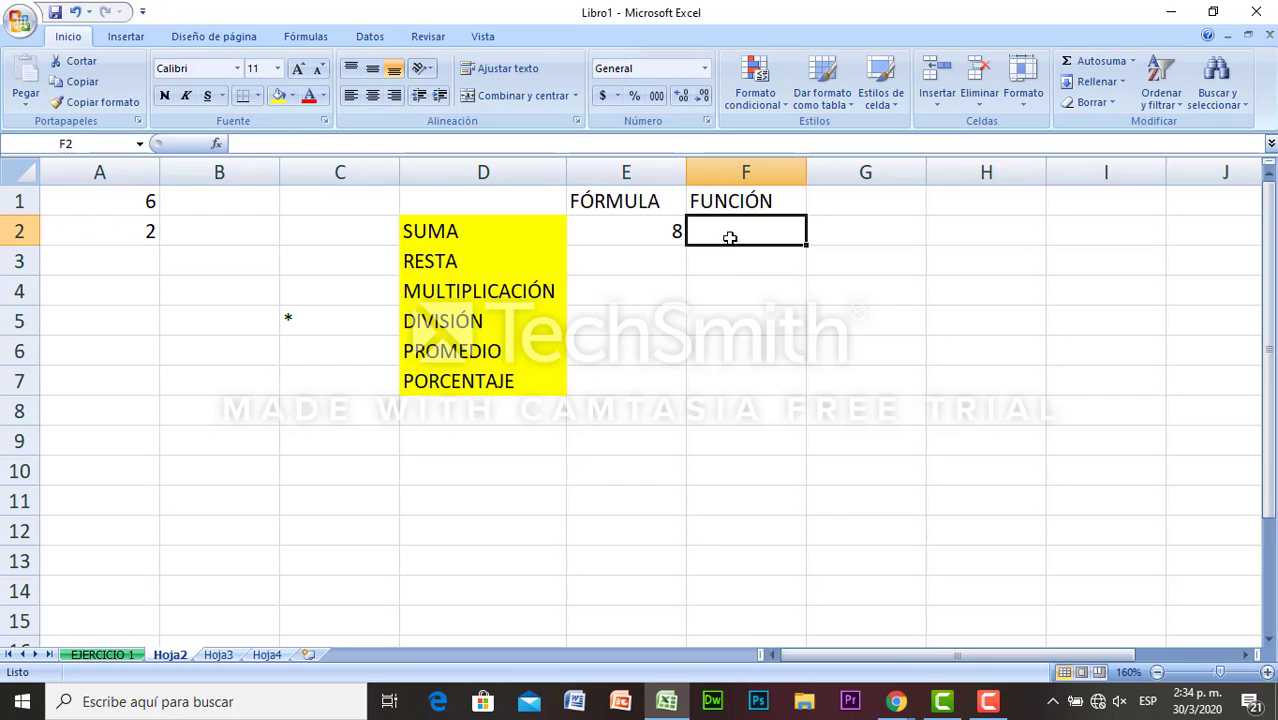
type("=")
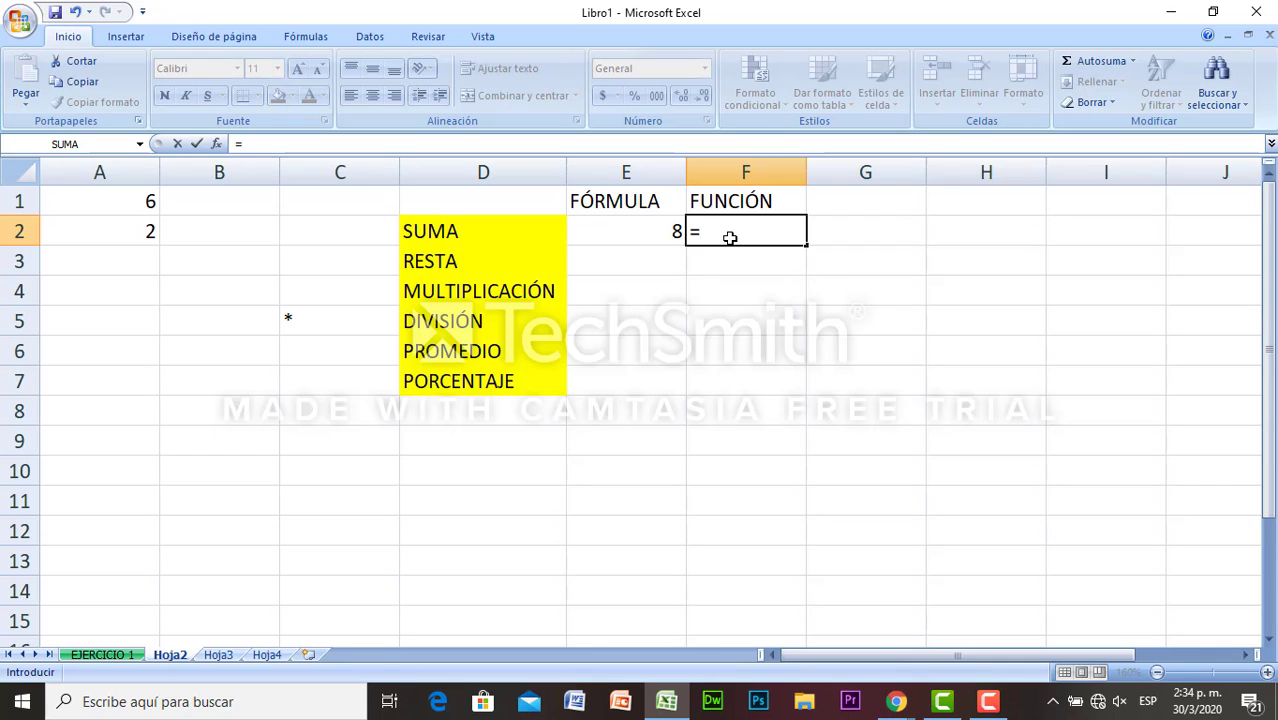
type("SUMA(")
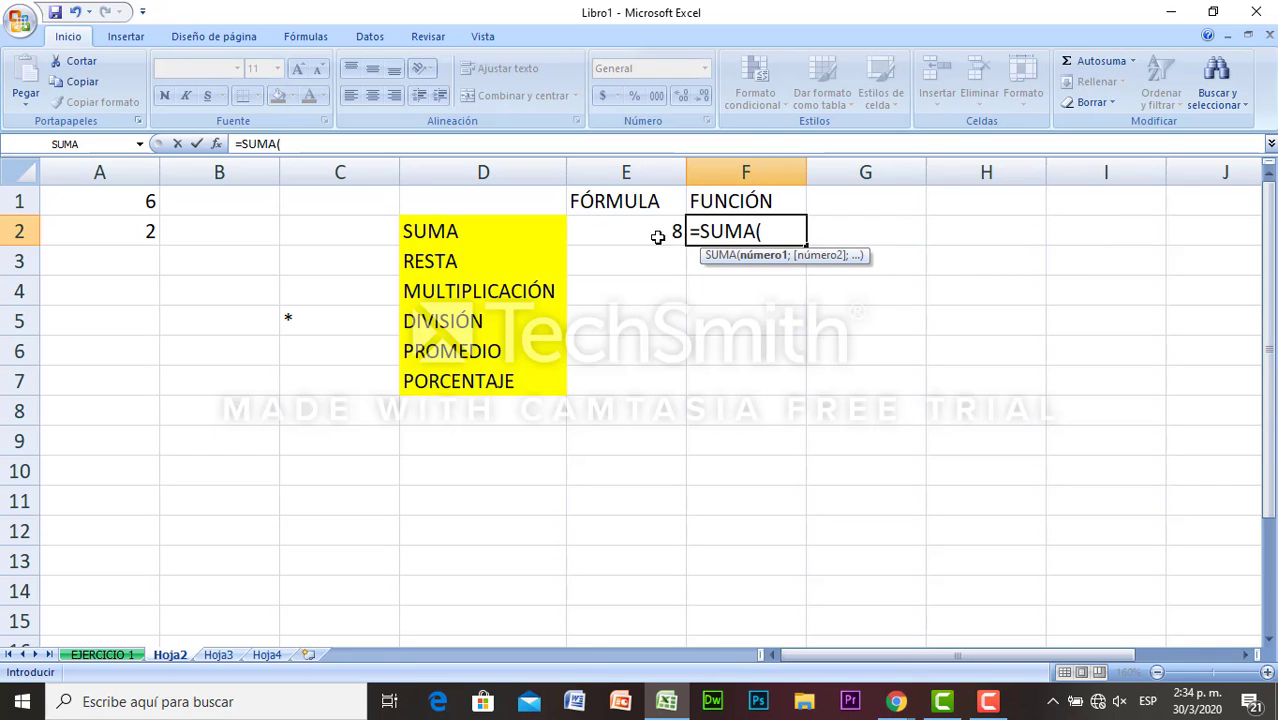
left_click(129, 202)
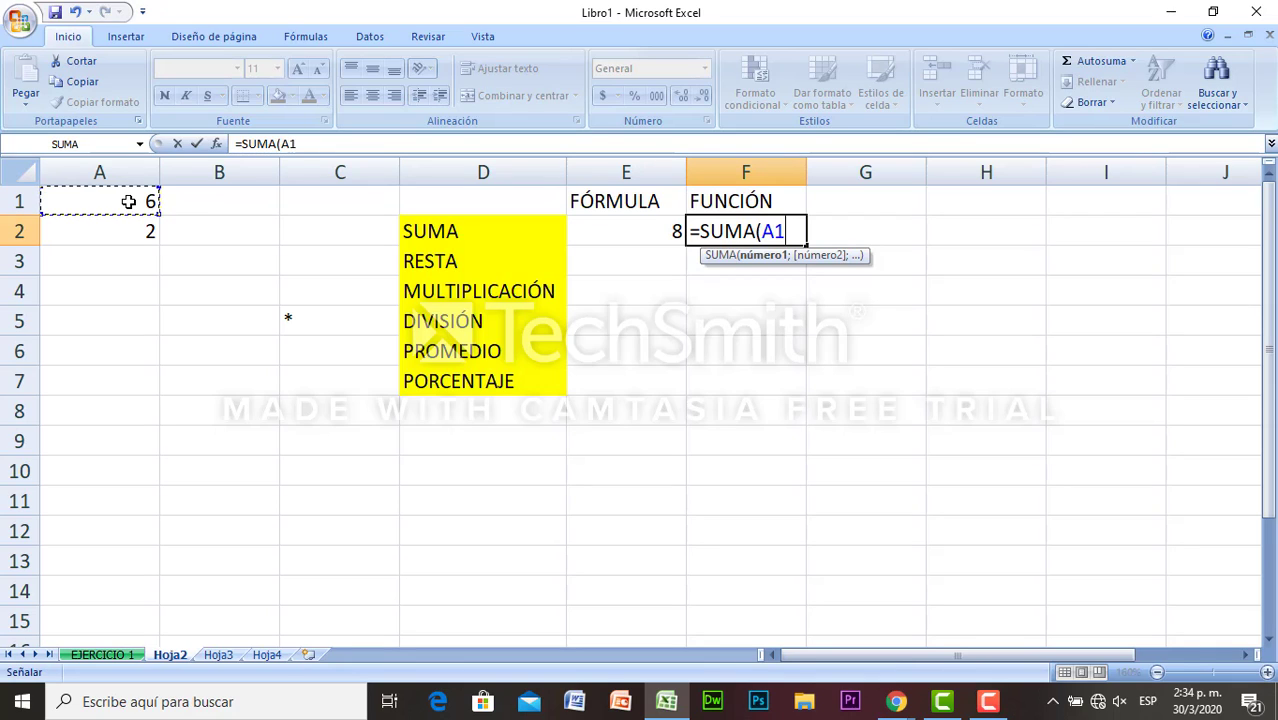
type(";")
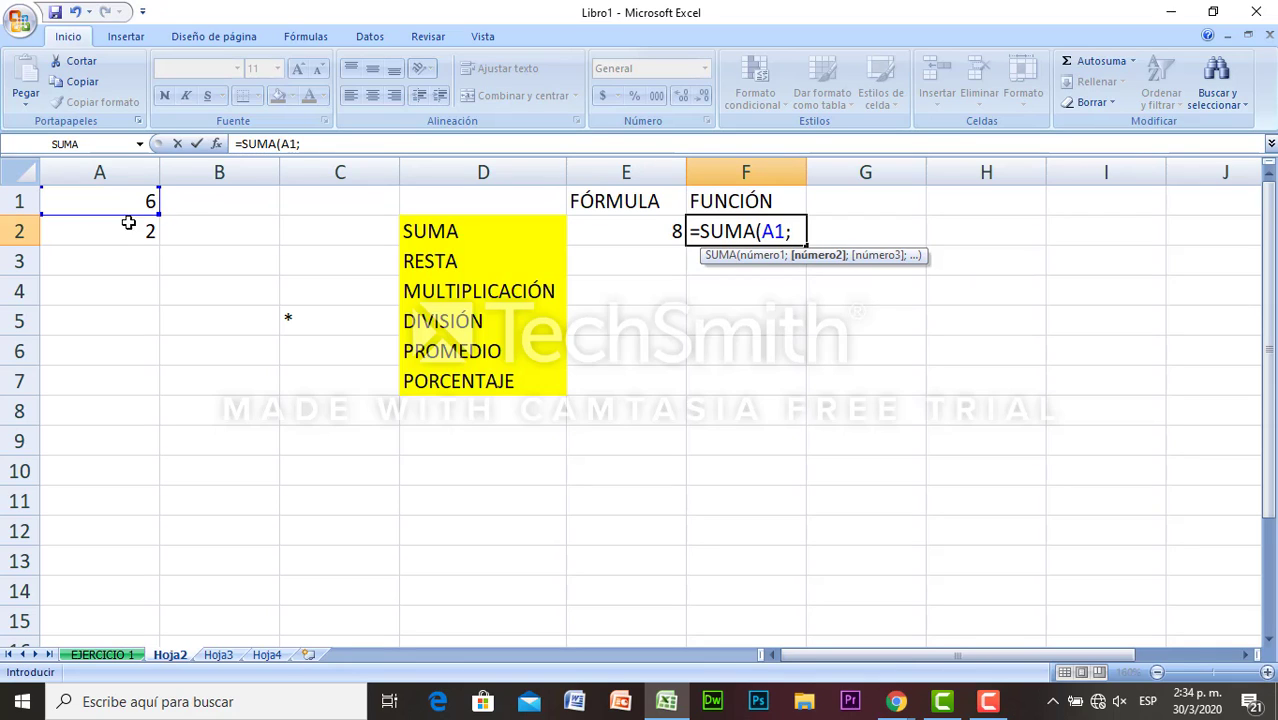
left_click(129, 225)
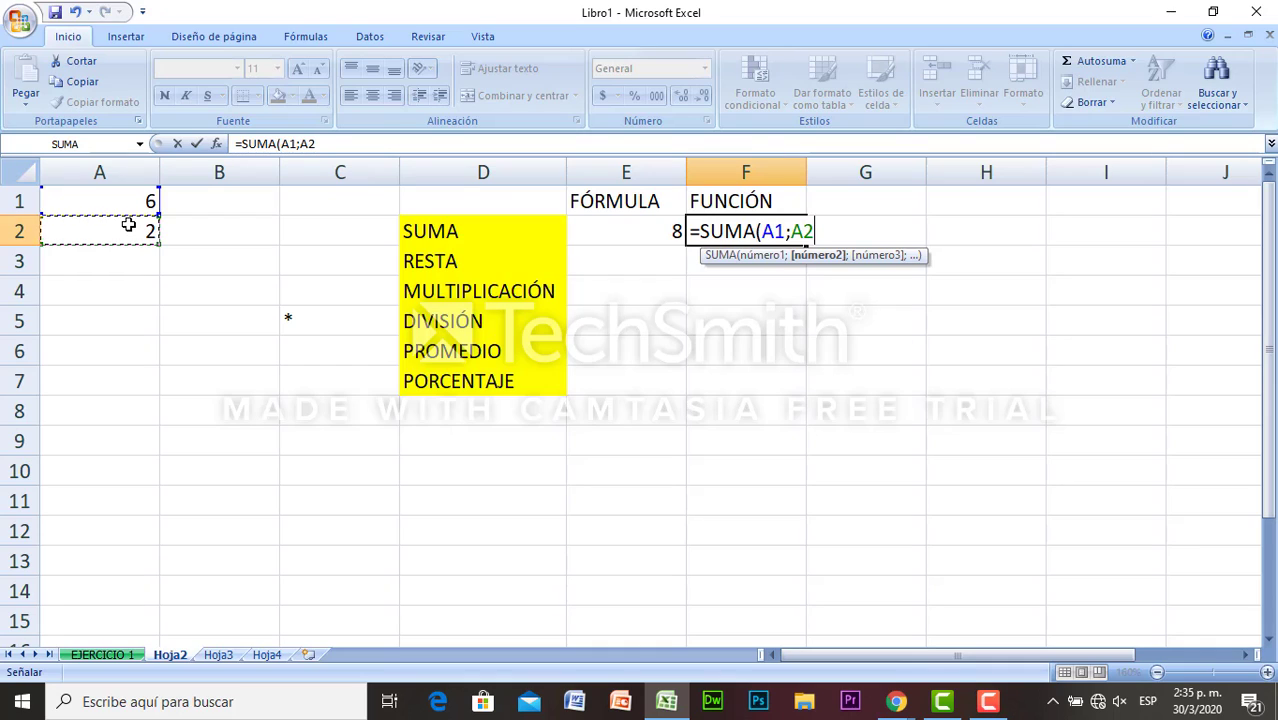
type(")")
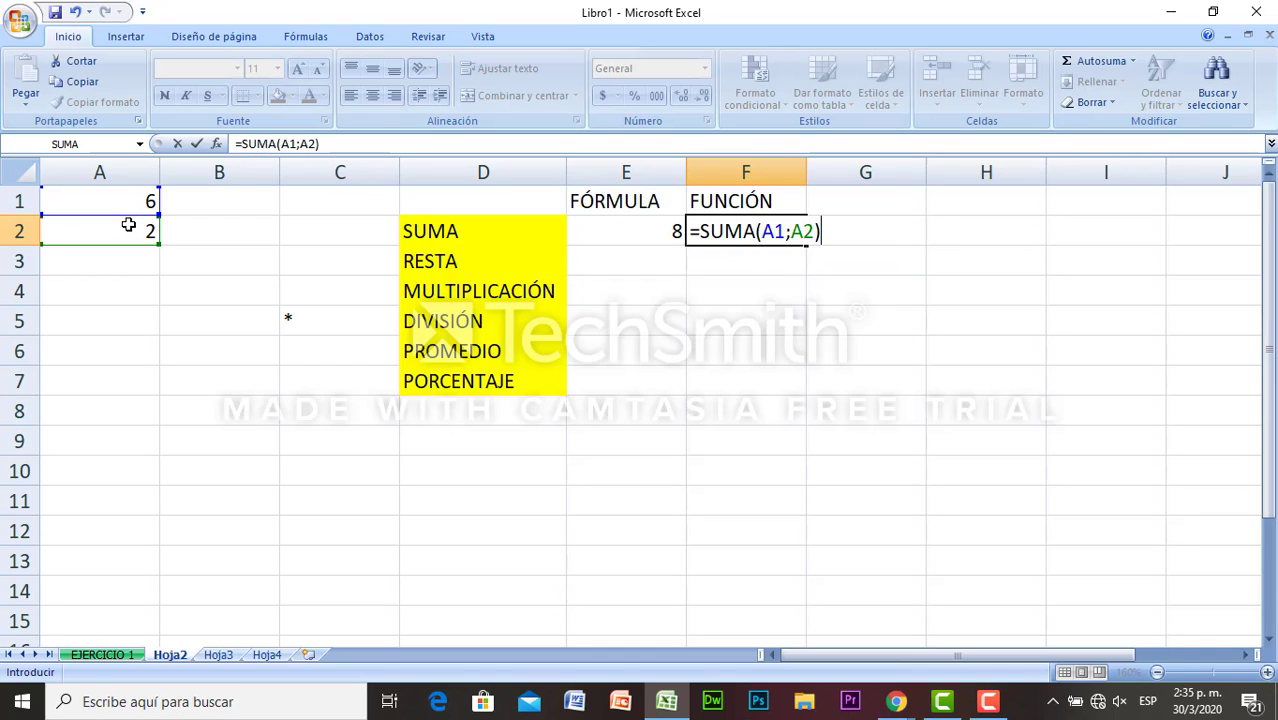
key("Return")
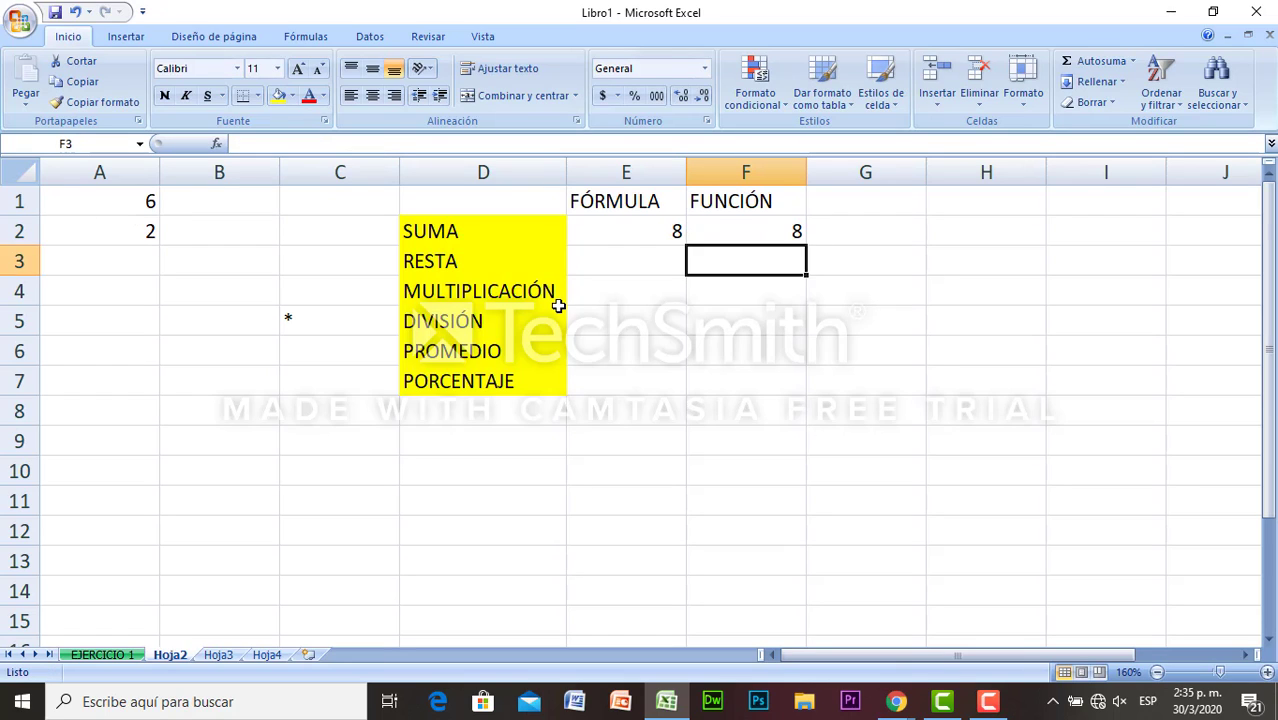
Enter the subtraction formula =A1-A2 in cell E3, in the RESTA row
left_click(626, 259)
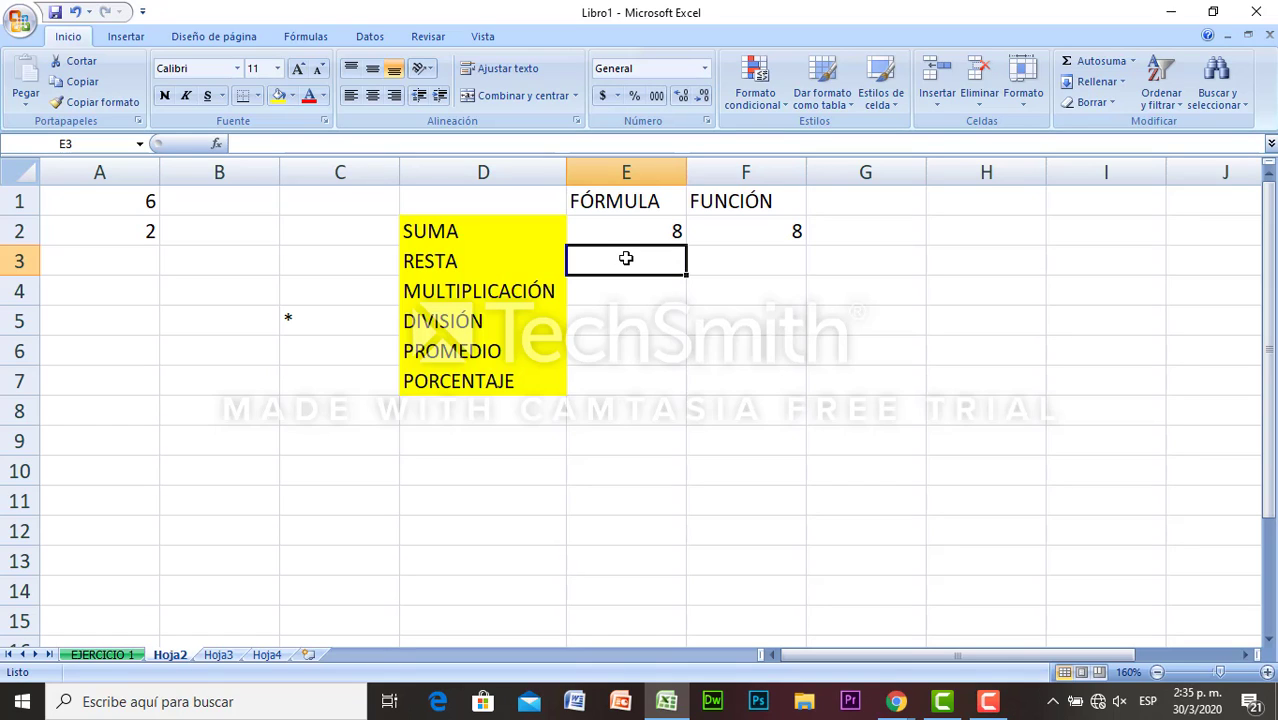
type("=")
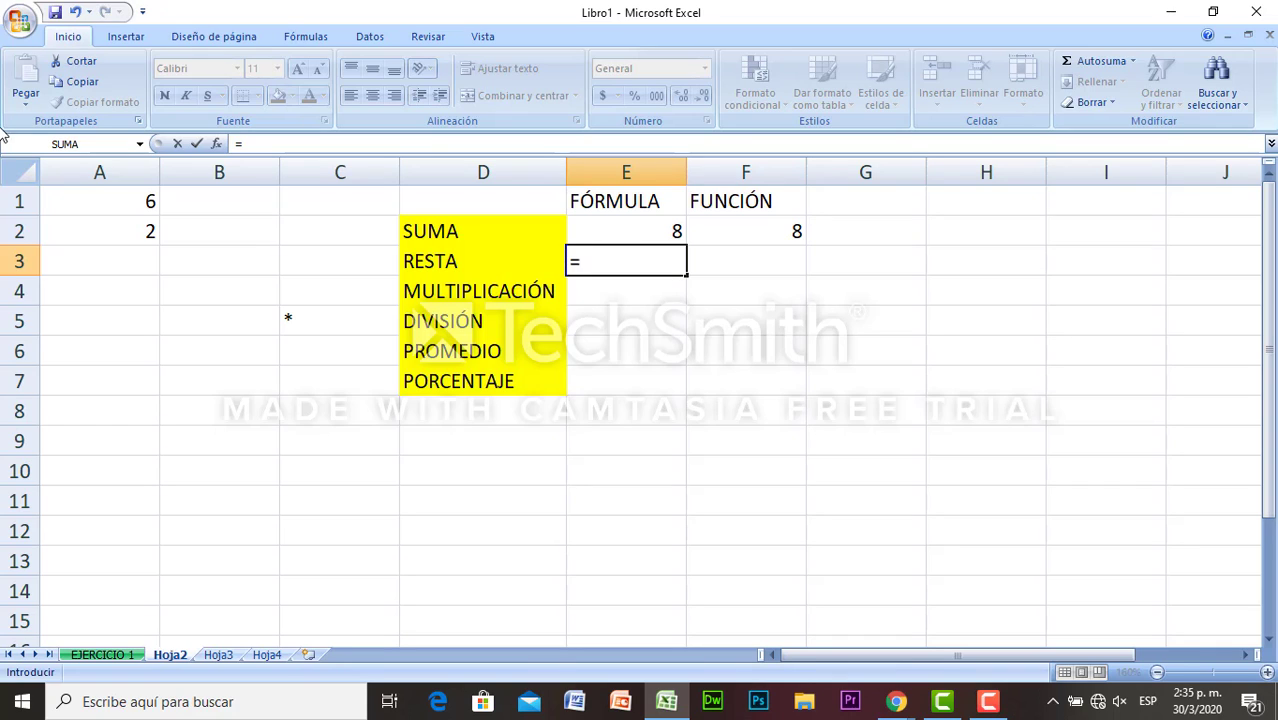
left_click(127, 201)
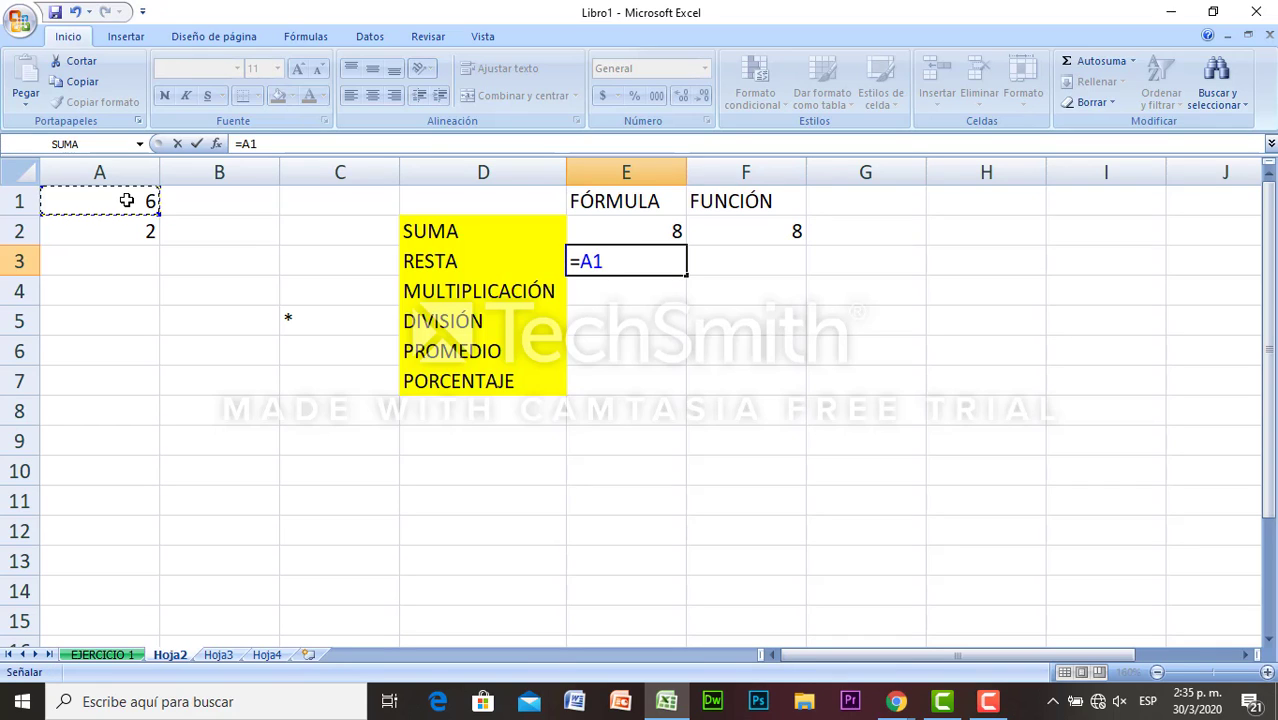
type("-")
left_click(127, 226)
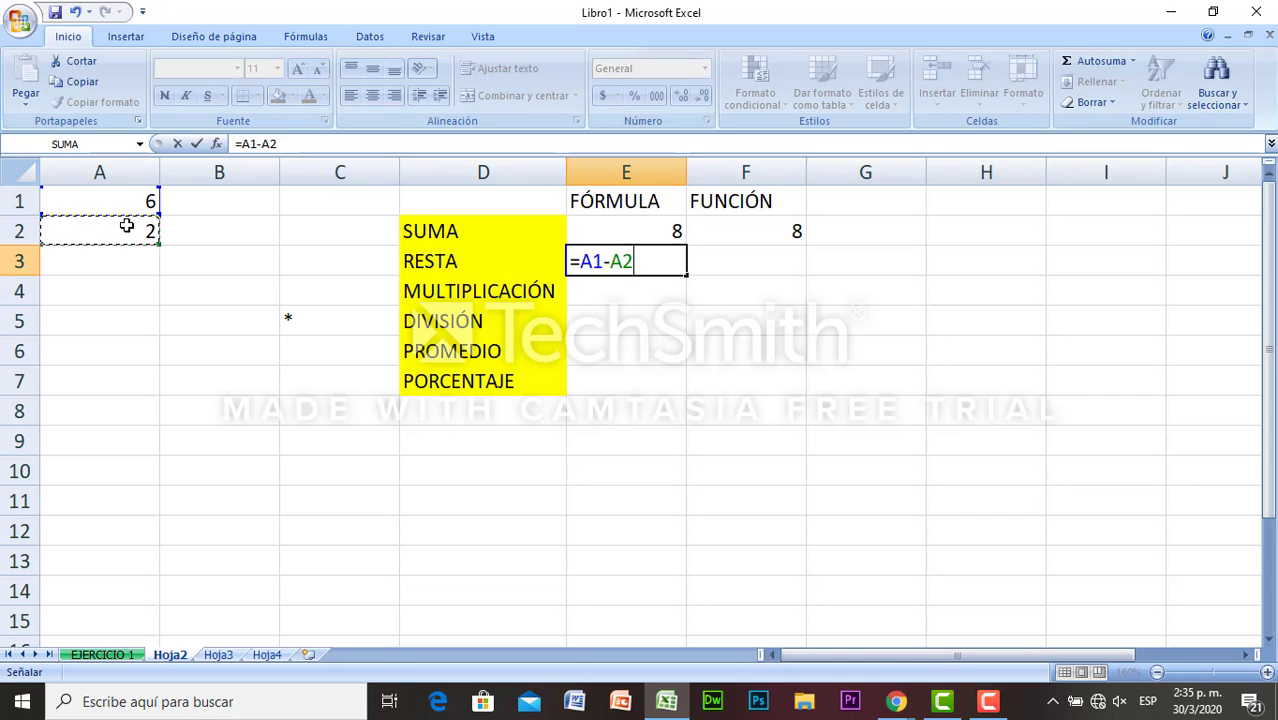
key("Return")
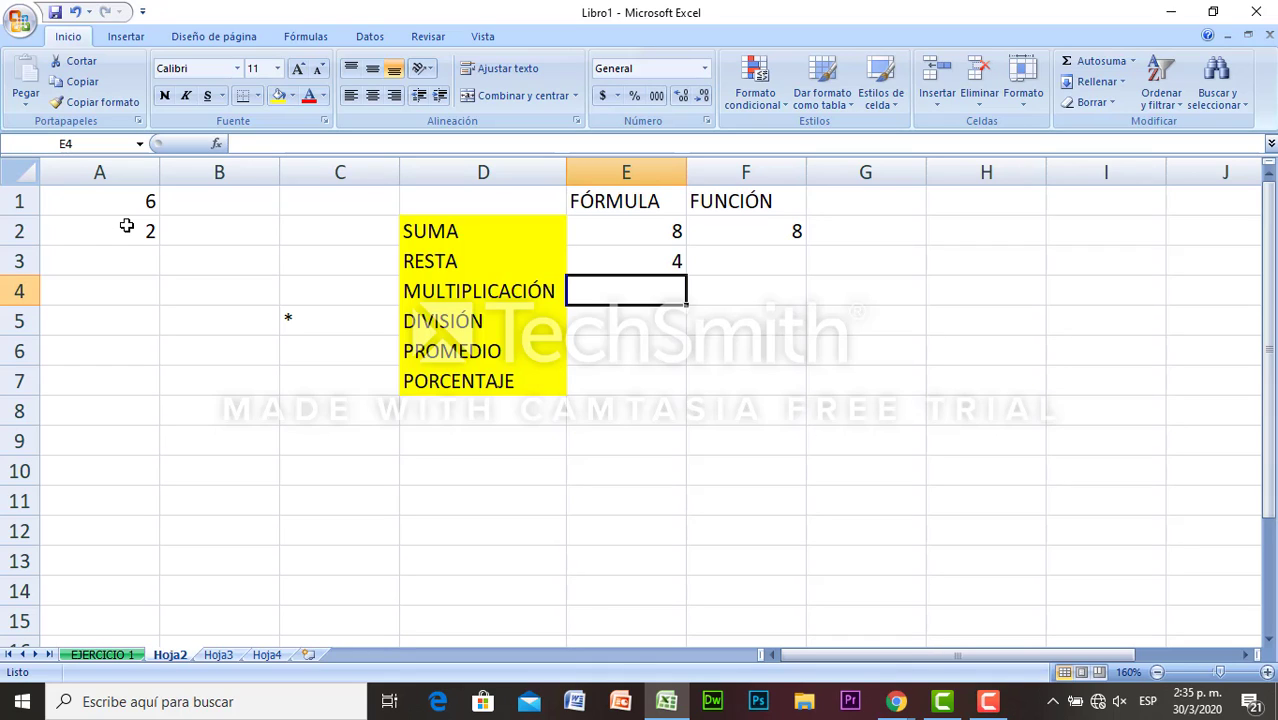
Enter the text "no existe" in cell F3 as the function entry for RESTA
left_click(741, 259)
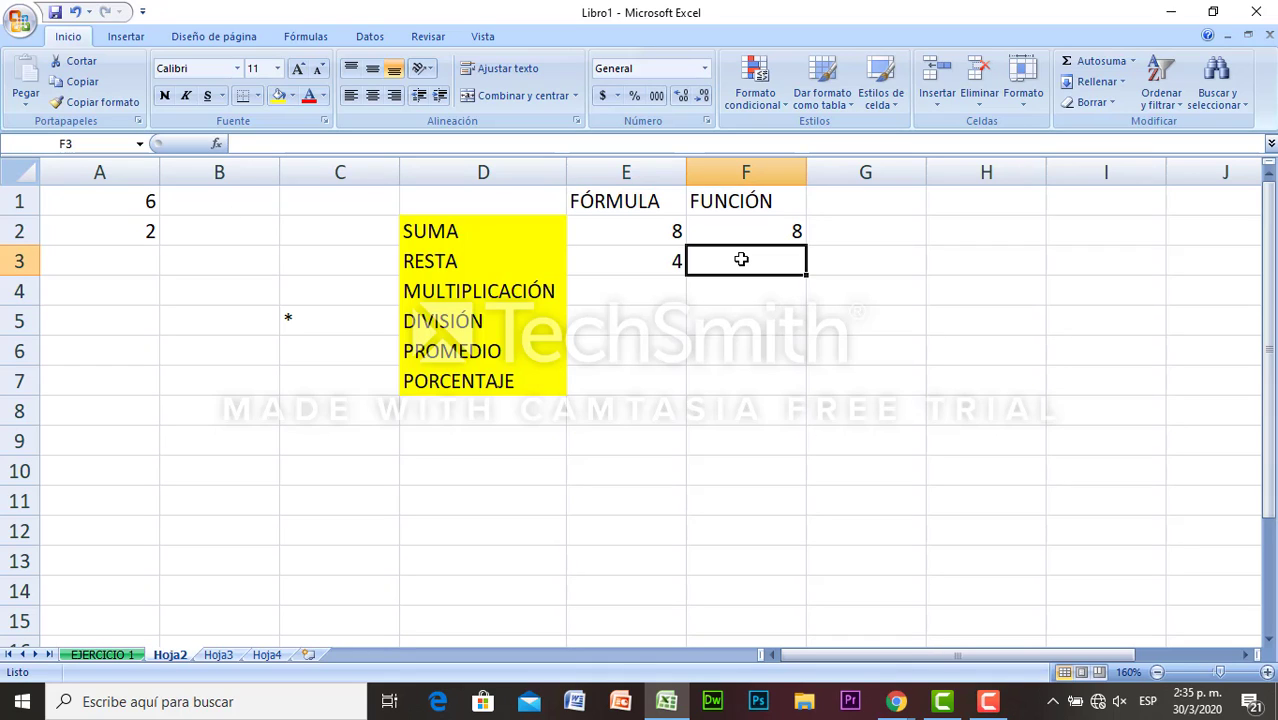
type("no")
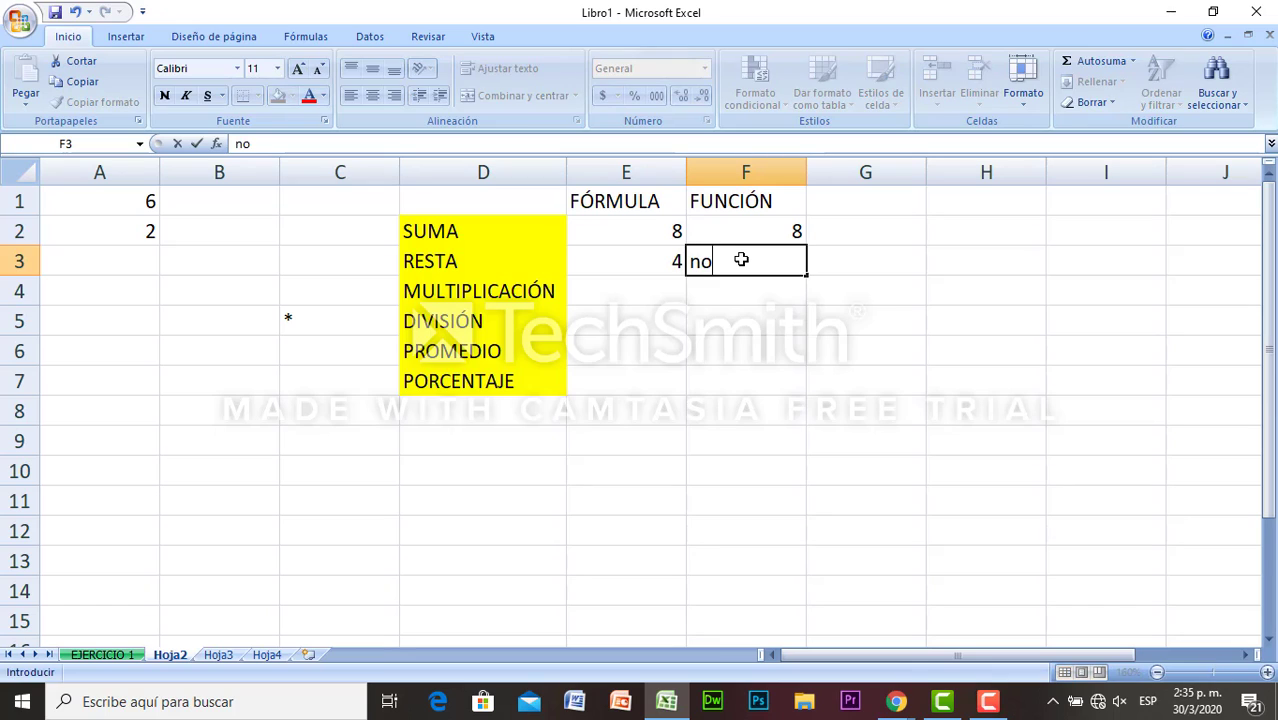
type(" existe")
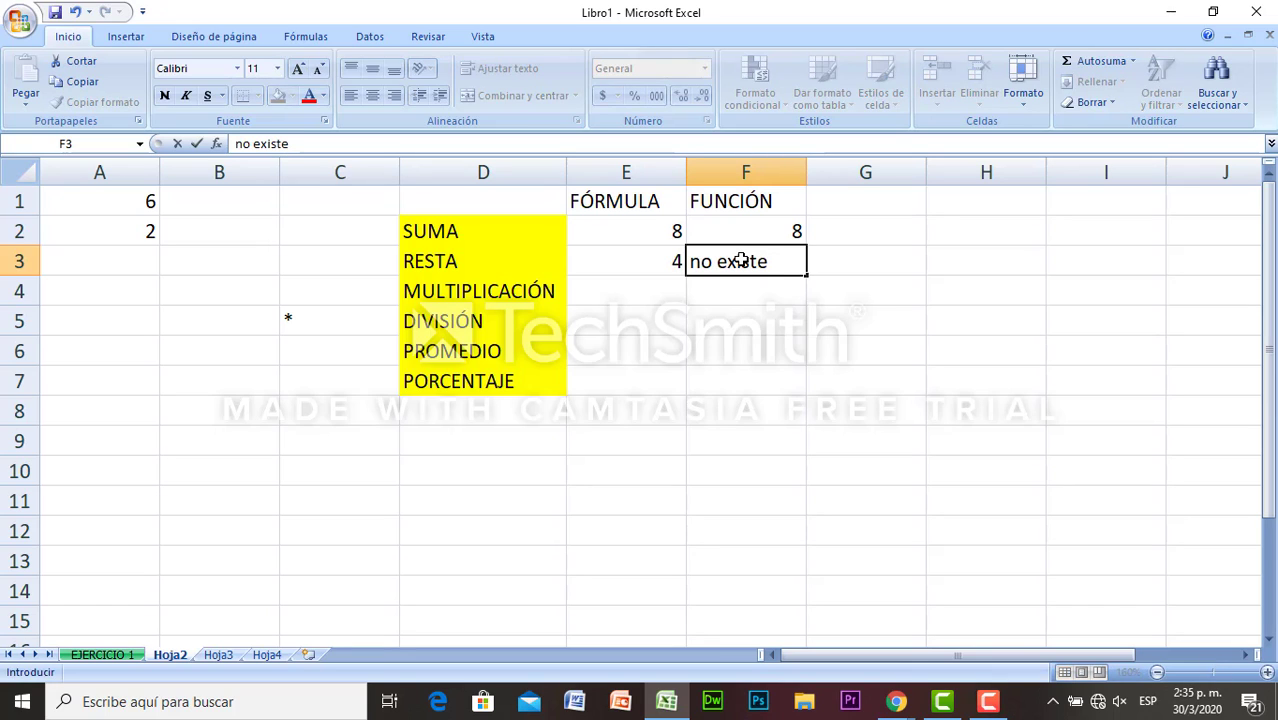
key("Return")
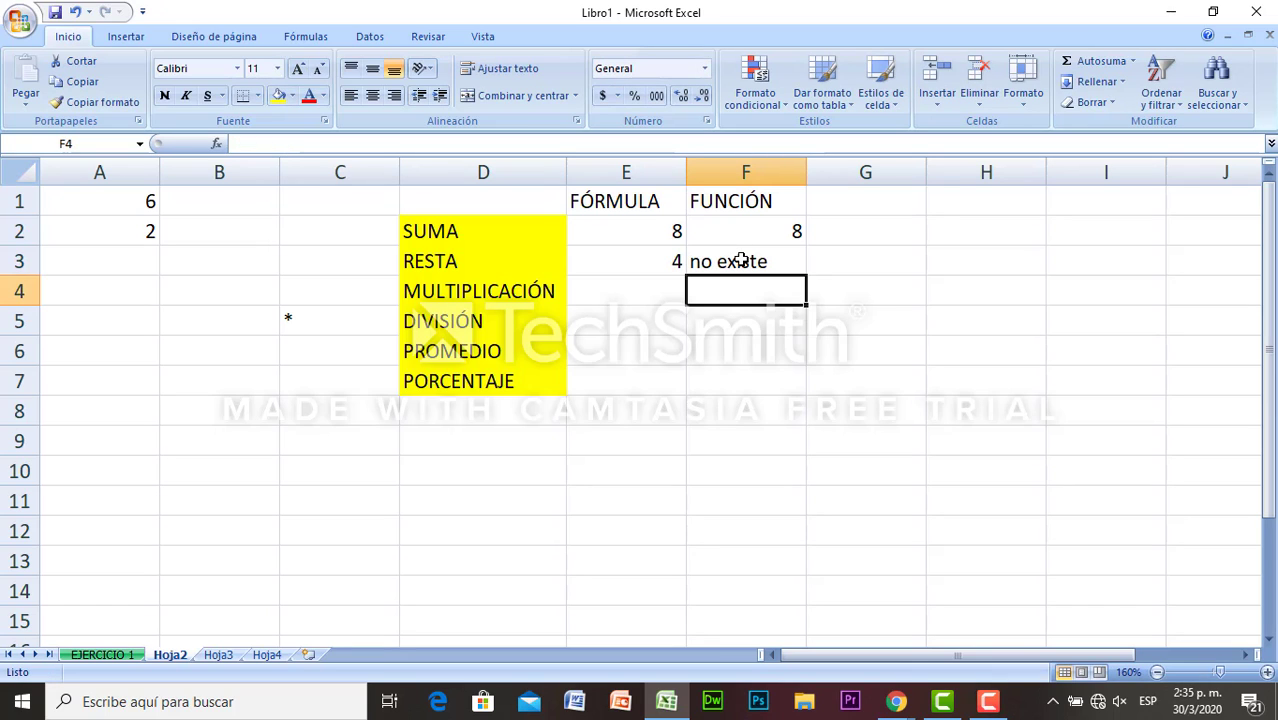
Enter the multiplication formula =A1*A2 in cell E4, in the MULTIPLICACIÓN row
left_click(653, 289)
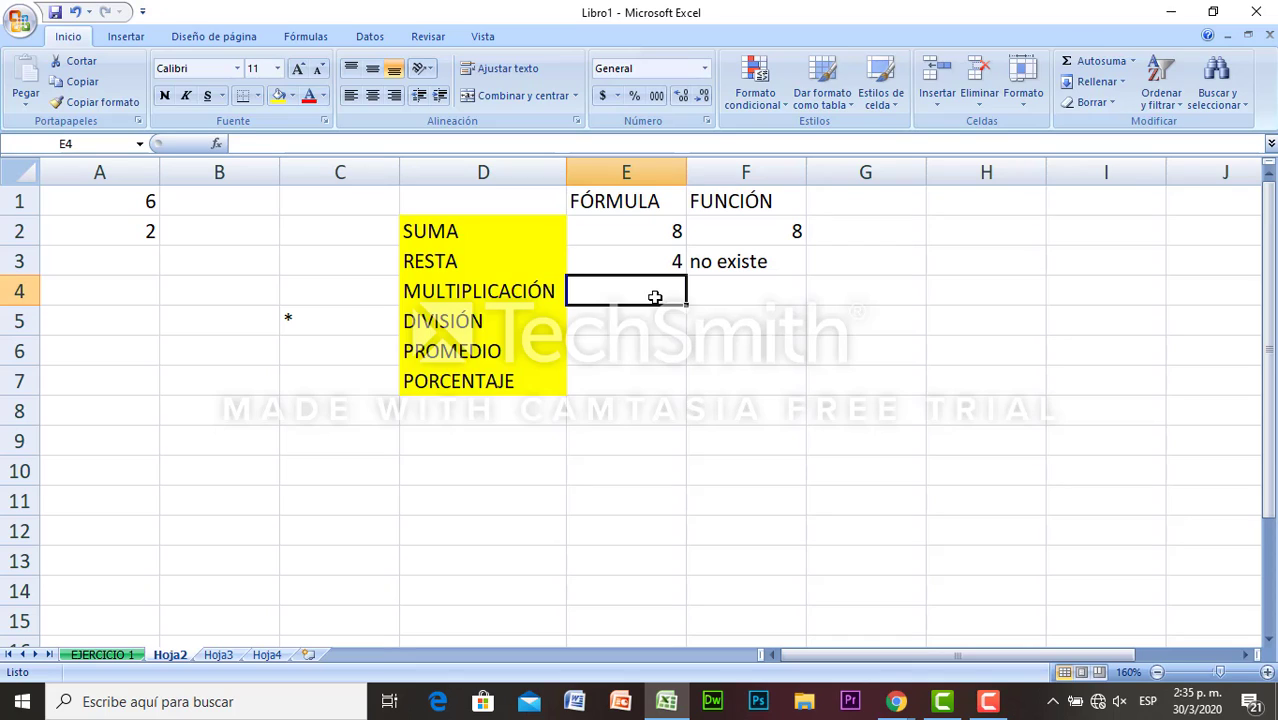
type("=")
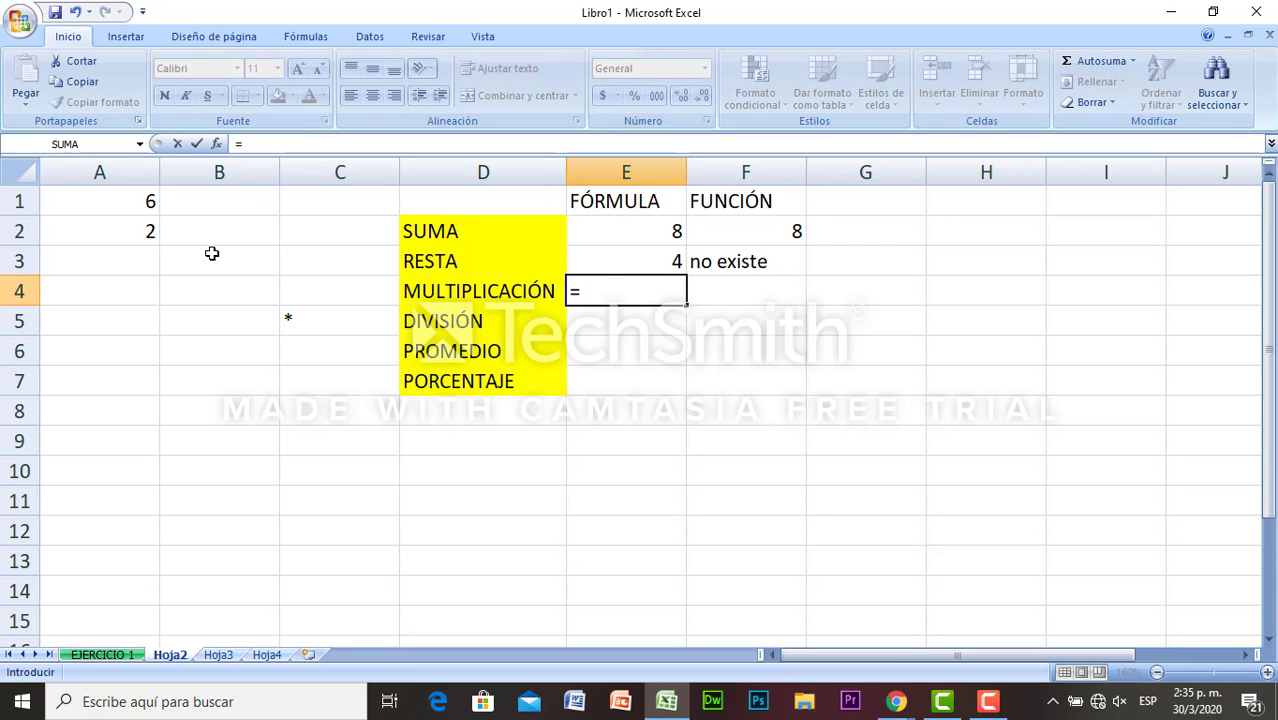
left_click(119, 202)
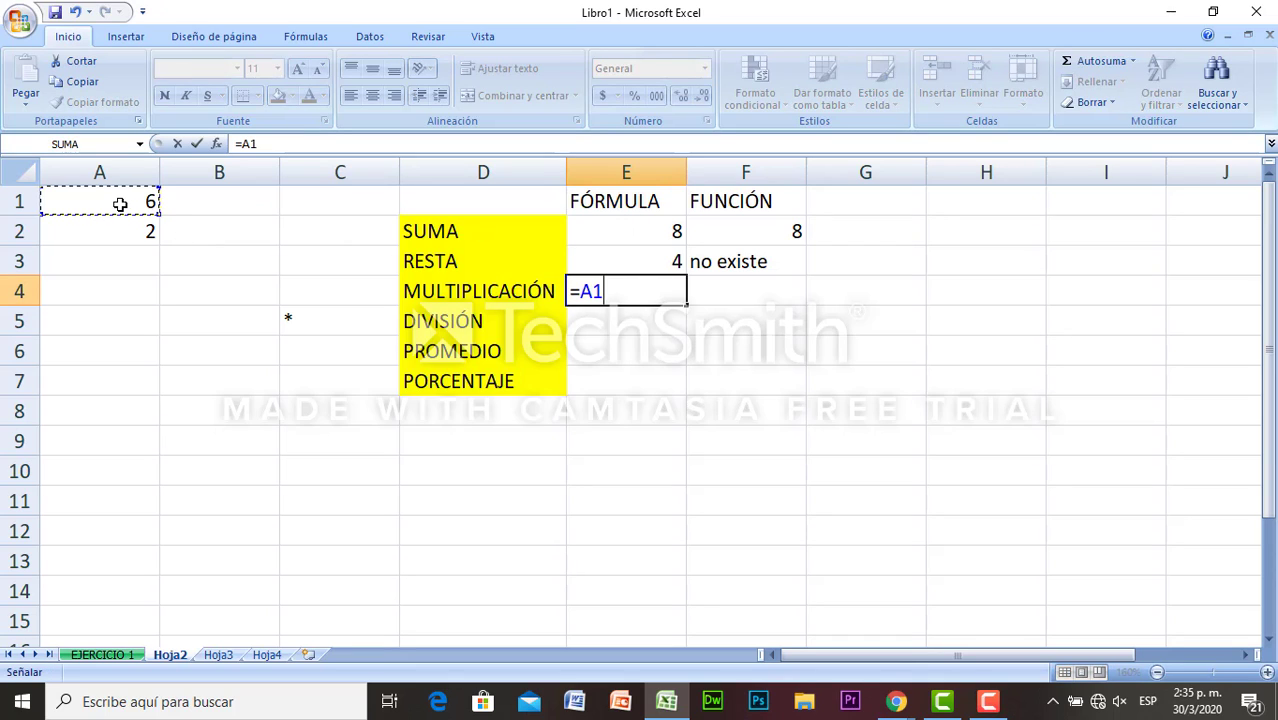
type("*")
left_click(128, 233)
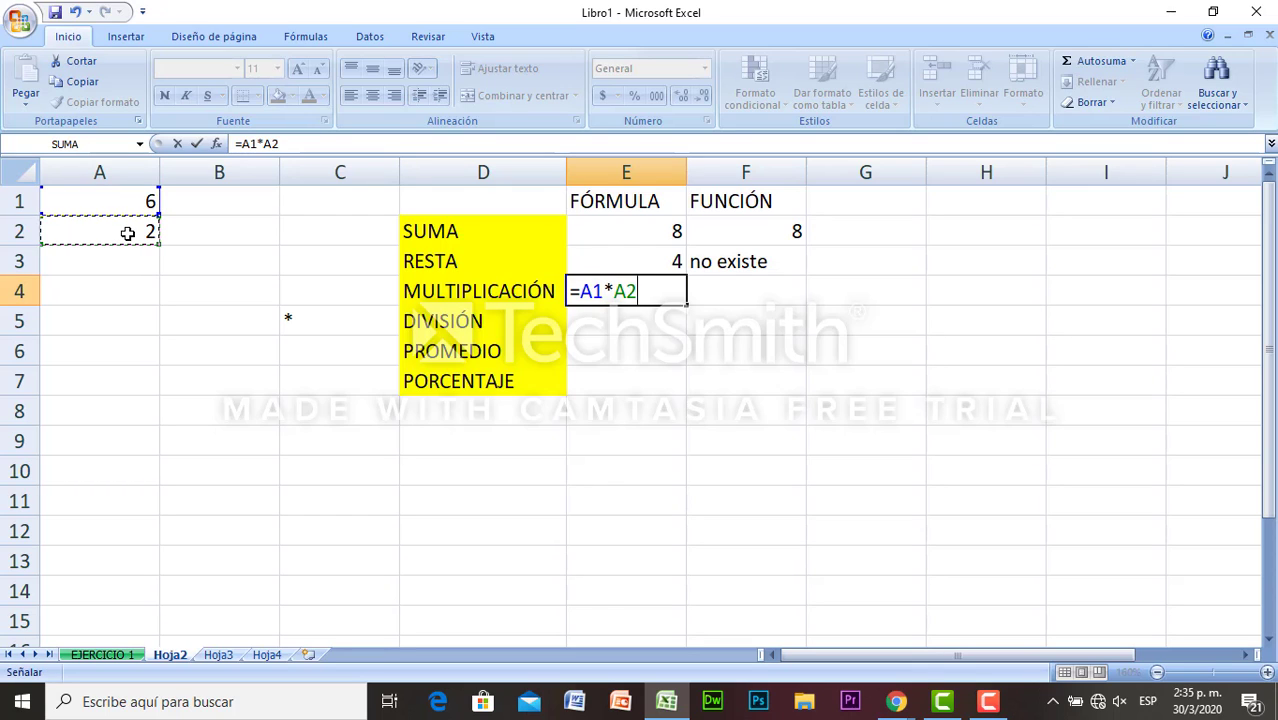
key("Return")
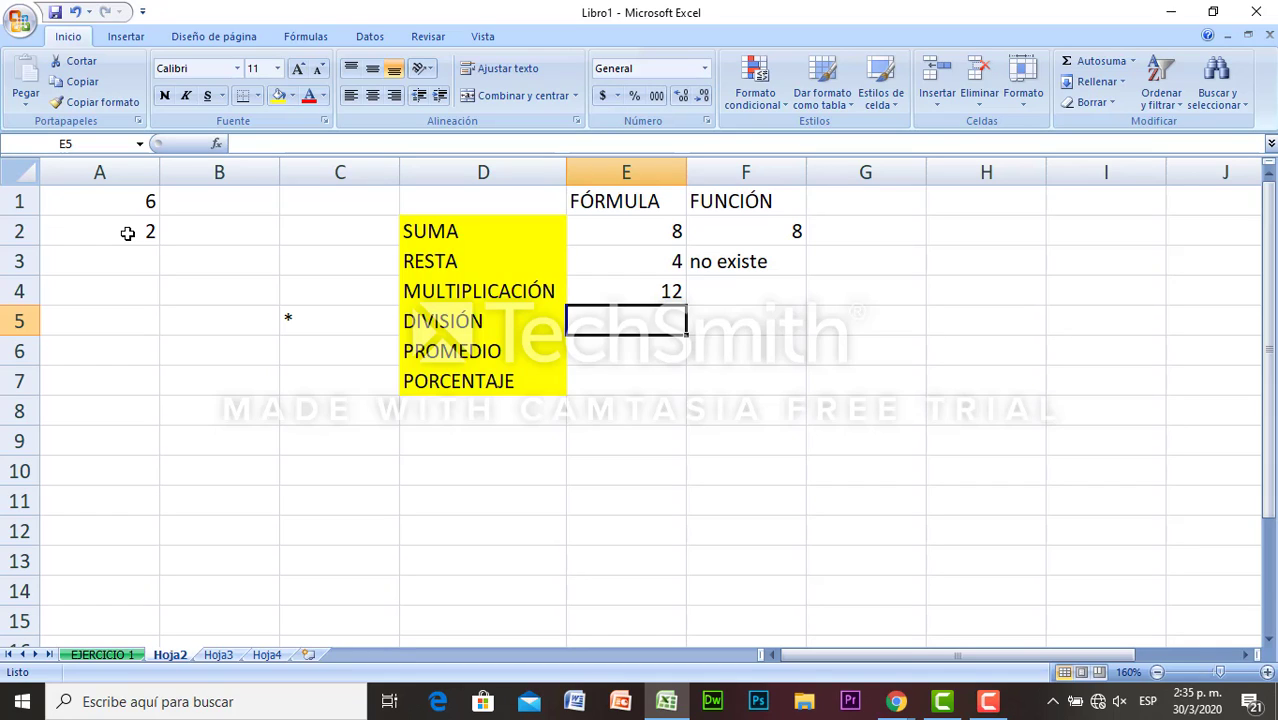
Enter the function =producto(A1;A2) in cell F4, under FUNCIÓN in the MULTIPLICACIÓN row
double_click(744, 291)
type("=")
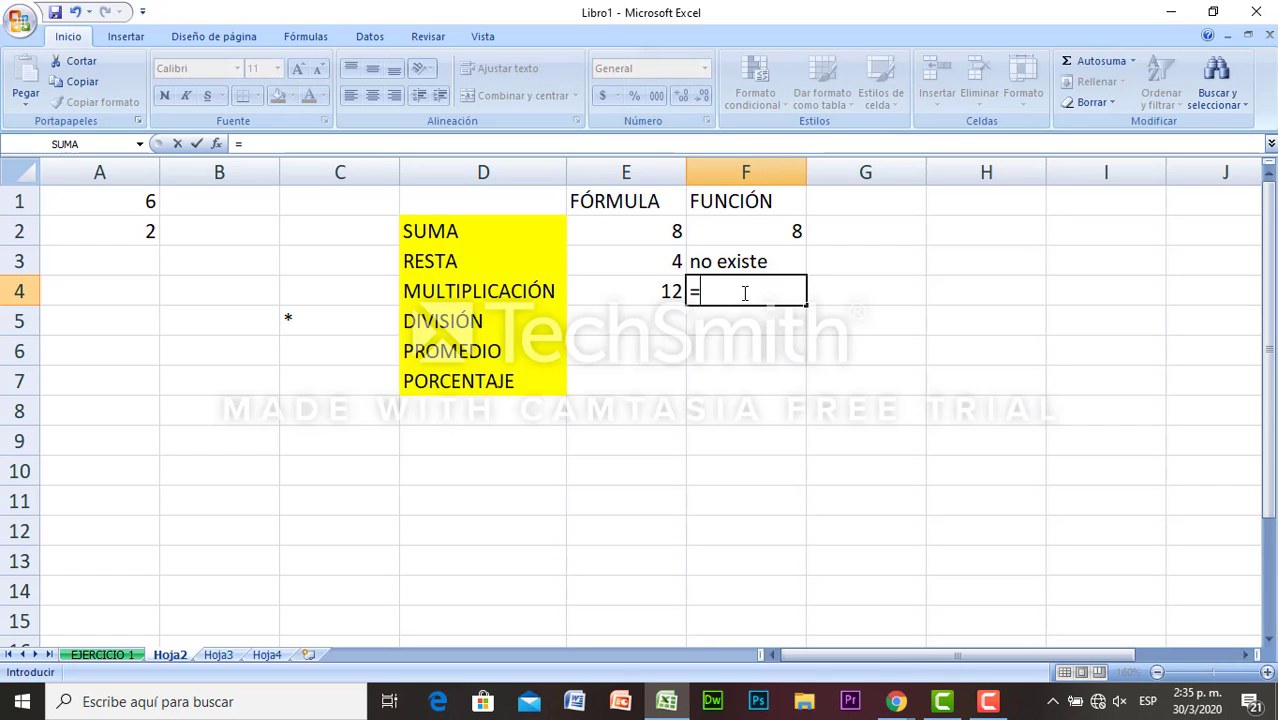
type("pro")
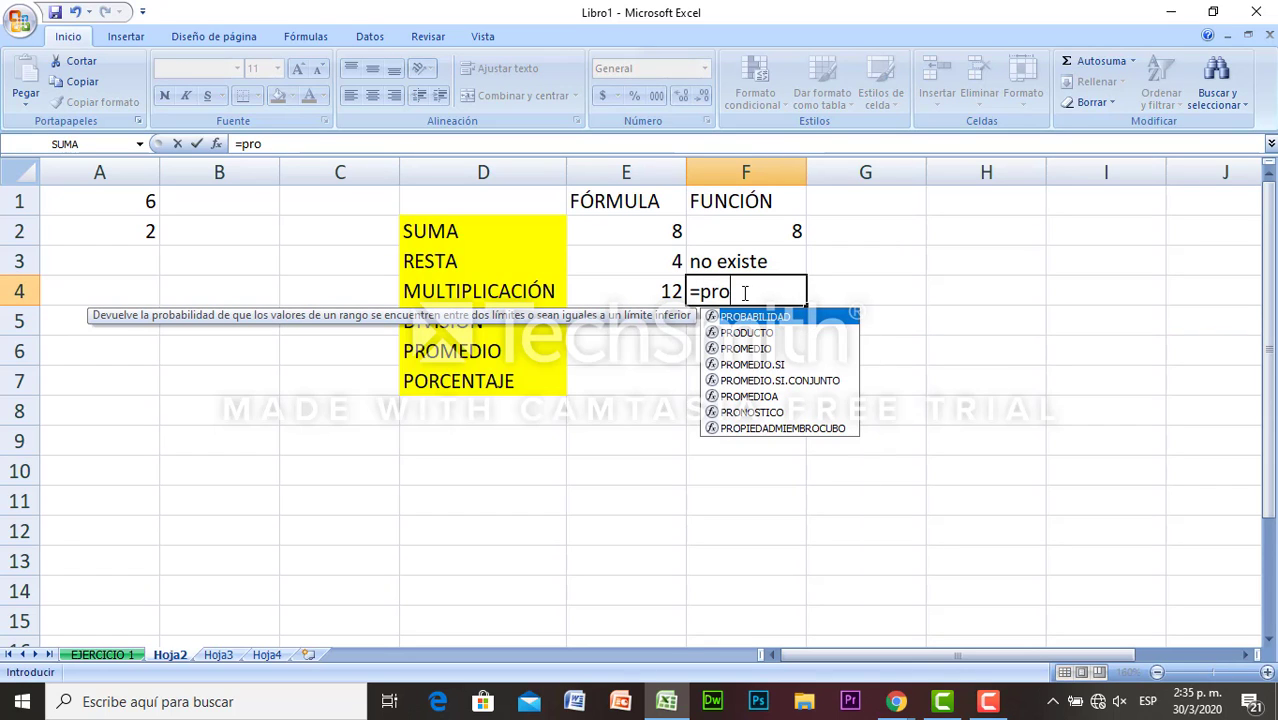
type("duc")
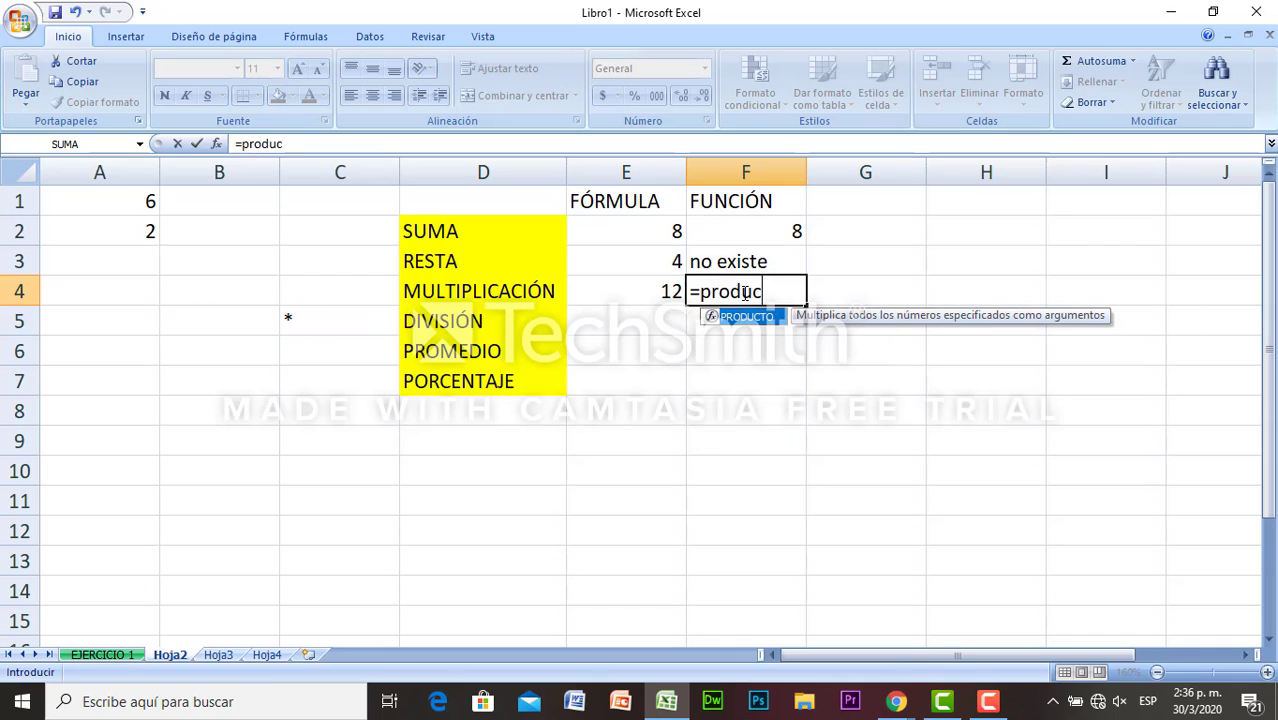
type("to(")
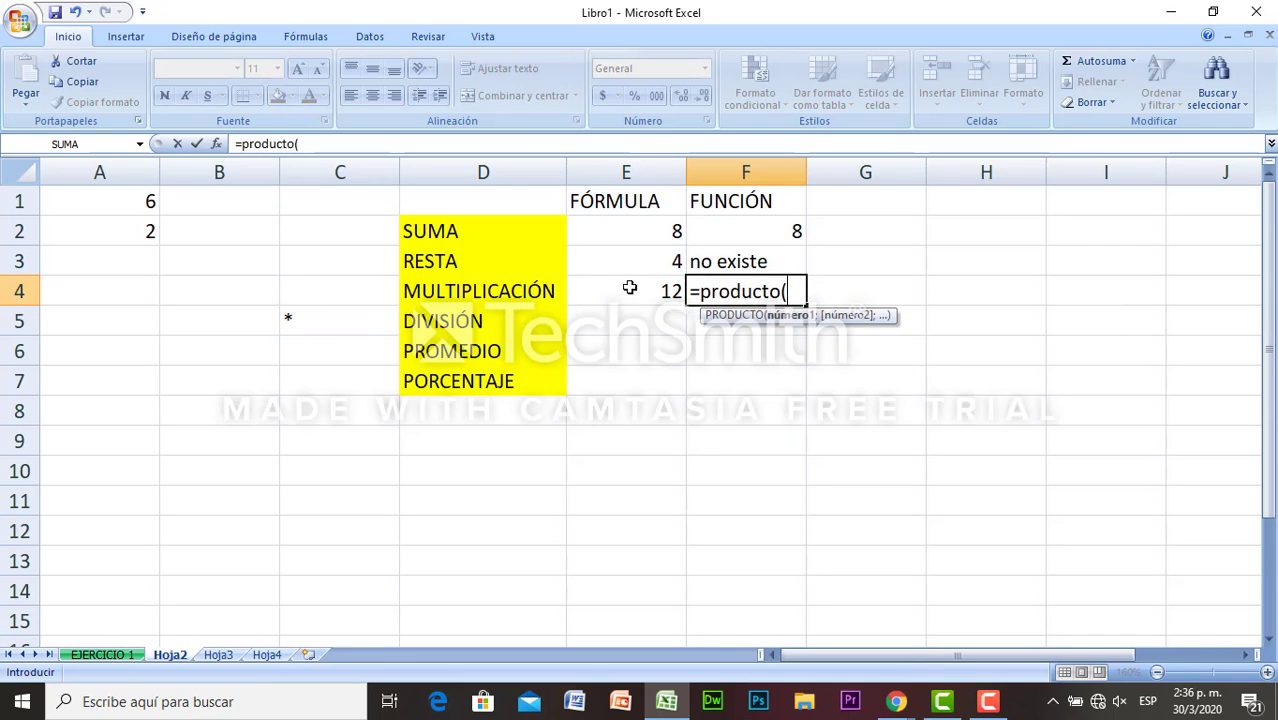
left_click(93, 205)
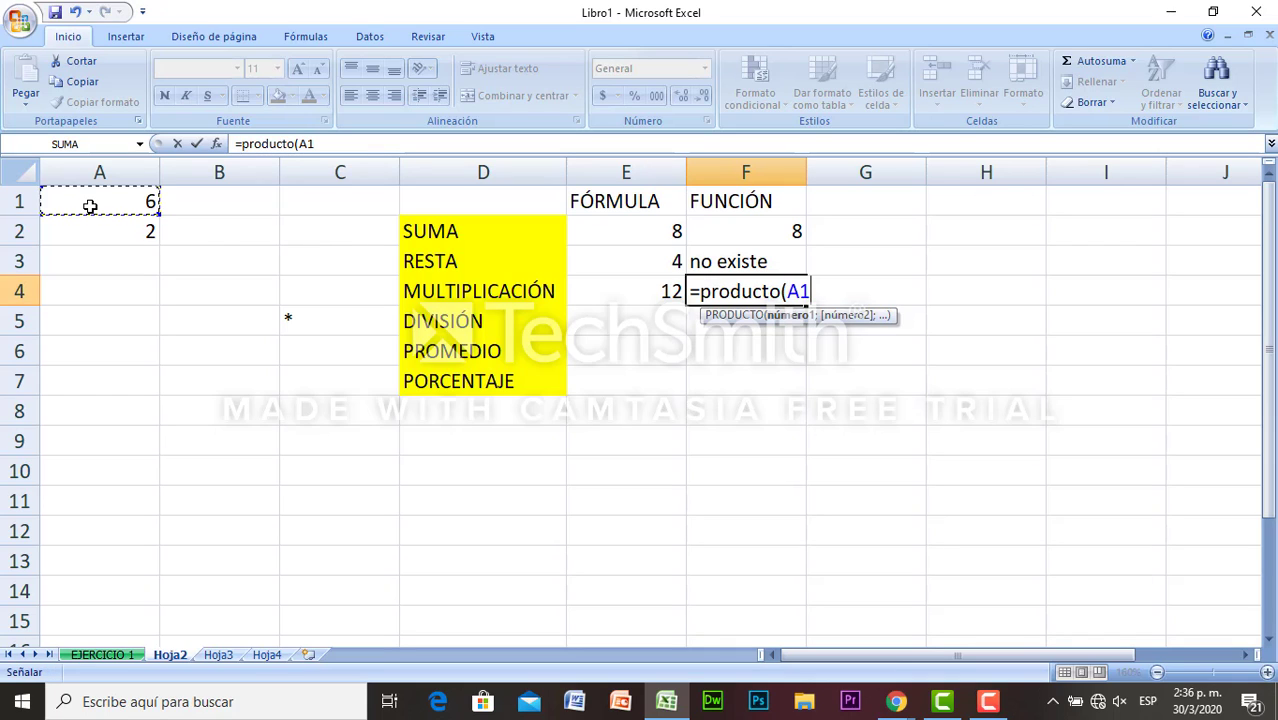
type(";")
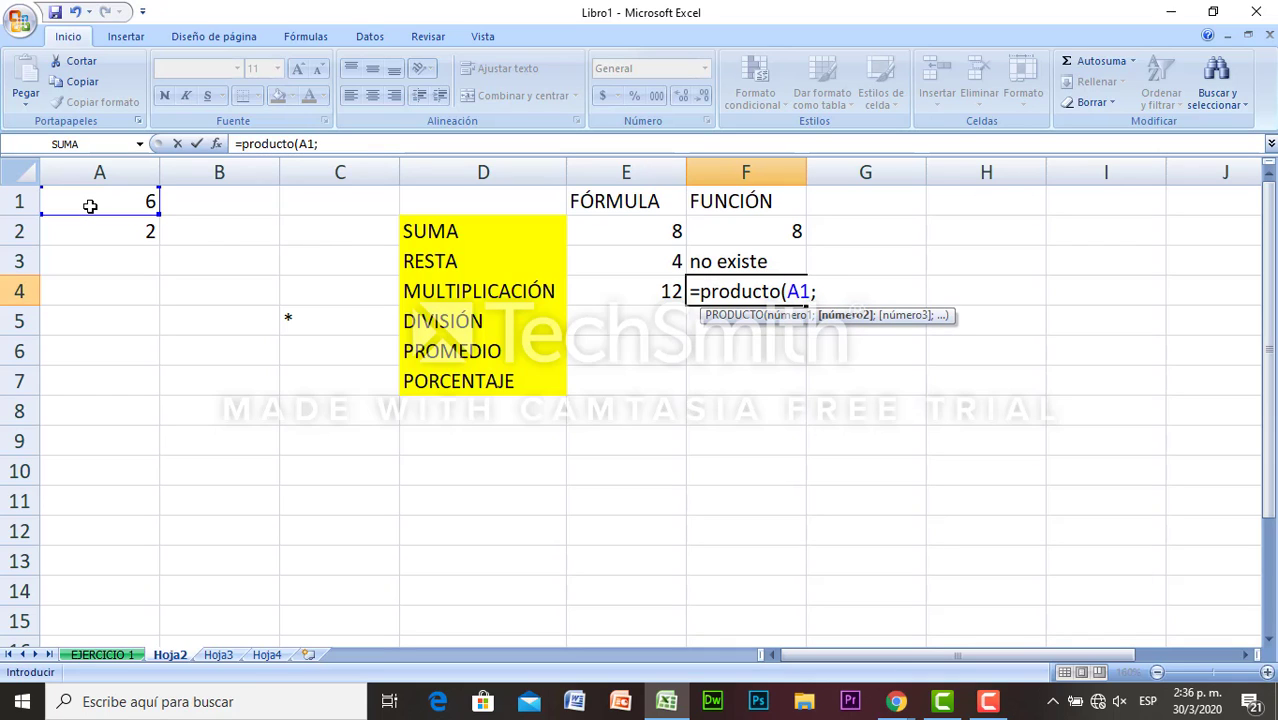
left_click(98, 231)
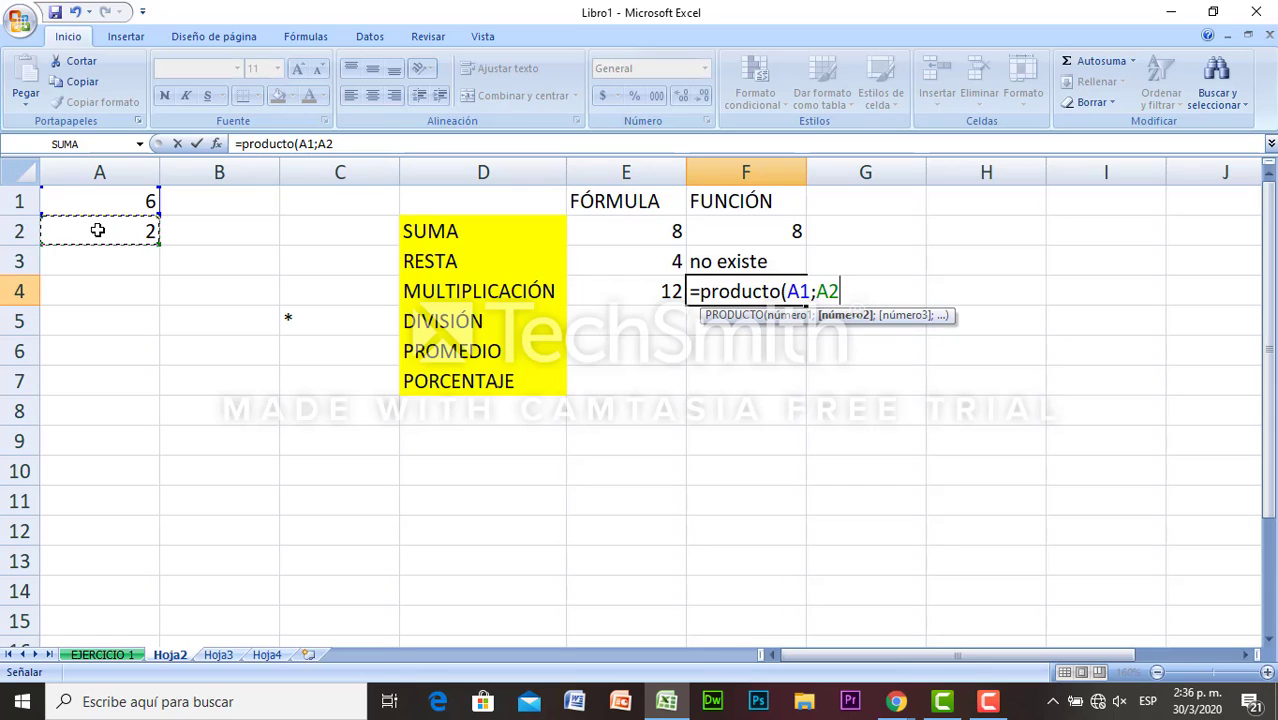
type(")")
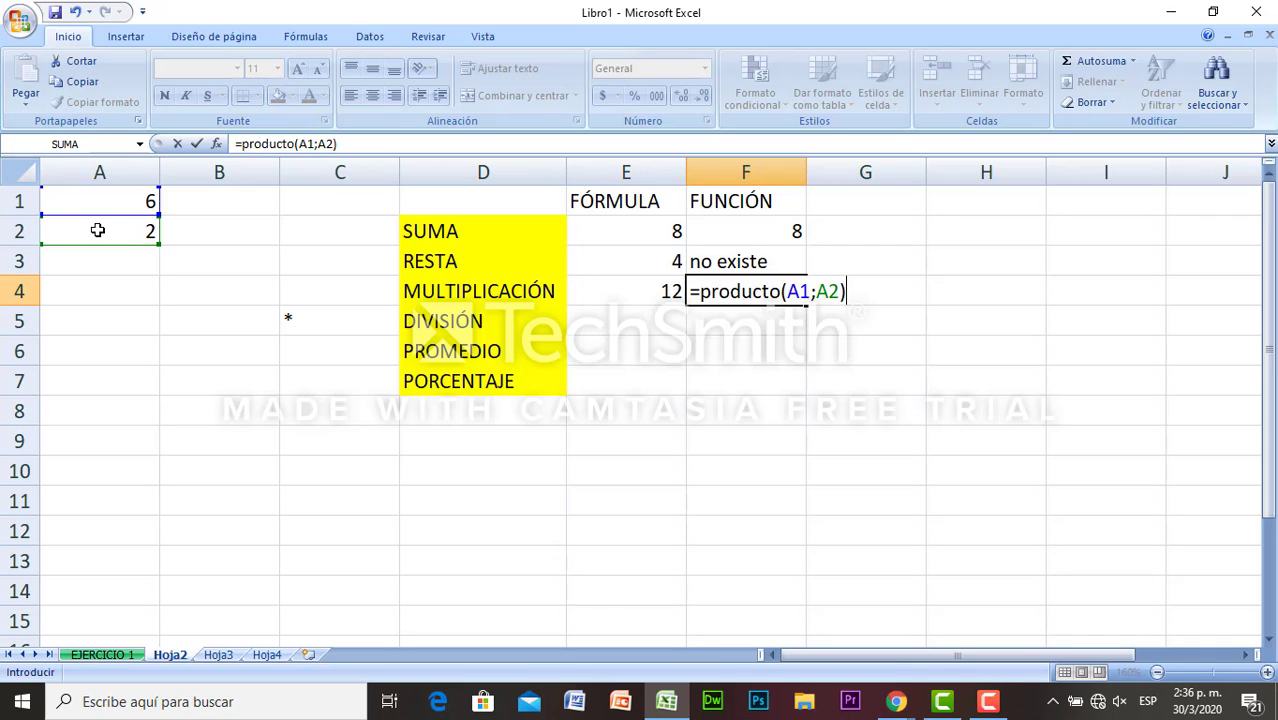
key("Return")
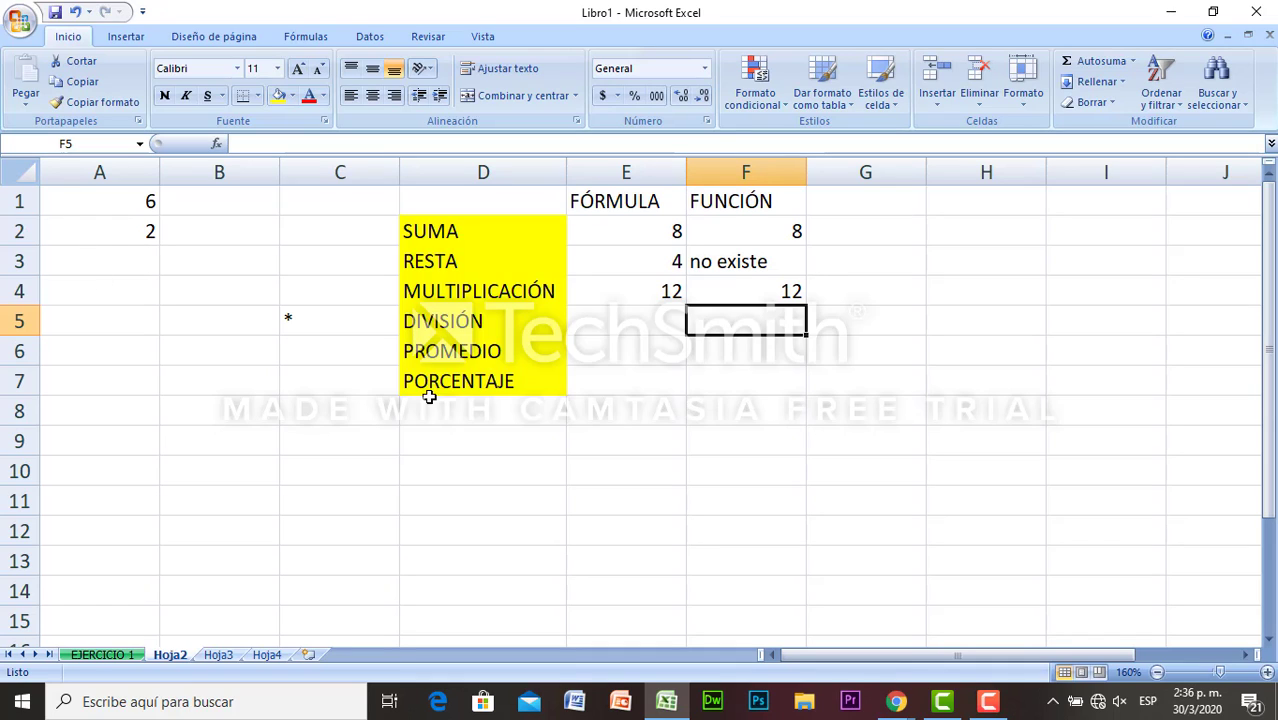
Enter the text "no existe" in cell F5 as the function entry for DIVISIÓN
left_click(637, 319)
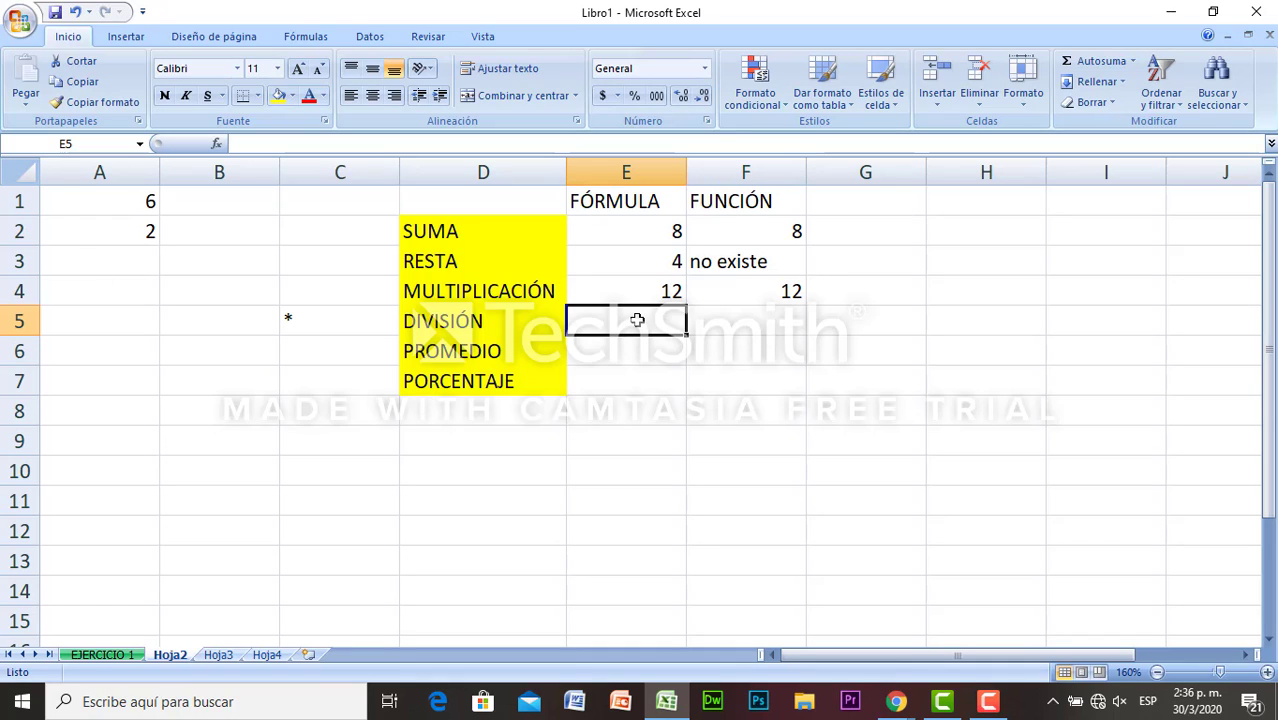
left_click(709, 329)
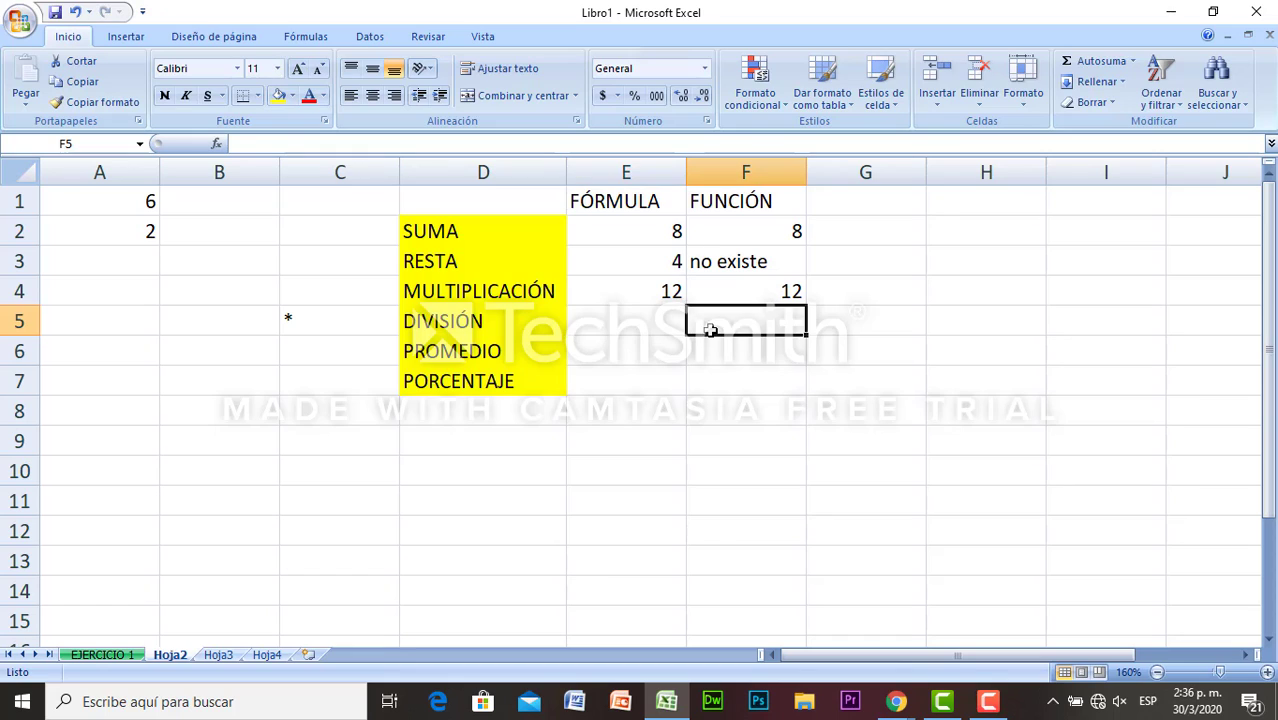
type("no exy")
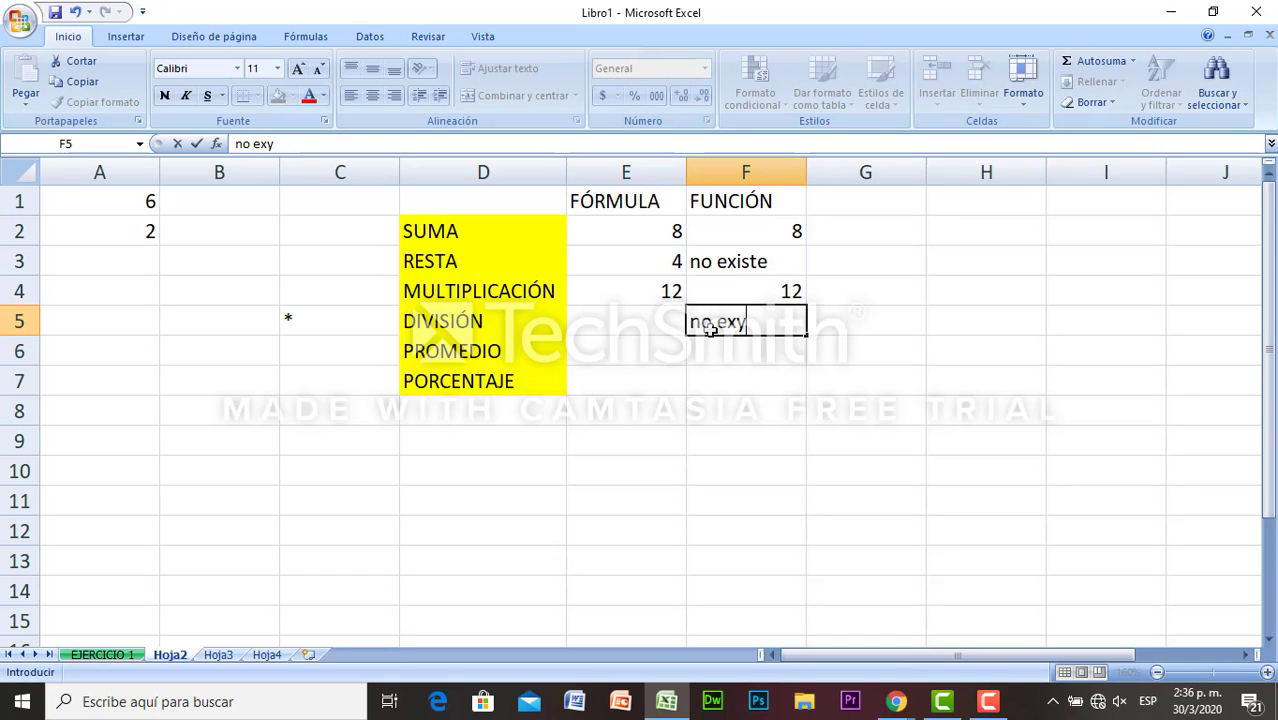
key("BackSpace")
type("st")
key("BackSpace")
key("BackSpace")
type("iste")
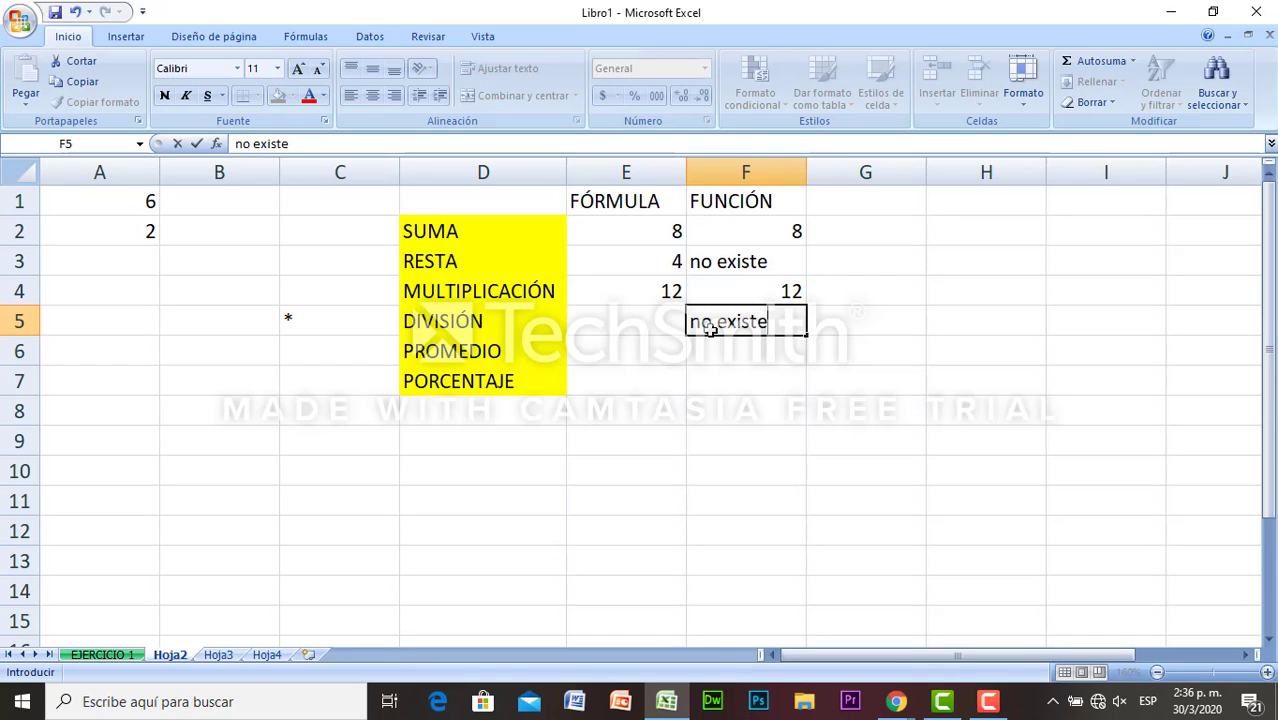
key("Return")
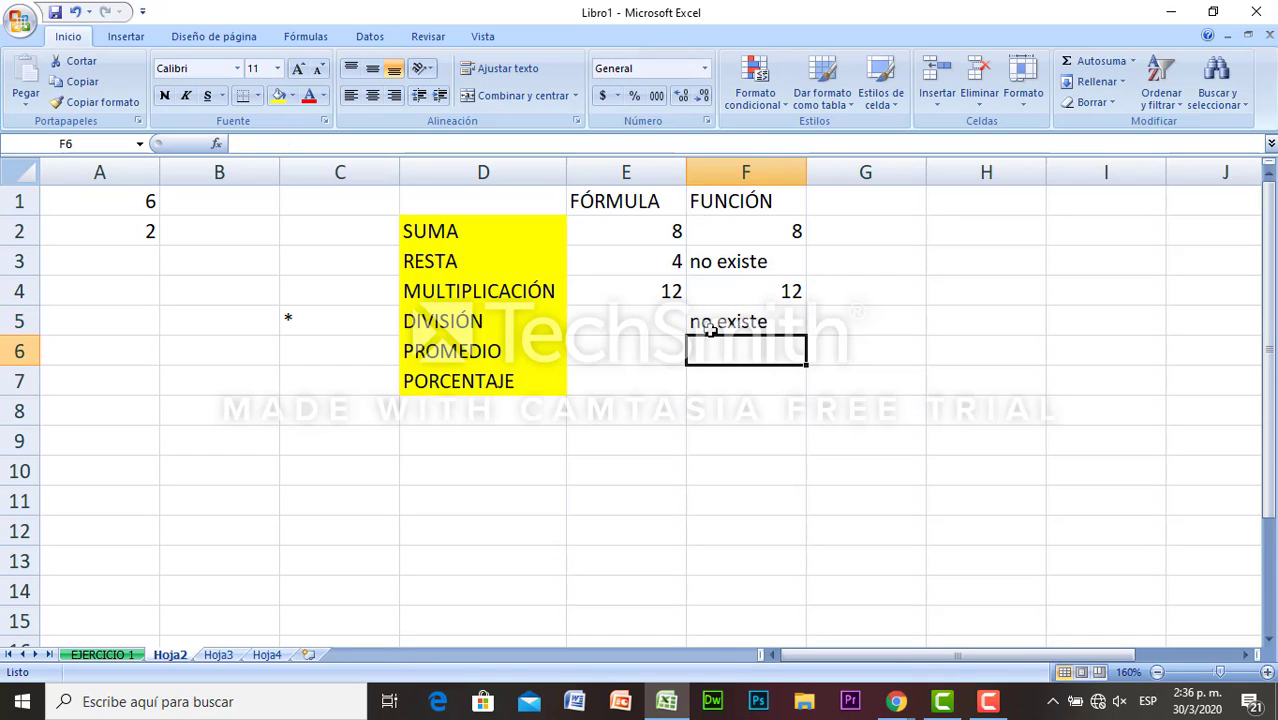
Enter the division formula =A1/A2 in cell E5, in the DIVISIÓN row
left_click(634, 319)
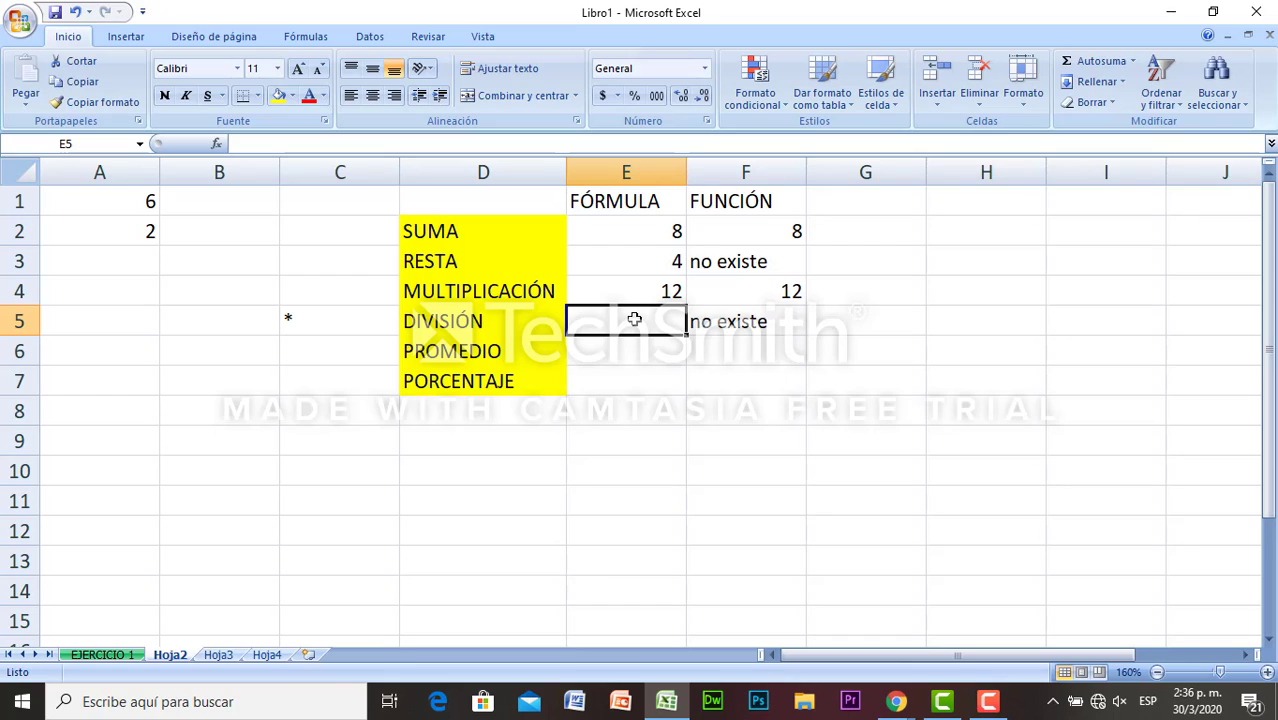
type("=")
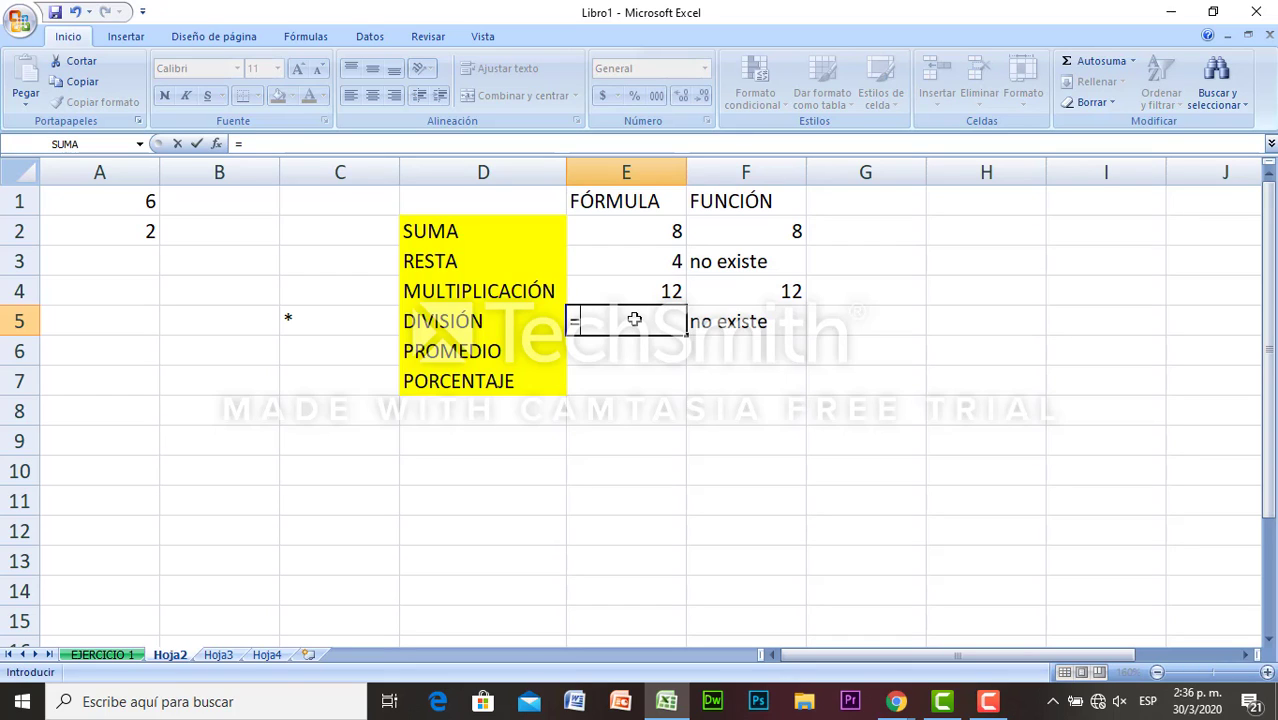
left_click(106, 199)
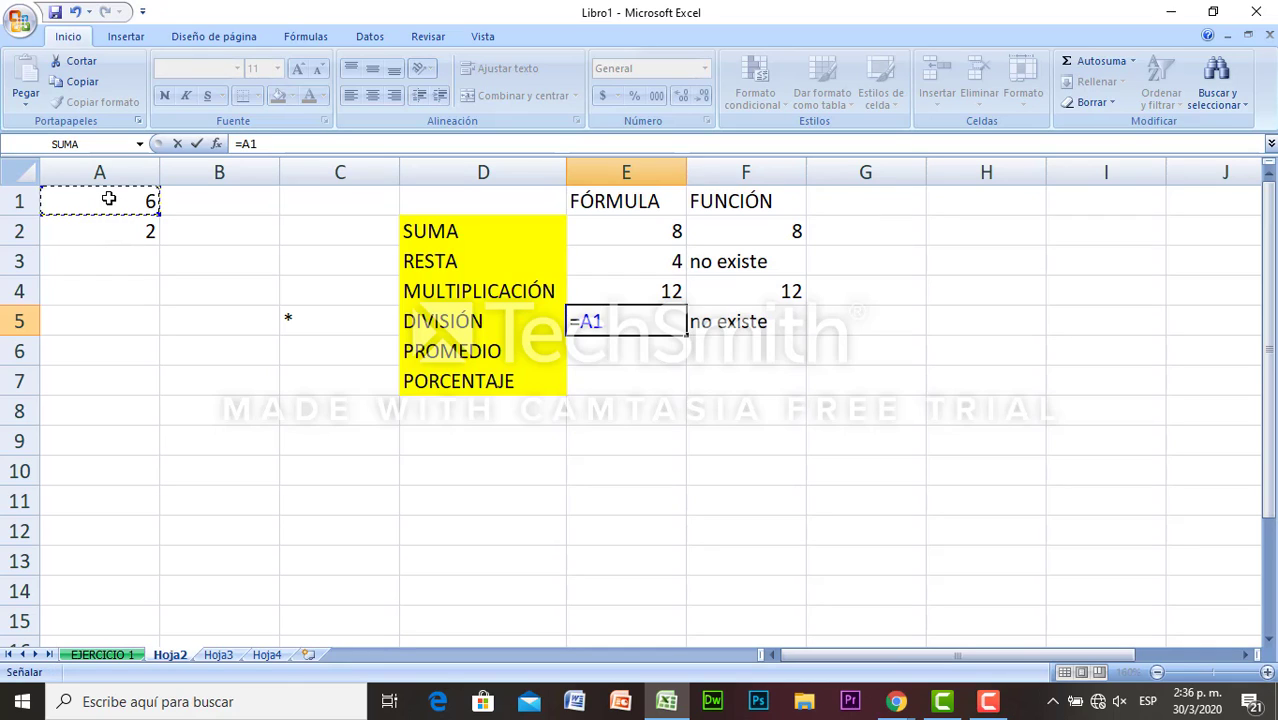
type("/")
left_click(130, 234)
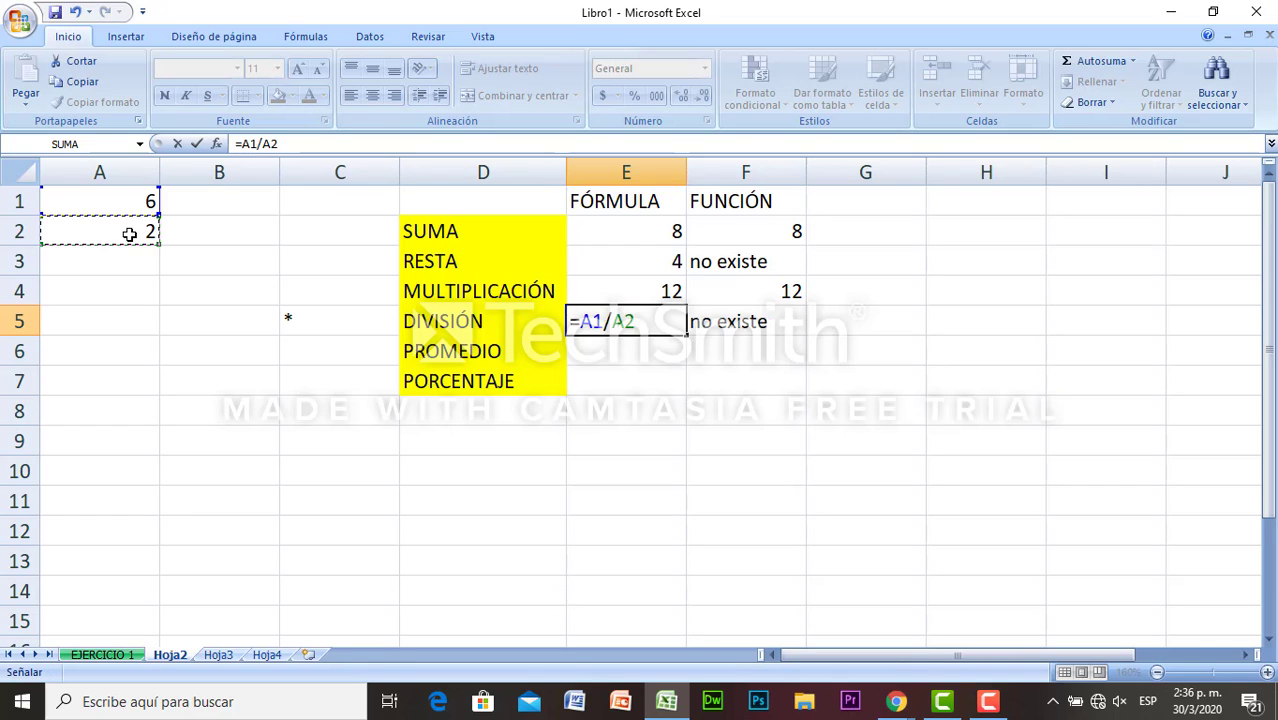
key("Return")
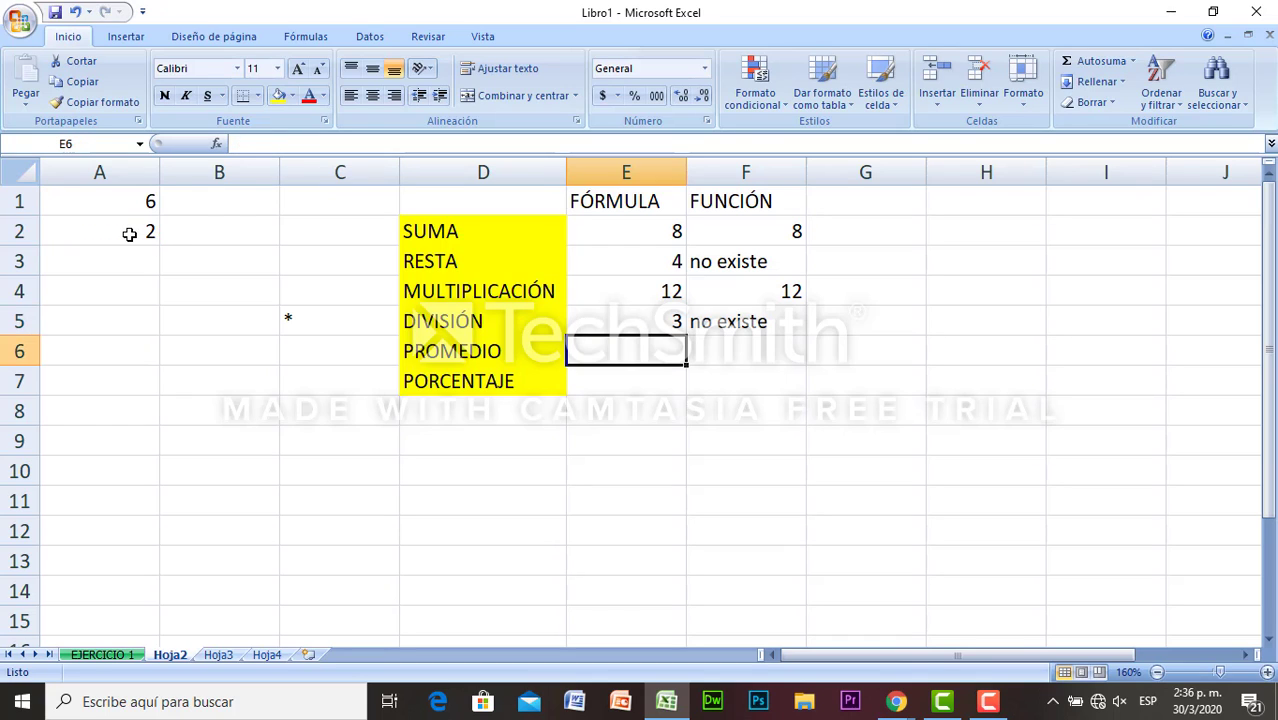